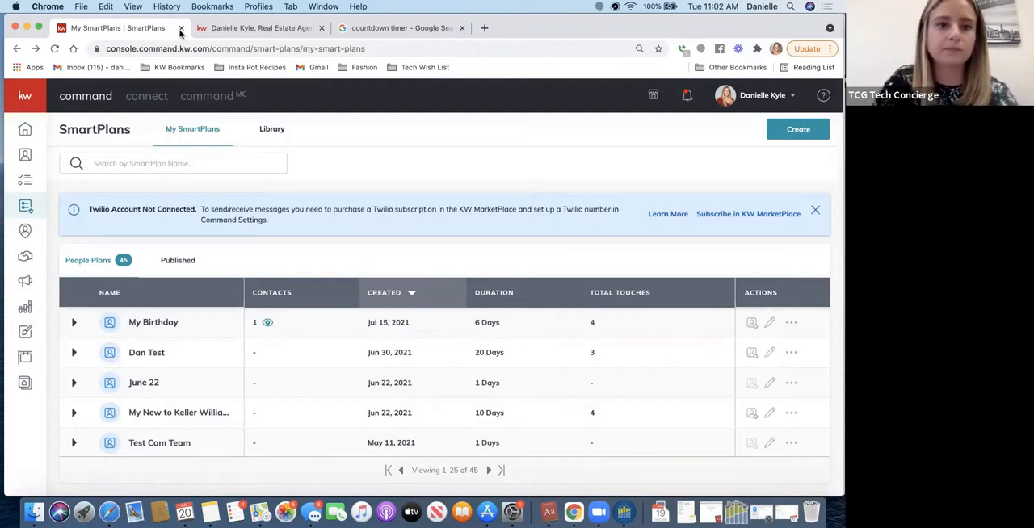
- Switch to the KW agent site and look over its account menu, home search and contact form on the home page
left_click(271, 30)
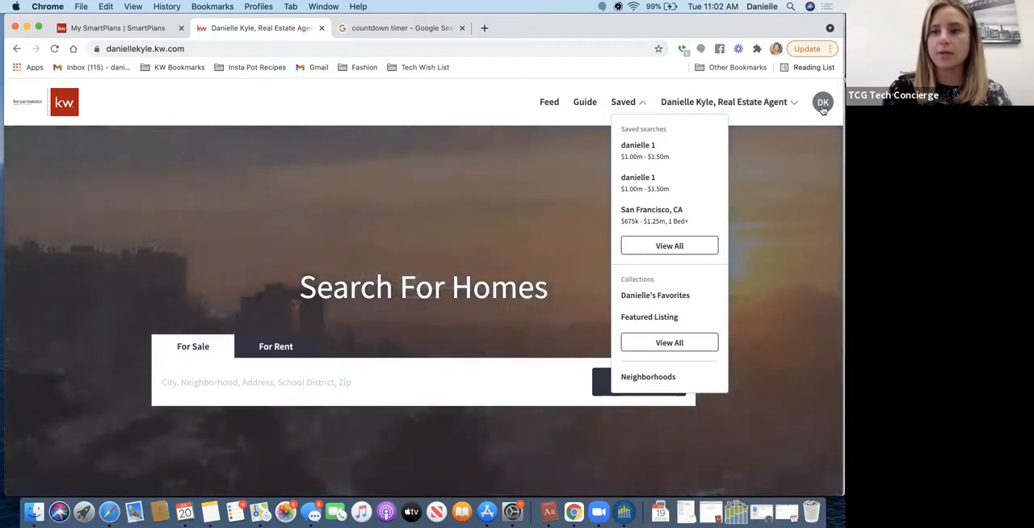
left_click(823, 108)
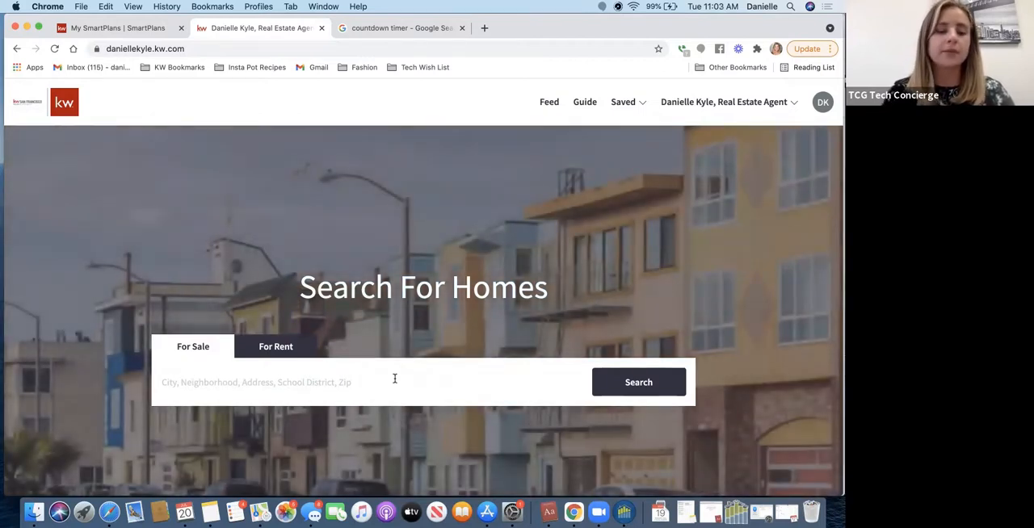
scroll(394, 379, "down", 8)
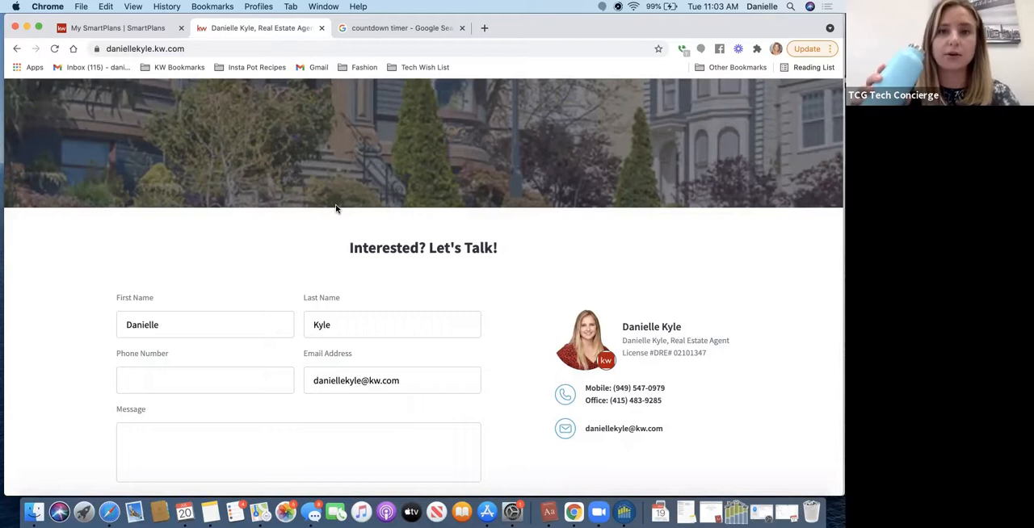
scroll(336, 208, "up", 1)
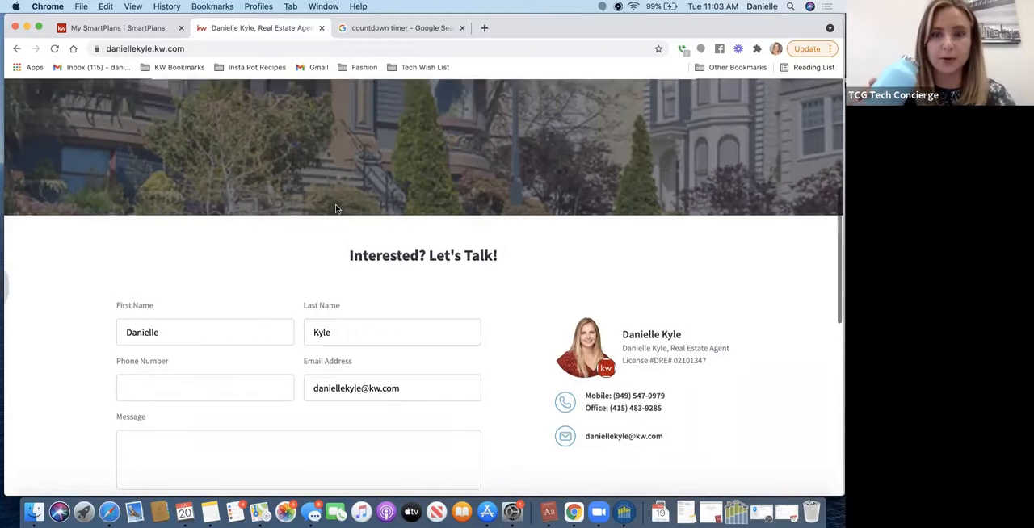
scroll(336, 209, "up", 5)
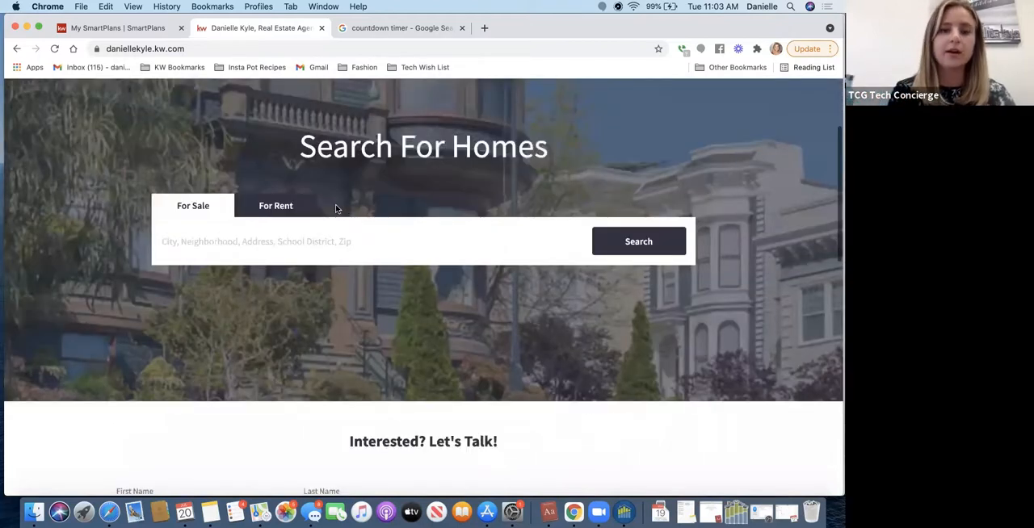
scroll(336, 208, "up", 4)
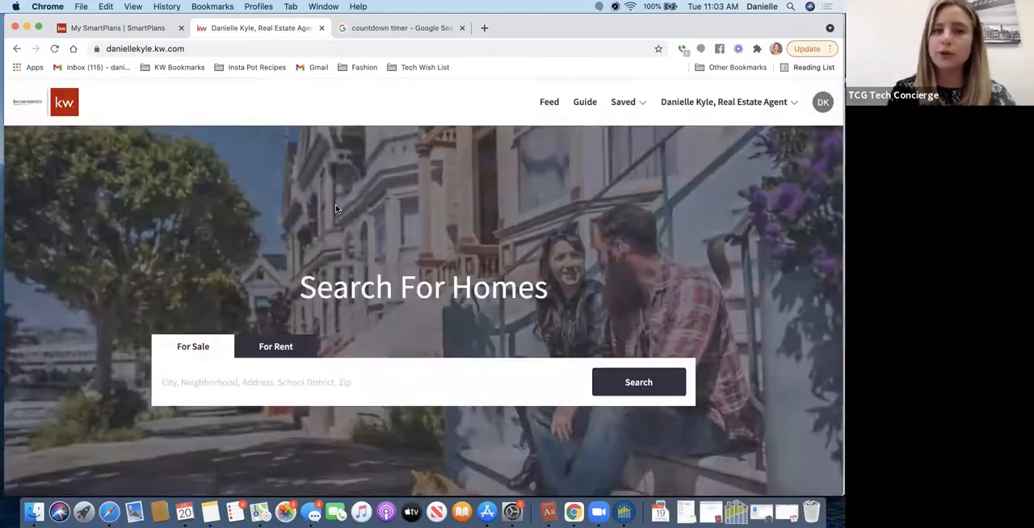
- Return to Command and open the Marketing Profile in the Connect settings
left_click(158, 29)
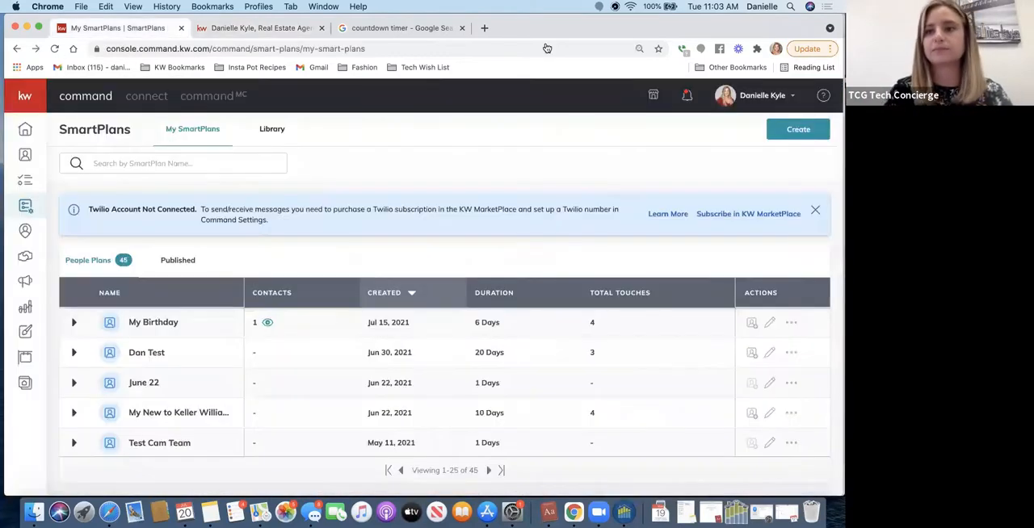
left_click(754, 95)
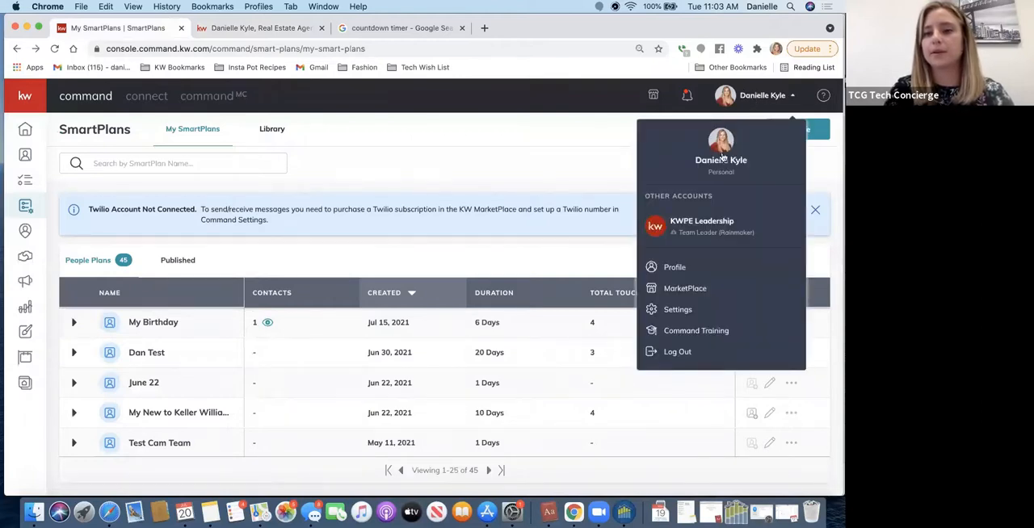
left_click(675, 319)
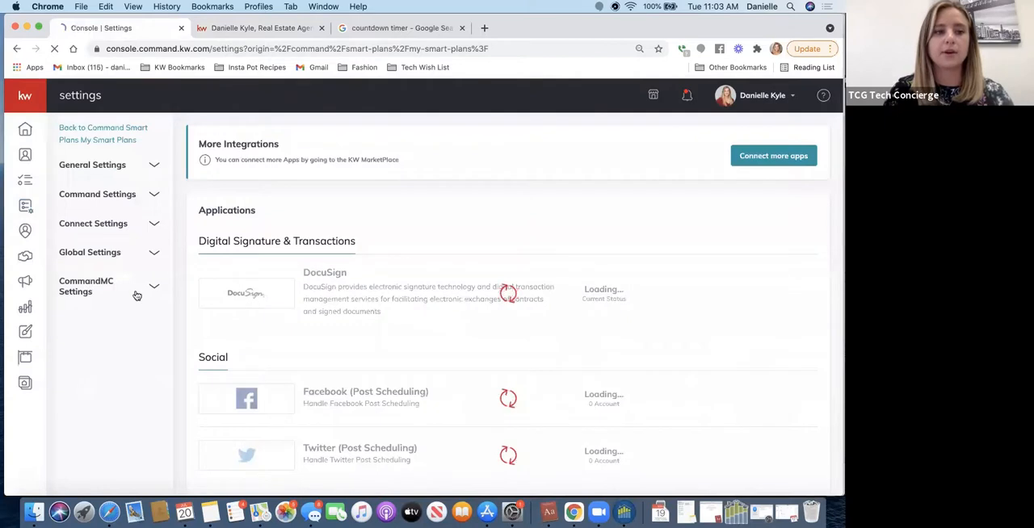
left_click(103, 227)
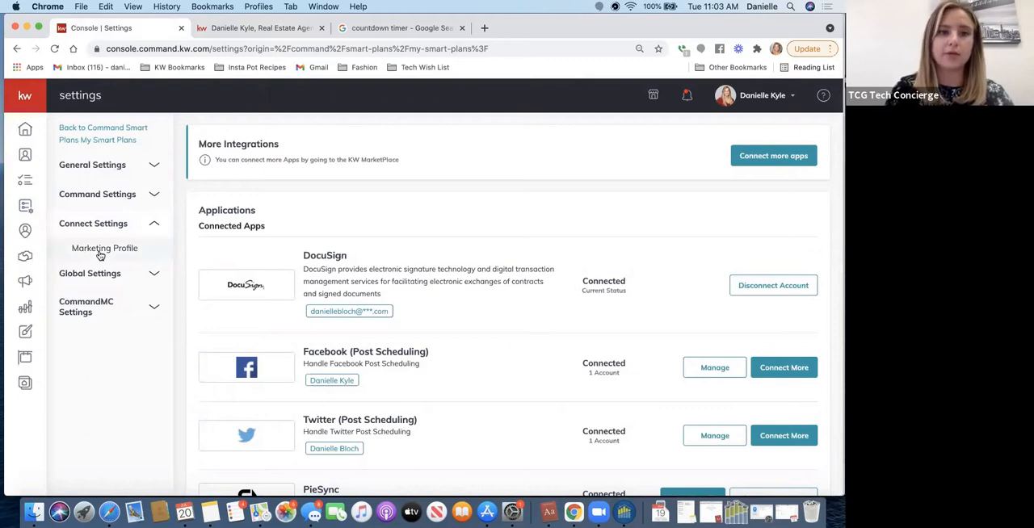
left_click(100, 250)
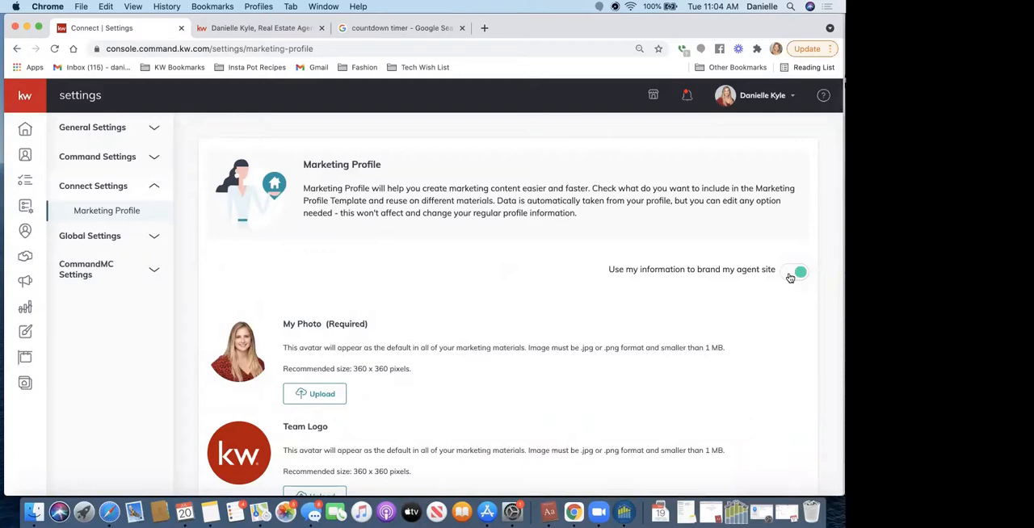
- Switch back to the agent site and examine the page links listed under the real estate agent heading
left_click(209, 32)
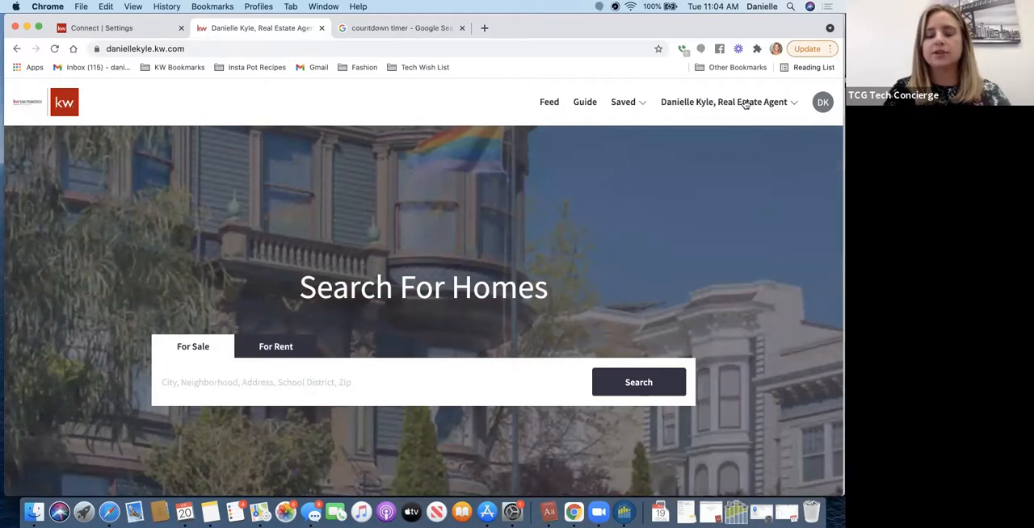
left_click(706, 106)
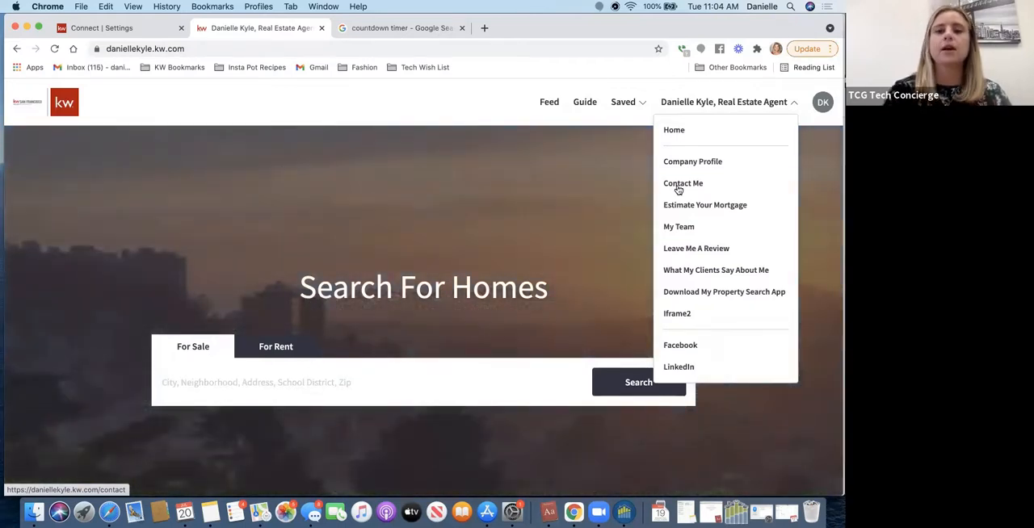
left_click(550, 208)
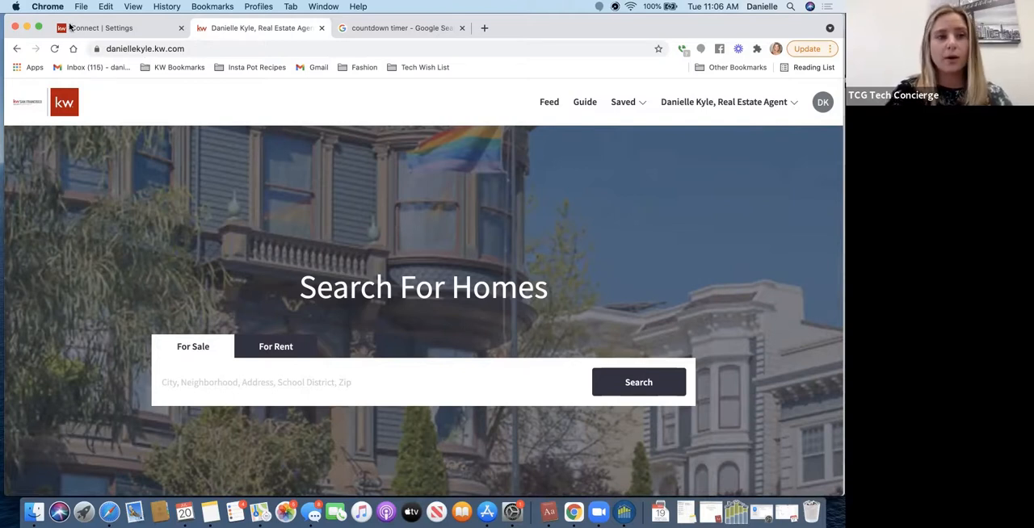
- Return to Command and open the contacts list
left_click(97, 30)
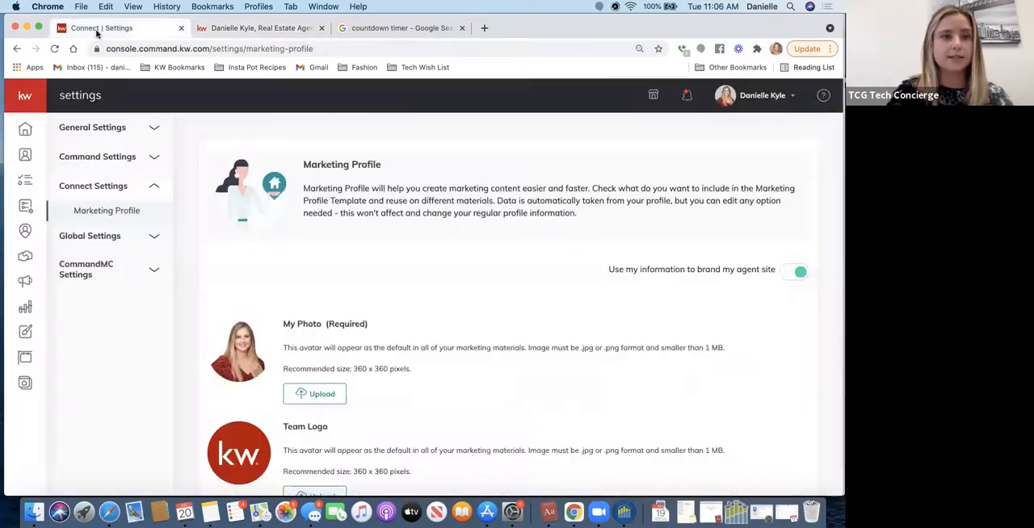
left_click(26, 134)
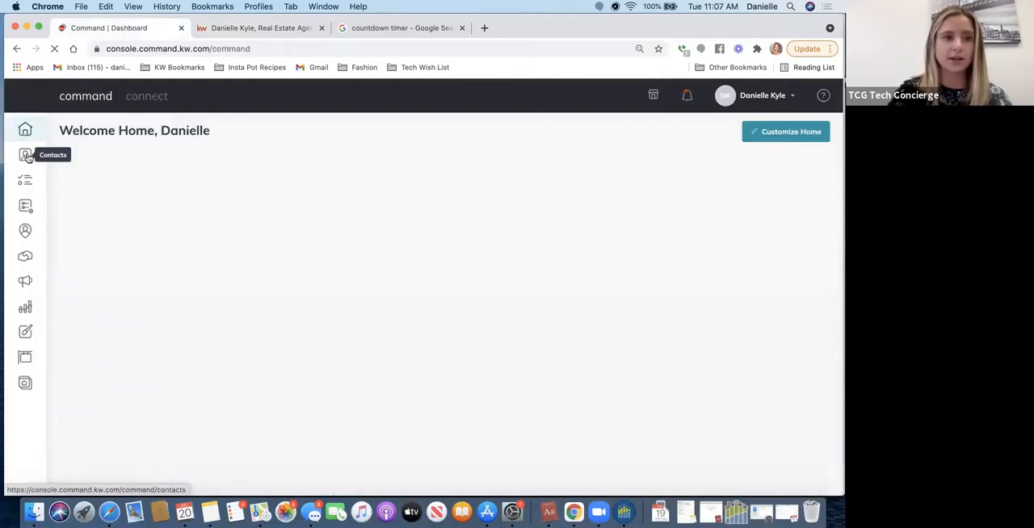
left_click(26, 157)
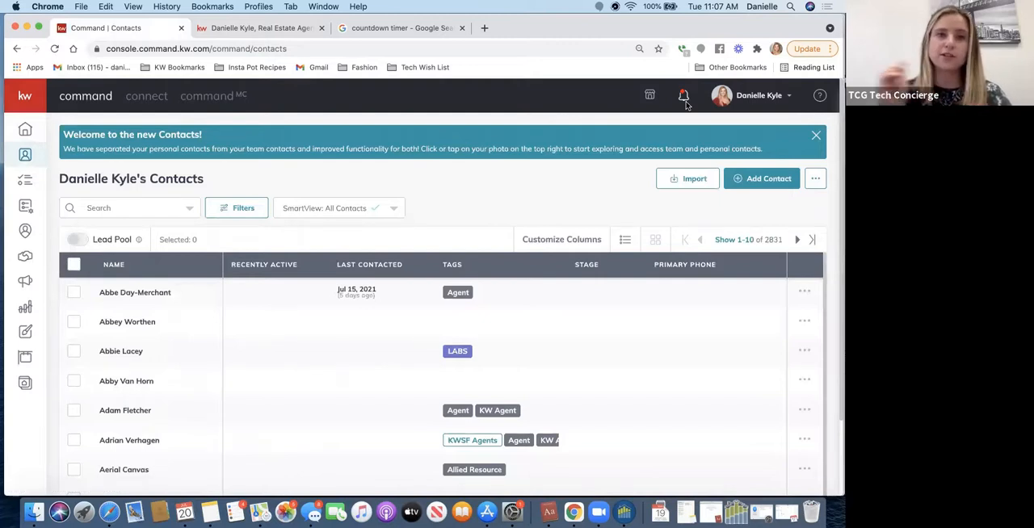
- Search the contacts by the contact's first name and show the second page of results
left_click(142, 205)
type("danielle")
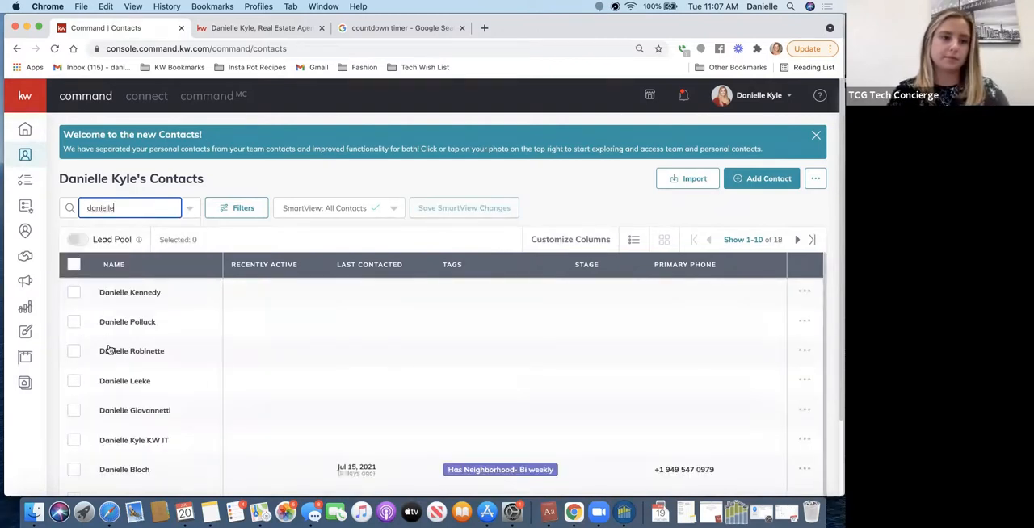
scroll(110, 349, "down", 1)
scroll(110, 349, "down", 2)
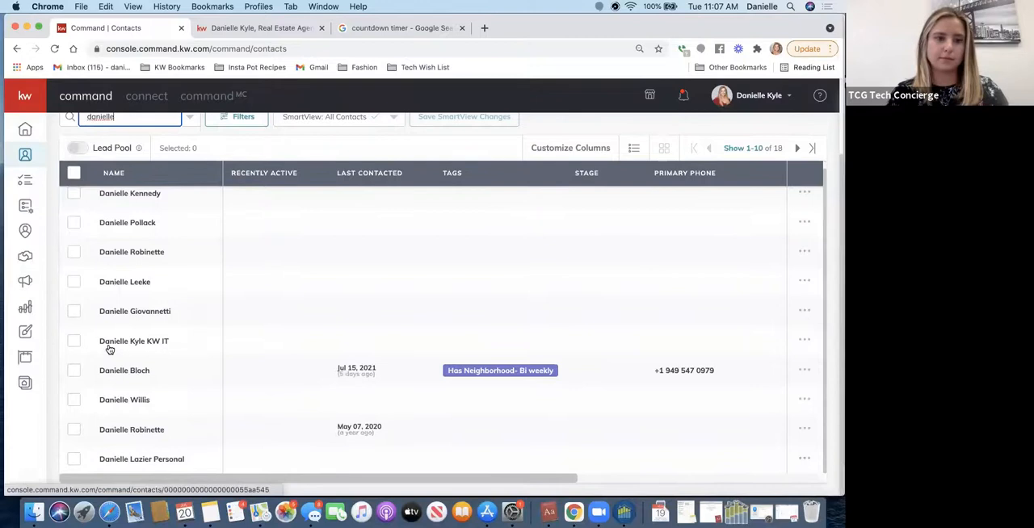
left_click(797, 150)
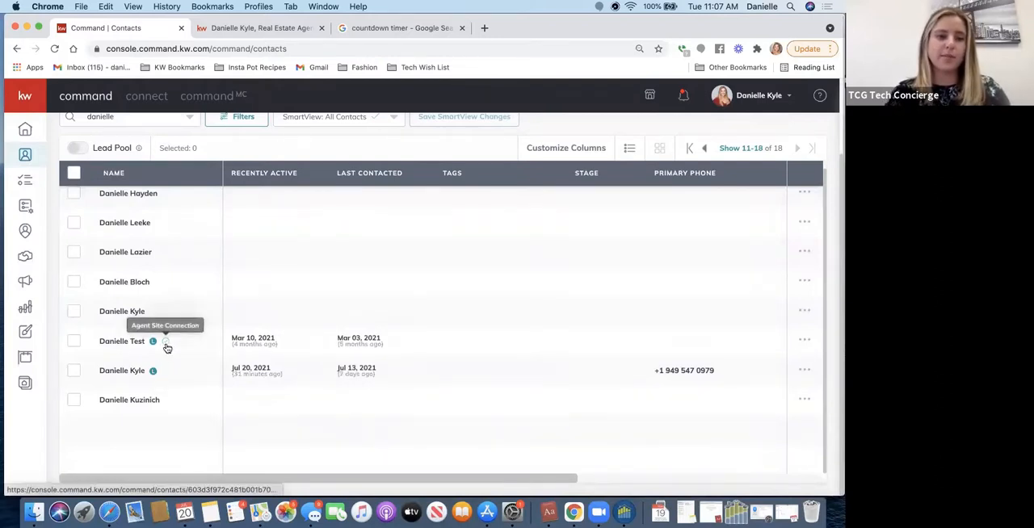
- Open the test contact marked with an agent site connection and check the notifications and the contact's activity timeline
left_click(123, 343)
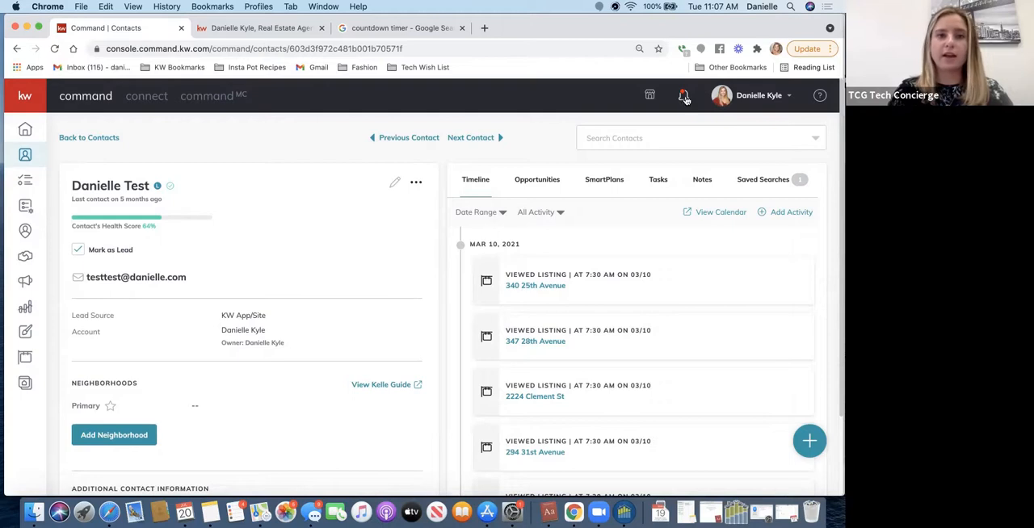
left_click(684, 98)
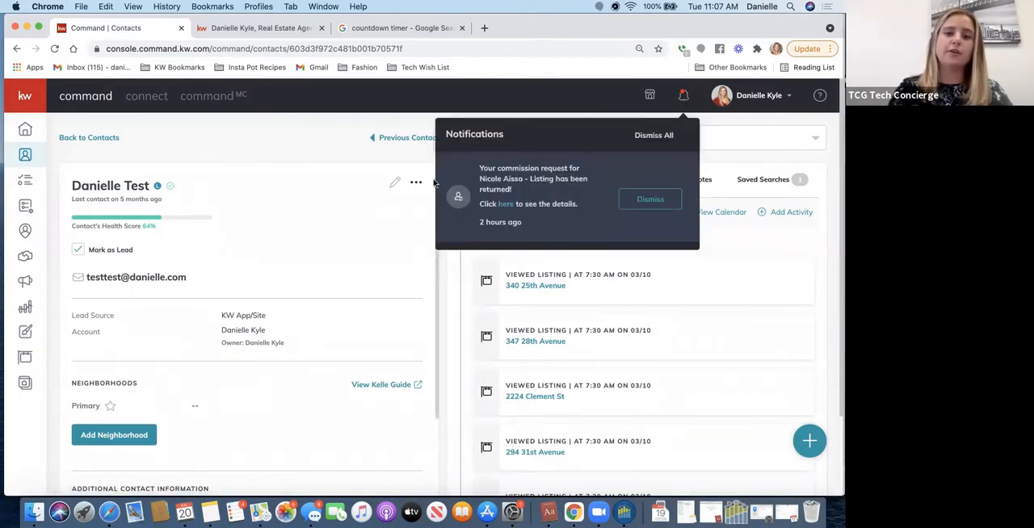
left_click(361, 167)
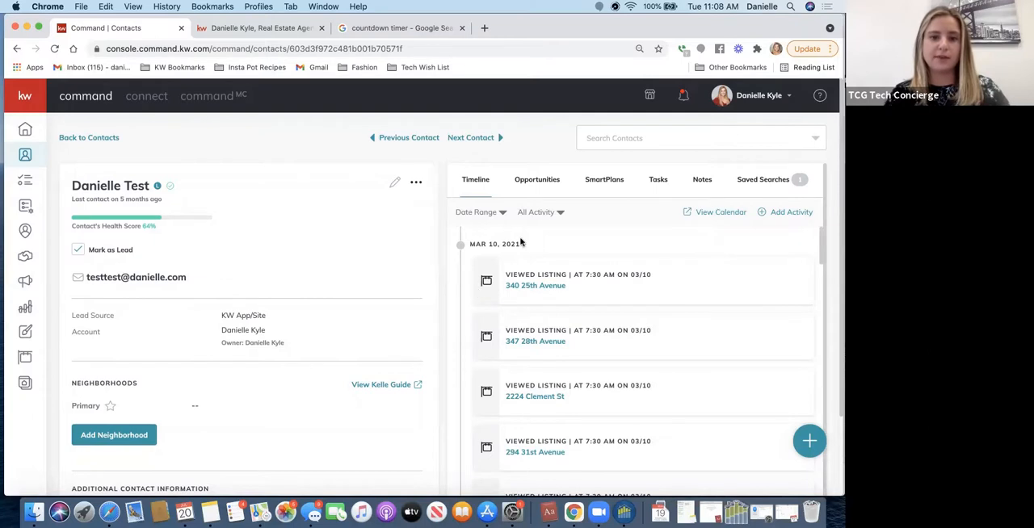
scroll(564, 302, "up", 1)
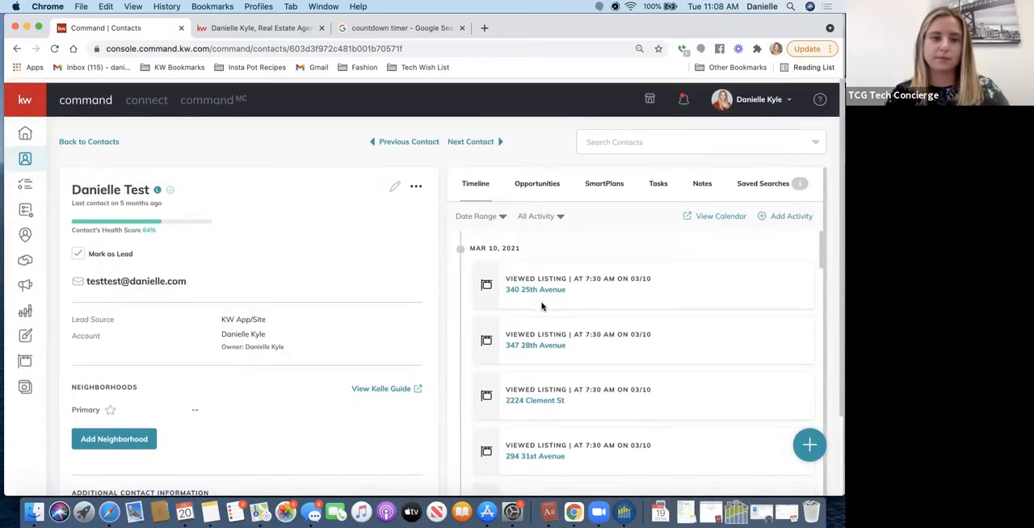
scroll(557, 303, "down", 1)
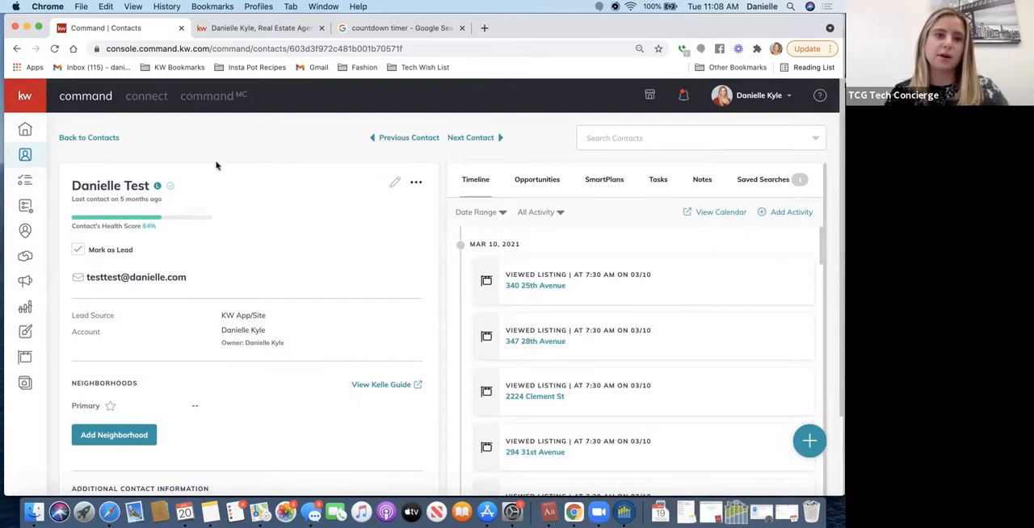
- Go back to the search results, open the lead without an agent site connection, and examine its activity timeline
left_click(110, 140)
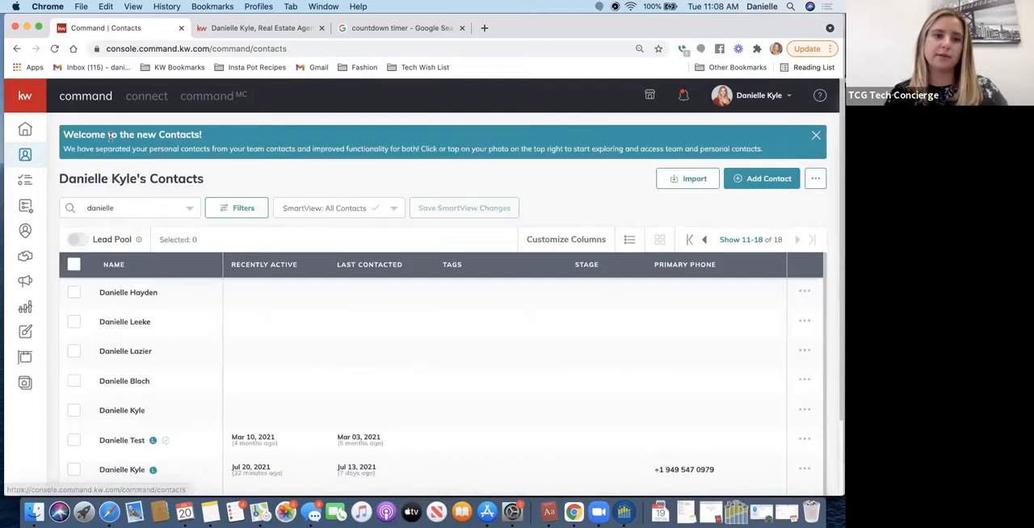
left_click(135, 209)
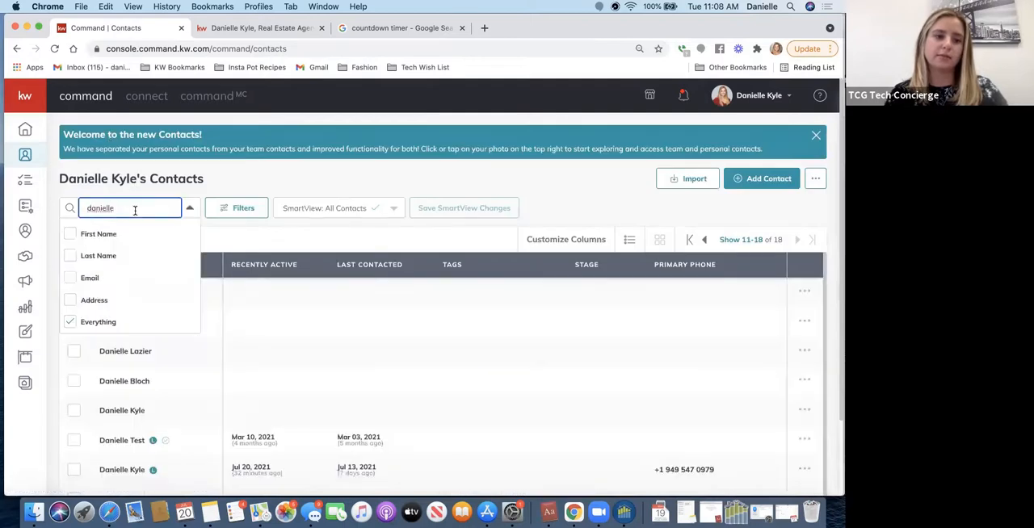
left_click(127, 469)
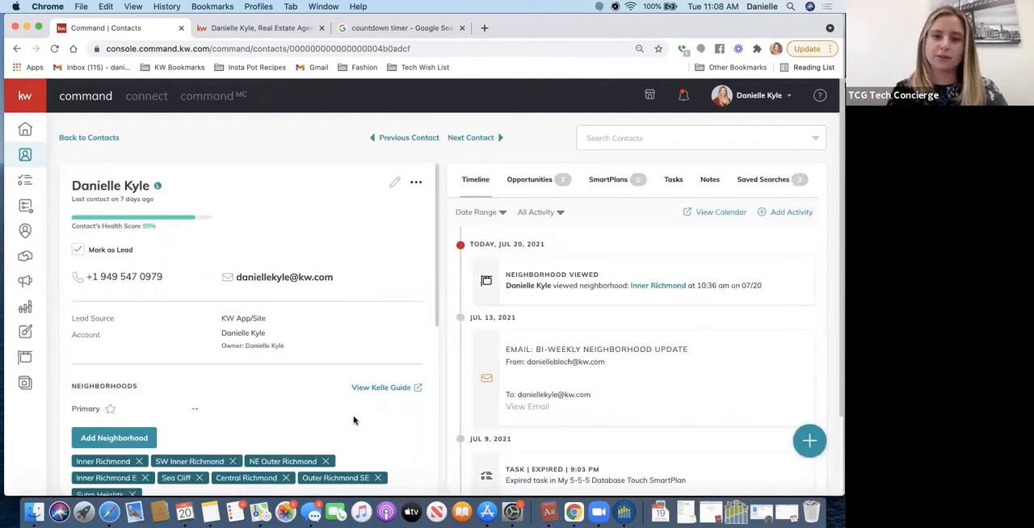
scroll(702, 471, "down", 5)
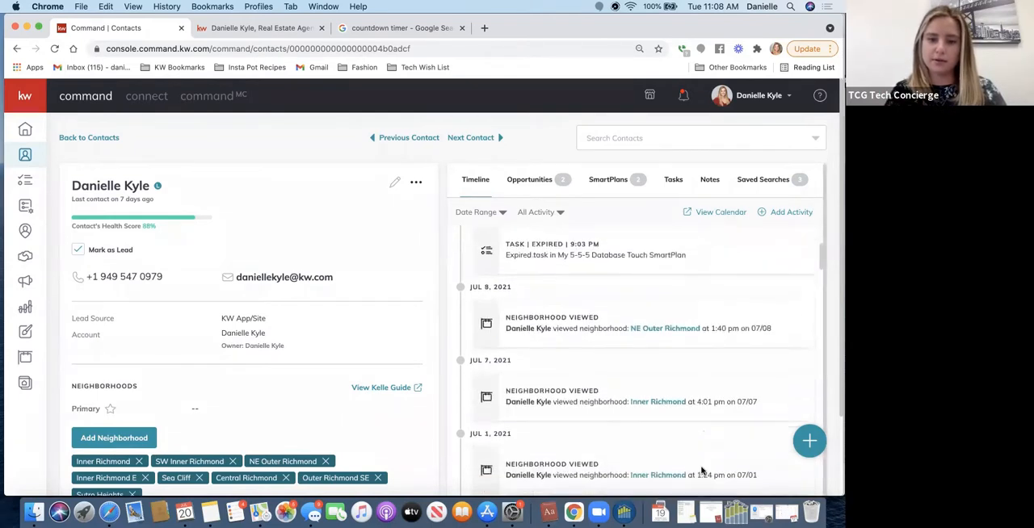
scroll(701, 471, "down", 5)
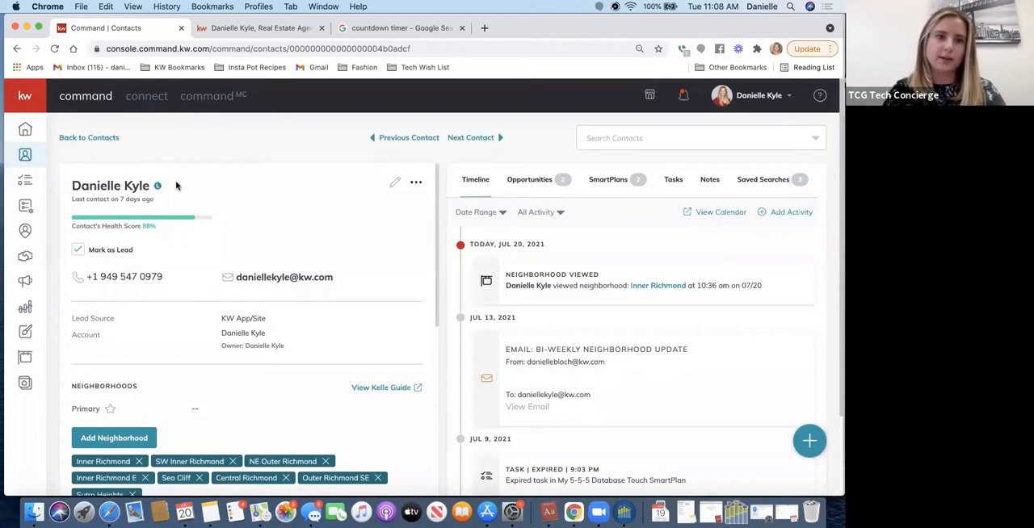
- Return to the contacts list, open the test contact connected to the agent site, and view its saved searches
left_click(98, 138)
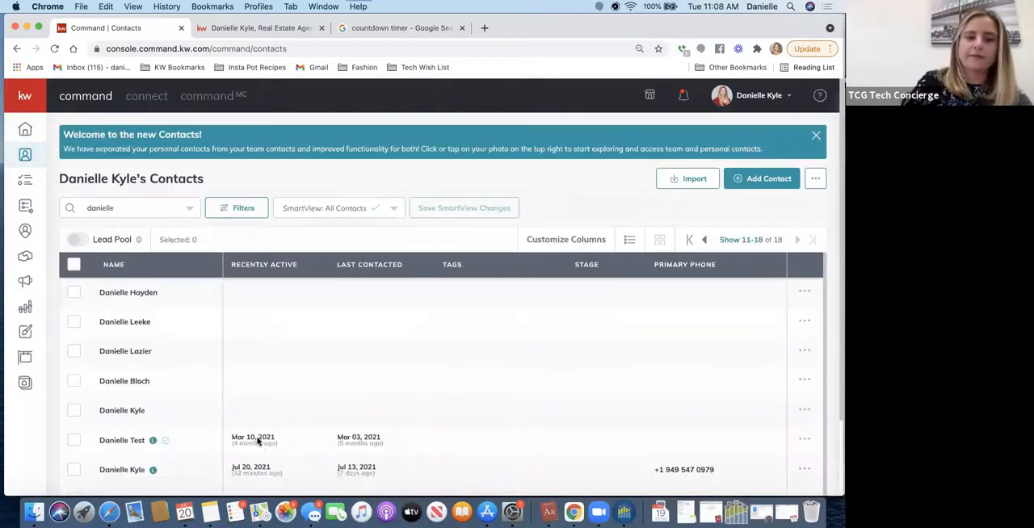
left_click(192, 440)
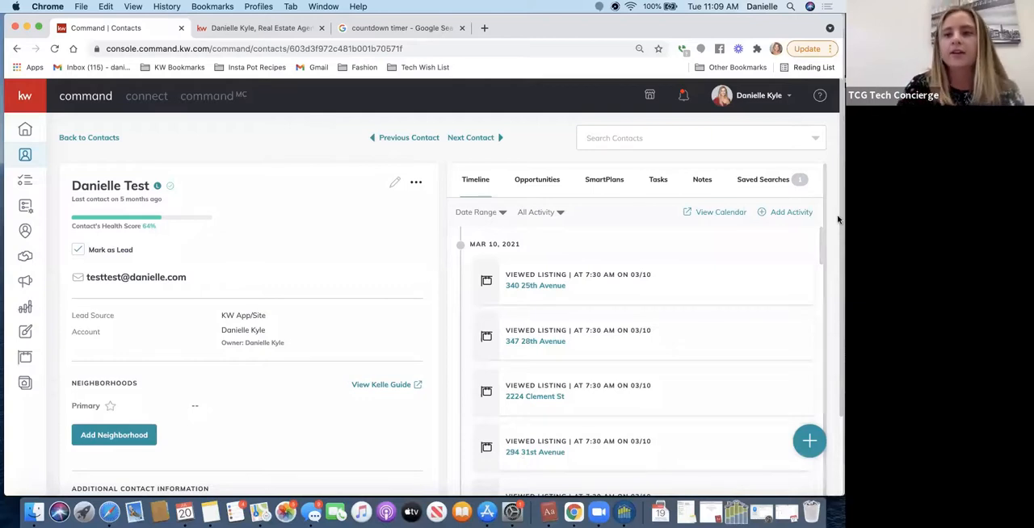
left_click(763, 181)
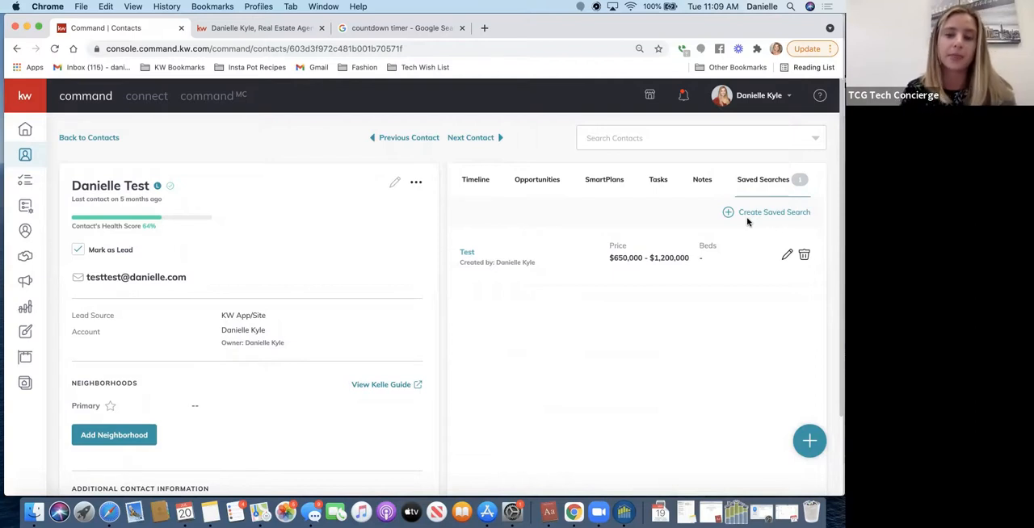
- Open the "Test" saved search for editing, review its property criteria and email frequency options, and close it without saving
left_click(787, 254)
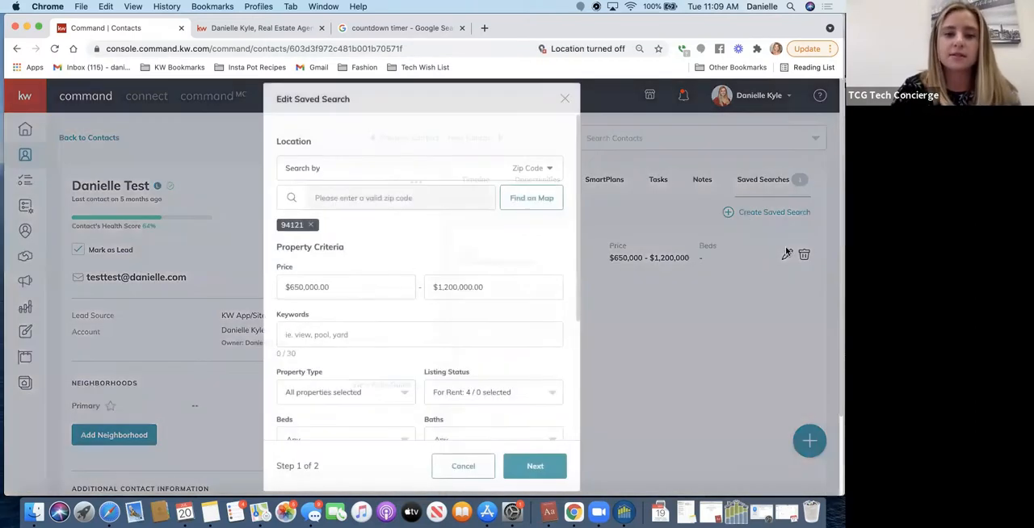
scroll(362, 315, "down", 5)
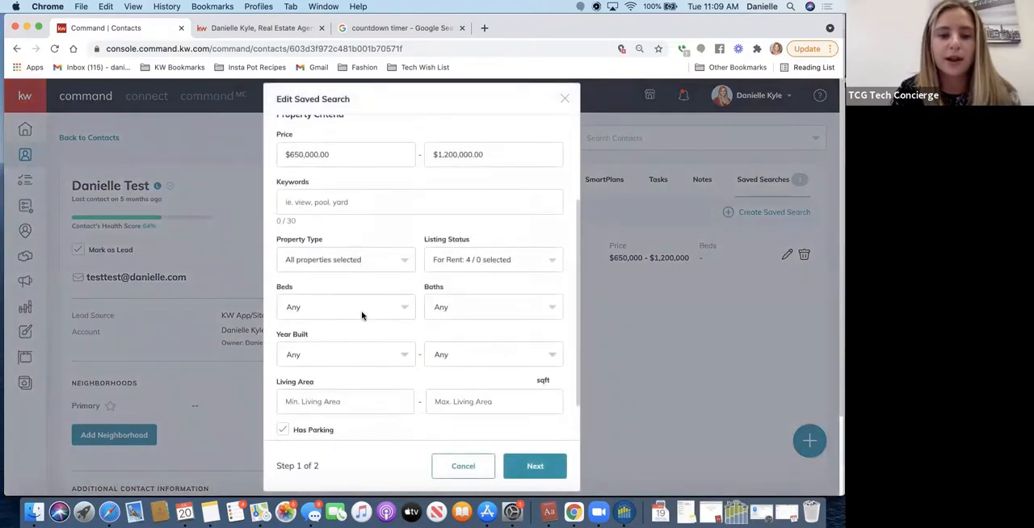
scroll(362, 315, "down", 3)
left_click(517, 466)
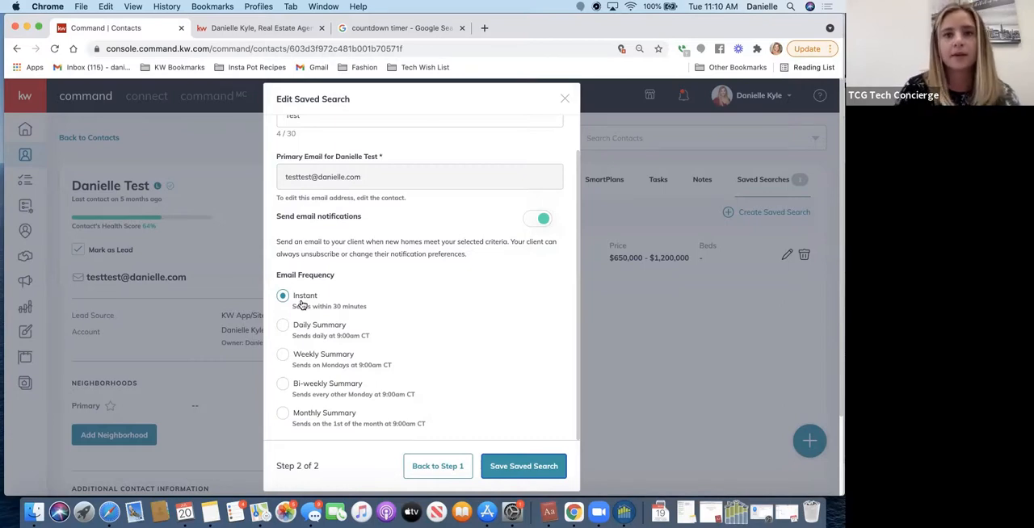
left_click(564, 98)
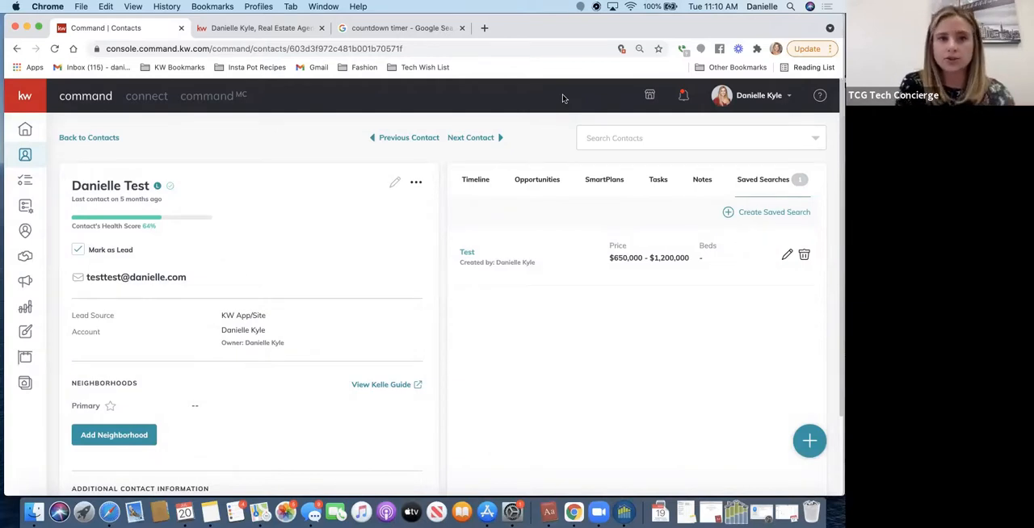
- Check the agent site home page, and open the Guide Builder in Command's Consumer section
left_click(258, 30)
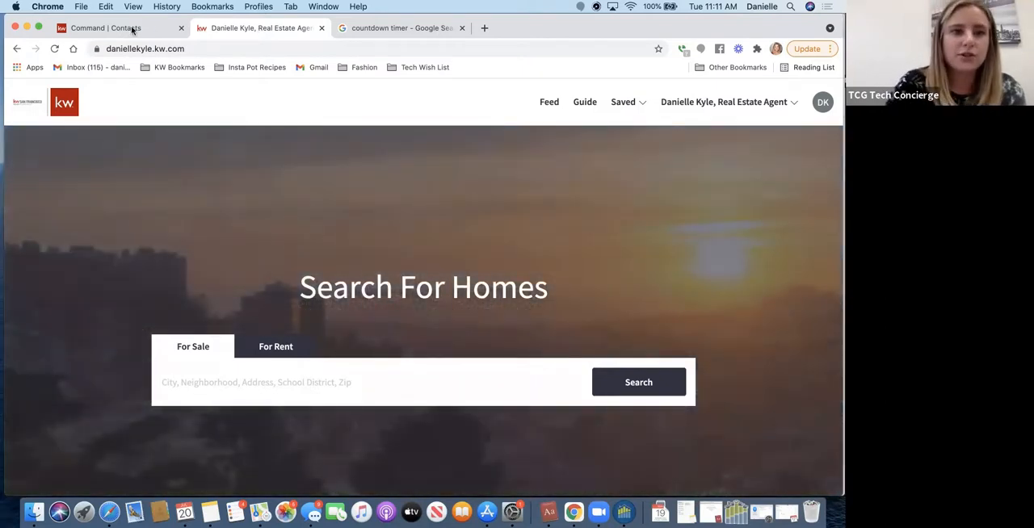
left_click(134, 29)
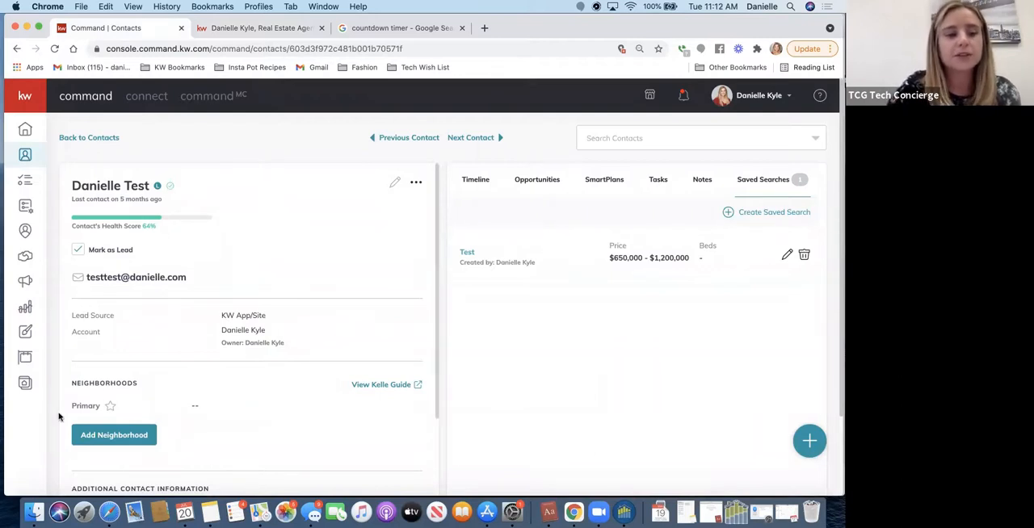
left_click(25, 385)
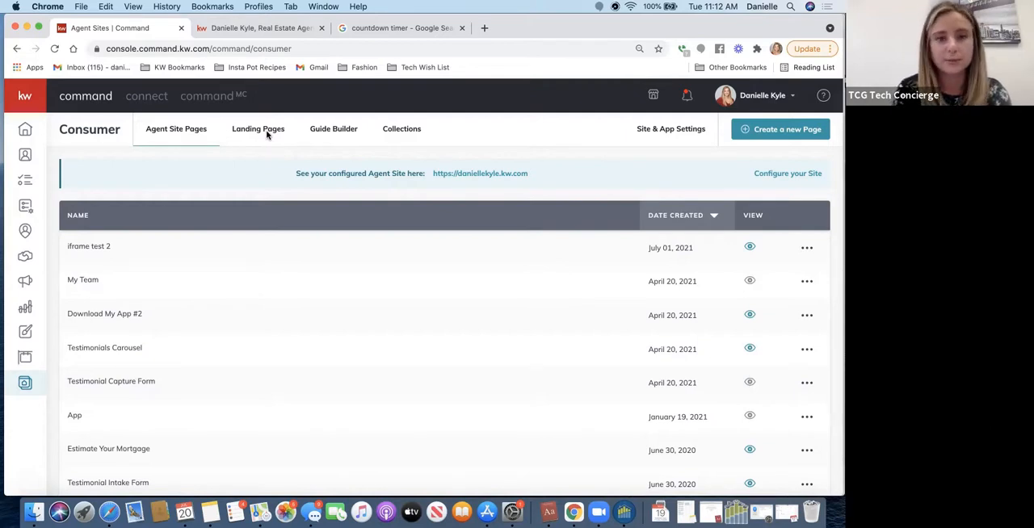
left_click(337, 132)
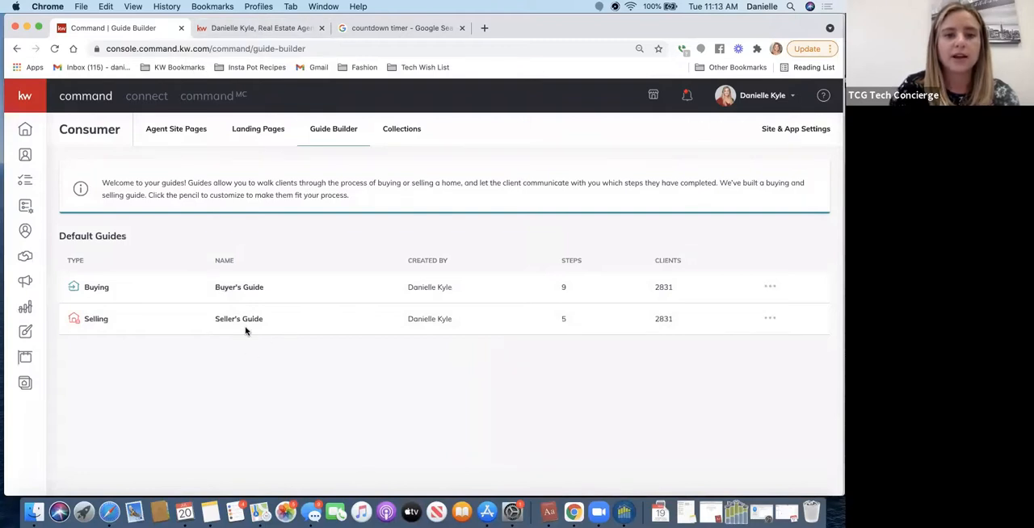
- Switch to the agent site, open the buying guide at Start Your Search, and look through its step cards
left_click(242, 30)
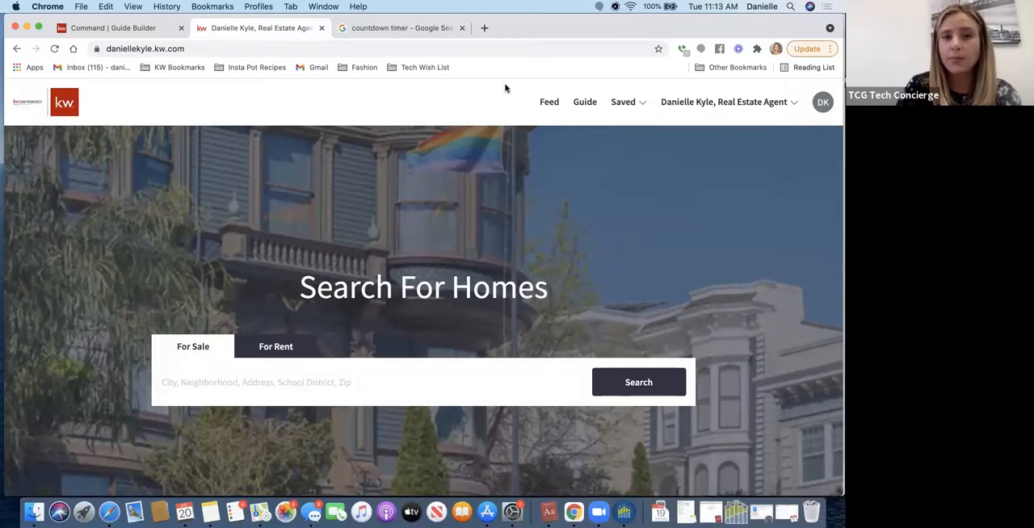
left_click(584, 108)
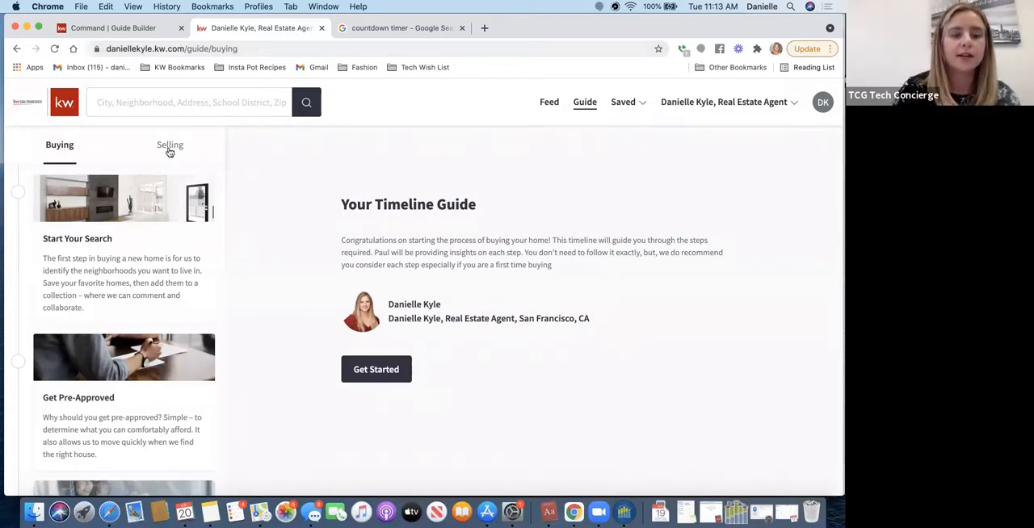
left_click(18, 195)
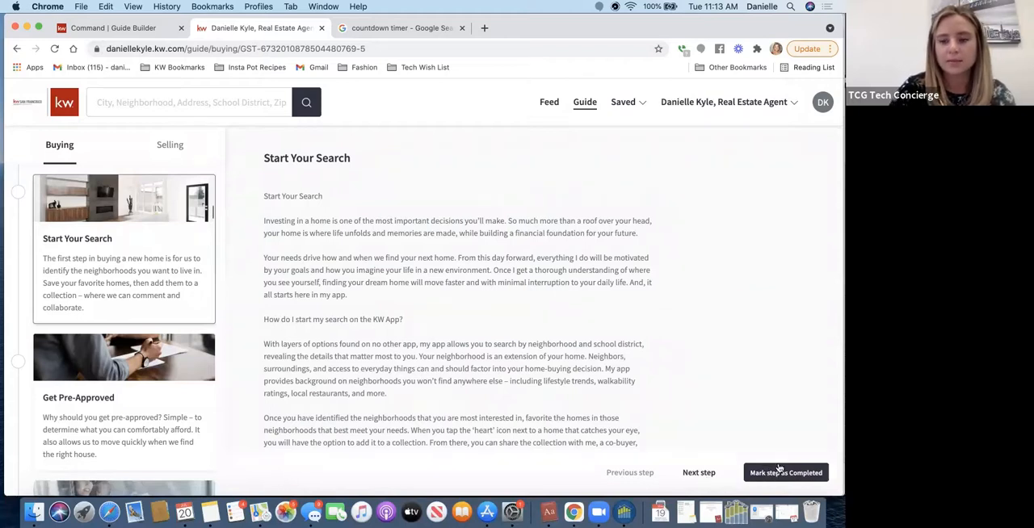
scroll(108, 321, "down", 4)
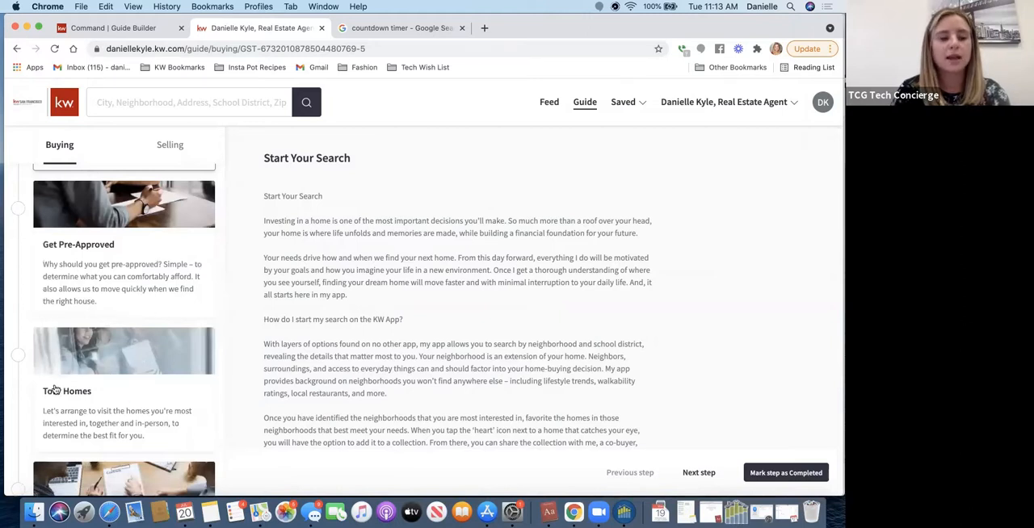
- Switch back to Command's Guide Builder and open the Buyer's Guide for editing
left_click(95, 28)
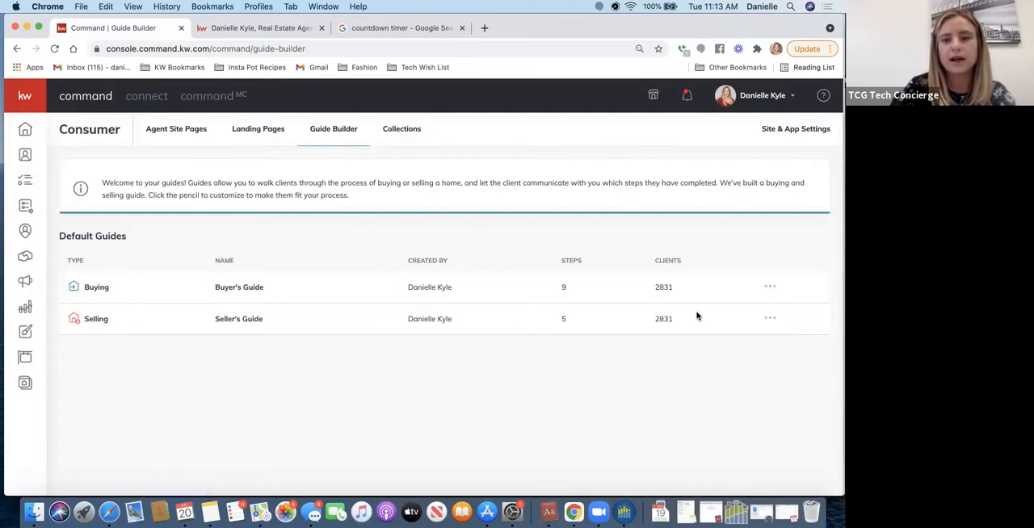
left_click(770, 286)
left_click(734, 314)
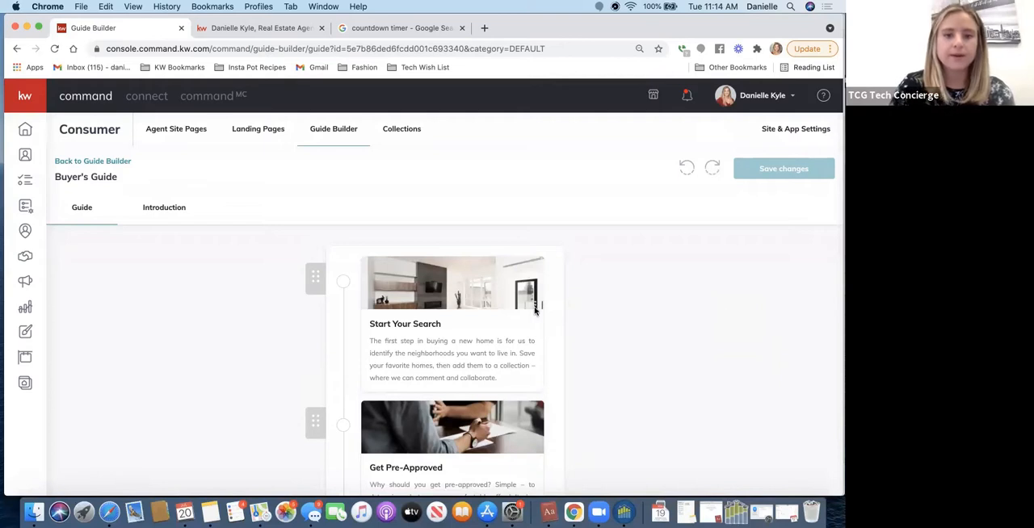
scroll(533, 307, "down", 2)
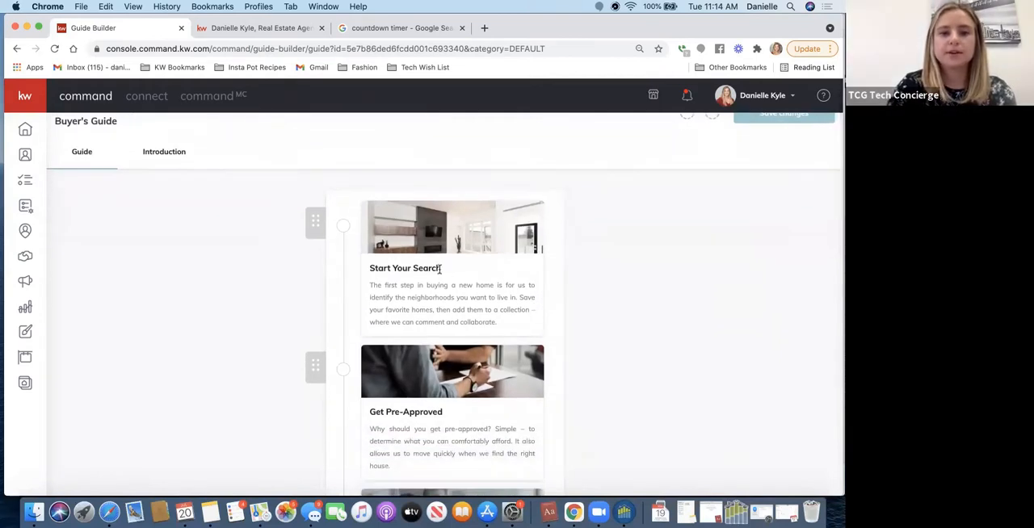
- Review the Start Your Search card's image, title, sub-title and workspace text settings, and close the configuration without changes
left_click(440, 269)
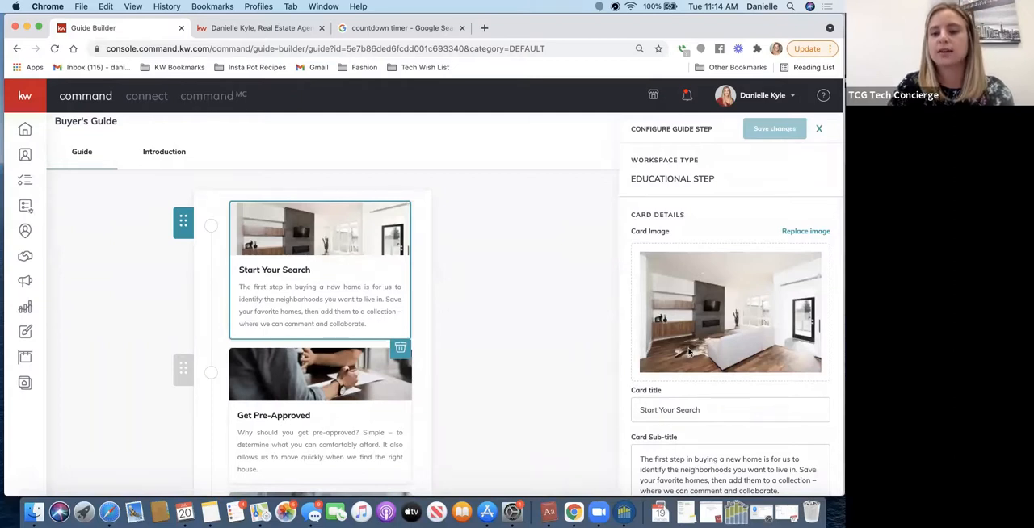
scroll(687, 364, "down", 3)
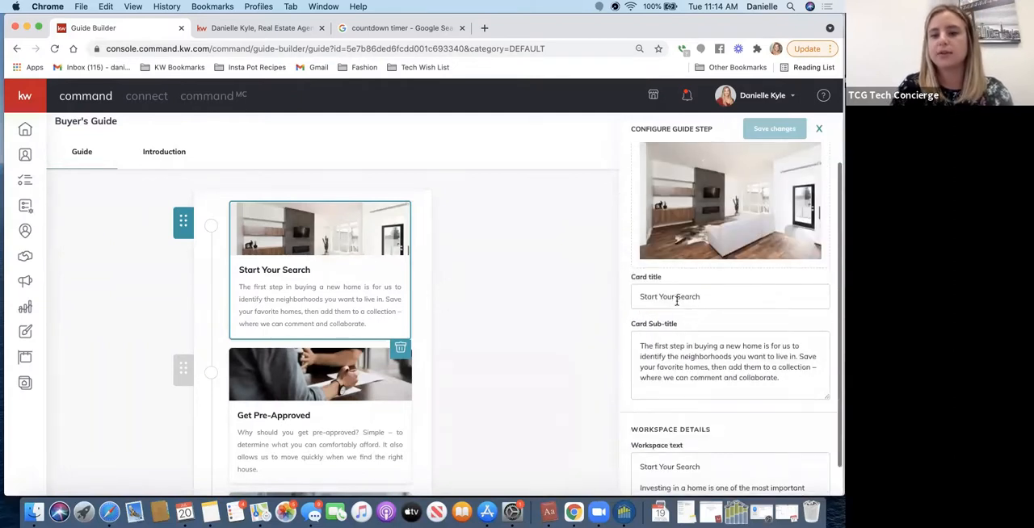
scroll(675, 370, "down", 1)
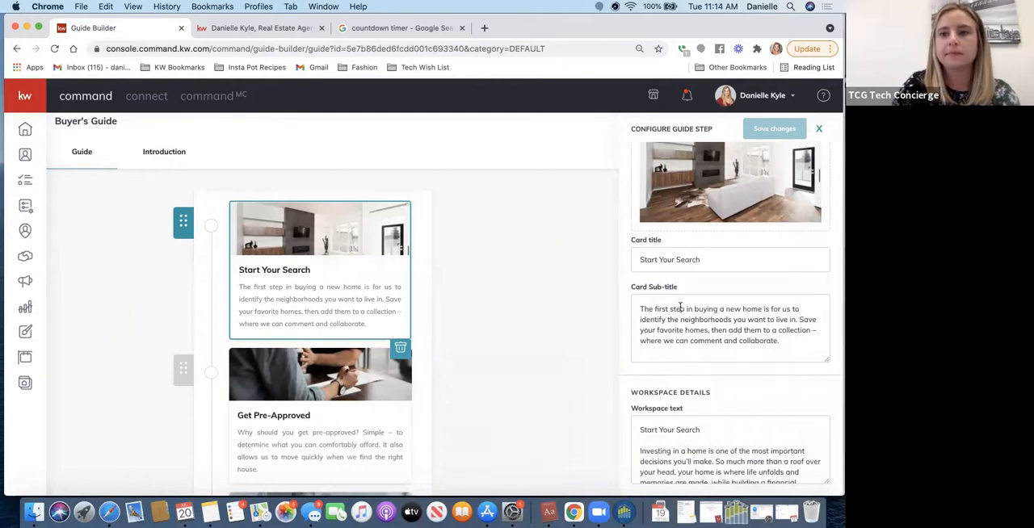
left_click(819, 130)
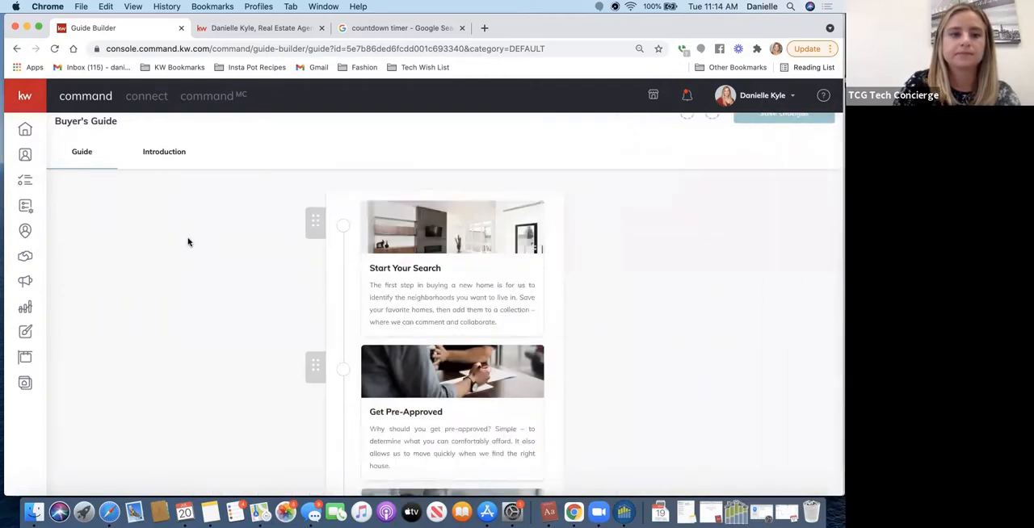
- View the Buyer's Guide introduction with its editable title and message
left_click(159, 159)
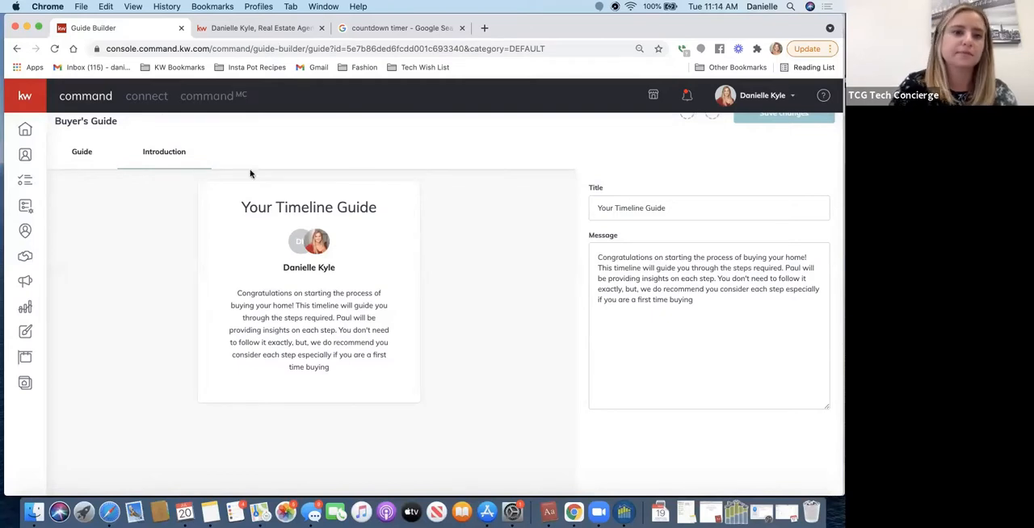
scroll(146, 254, "up", 2)
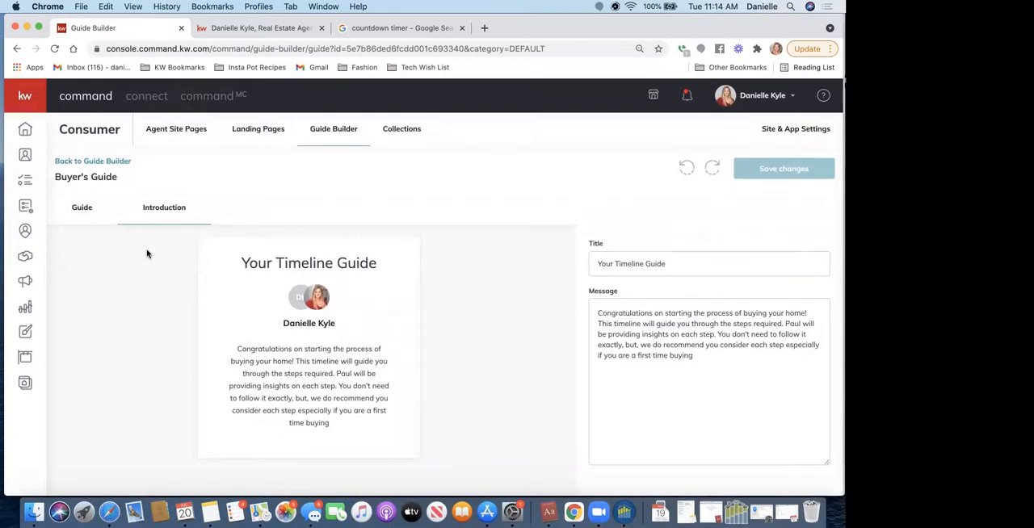
key("XF86AudioLowerVolume")
key("XF86AudioLowerVolume")
key("XF86AudioLowerVolume")
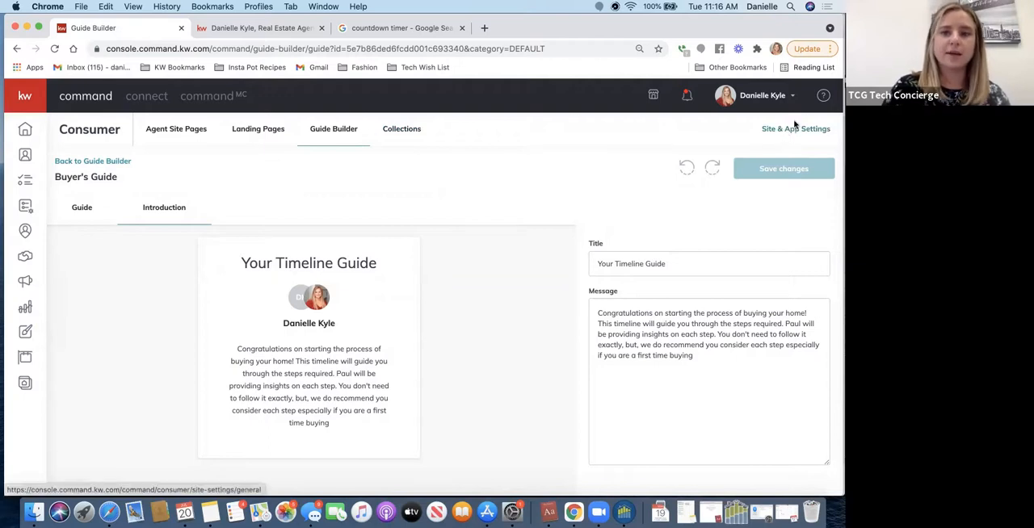
- Open Command's Site & App Settings, view the agent site home page for comparison, and return to the settings
left_click(770, 135)
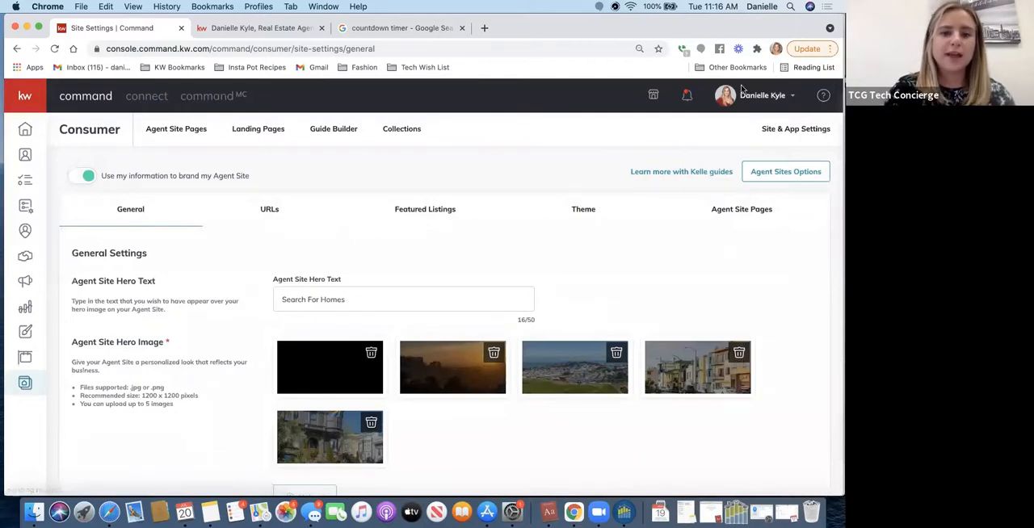
left_click(258, 30)
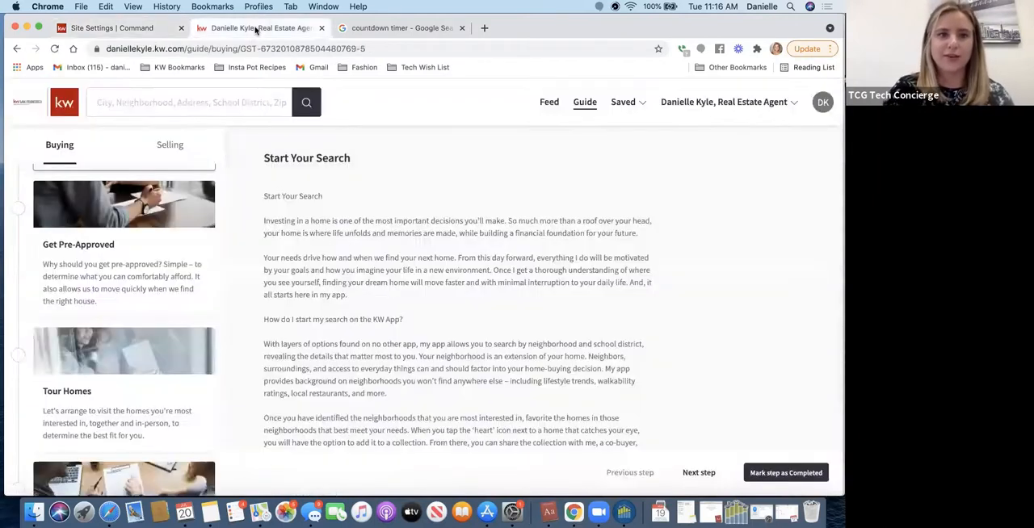
left_click(25, 102)
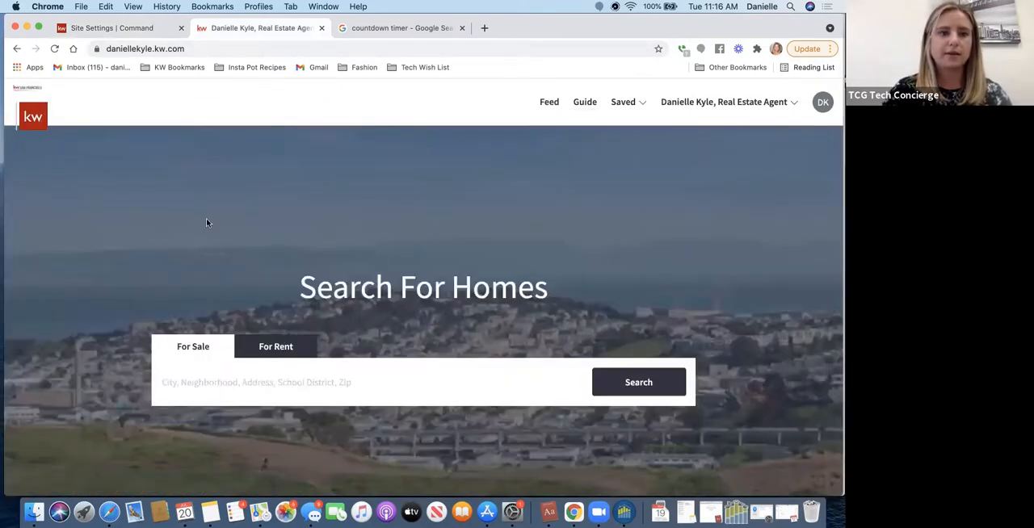
left_click(166, 29)
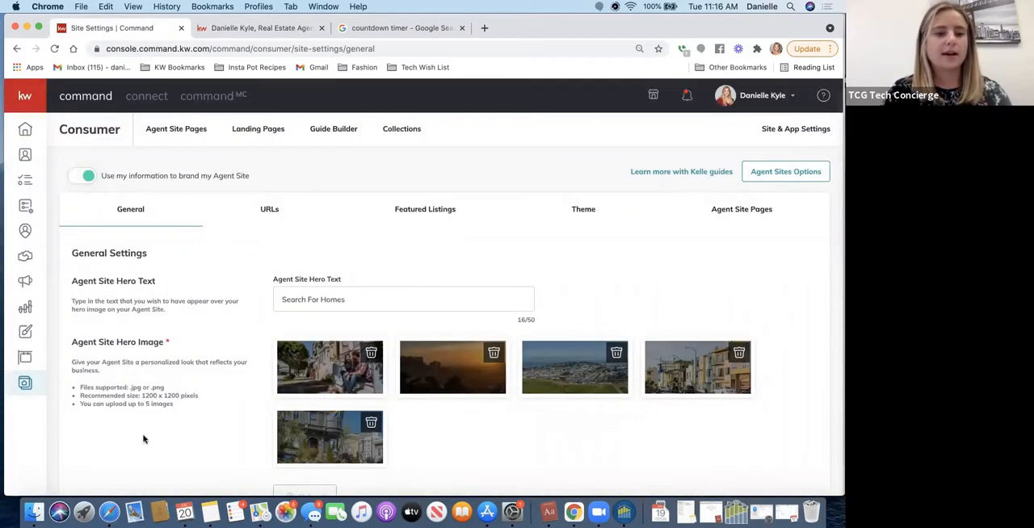
- Examine the hero text, hero image and app landing page settings, and compare the hero section with the live agent site
scroll(483, 434, "down", 3)
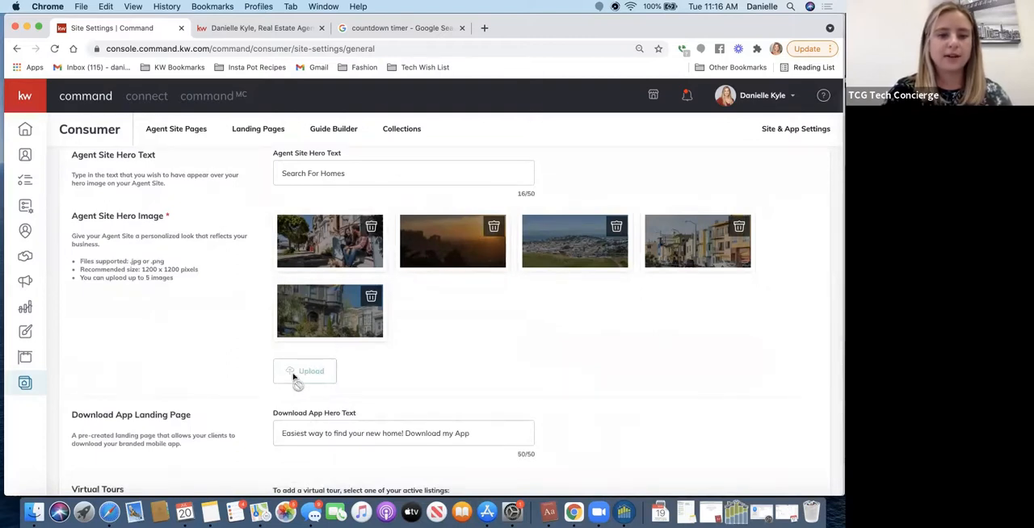
scroll(344, 346, "down", 3)
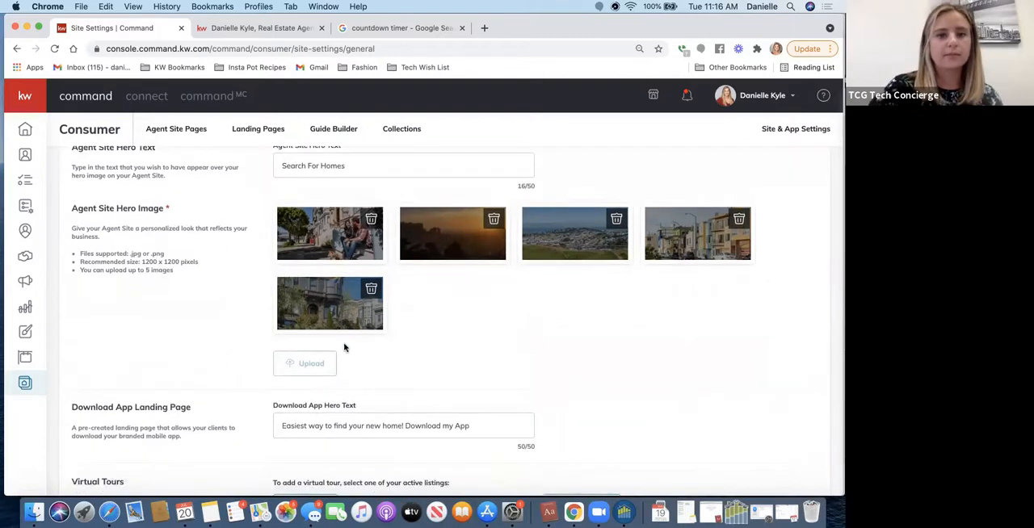
scroll(394, 202, "up", 2)
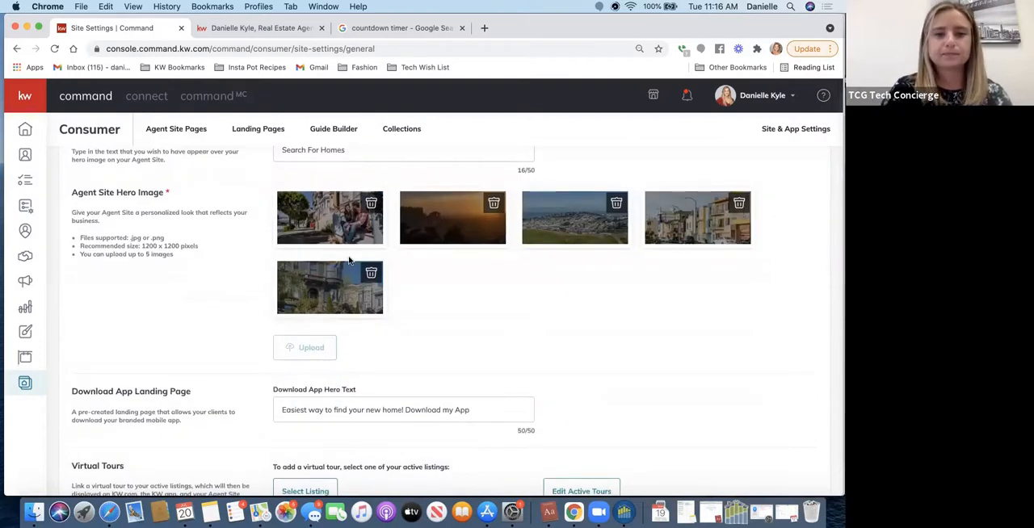
scroll(420, 314, "up", 3)
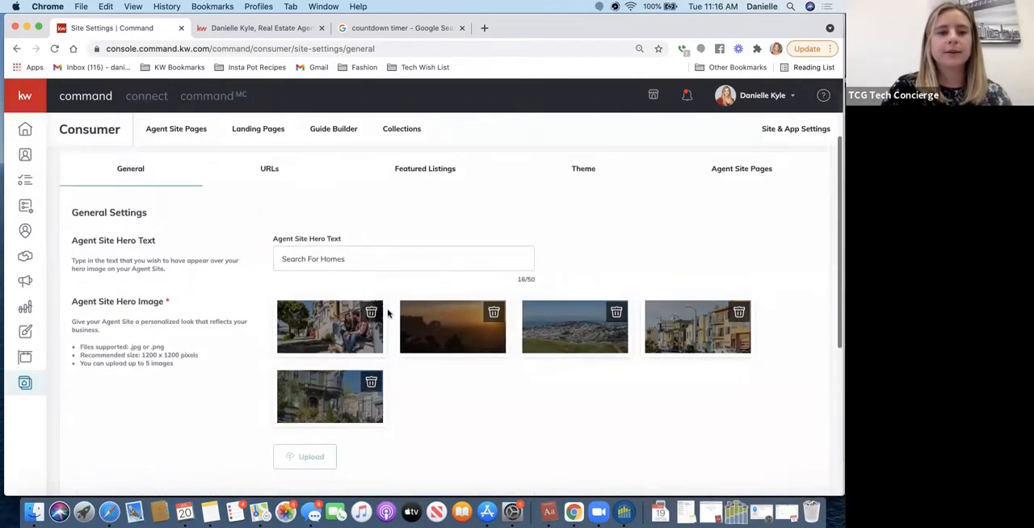
left_click(236, 30)
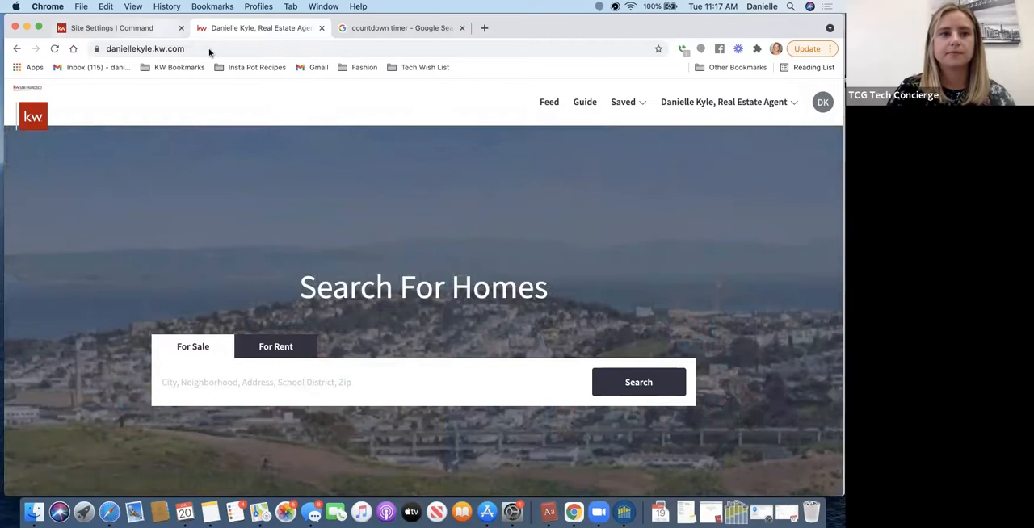
key("super+1")
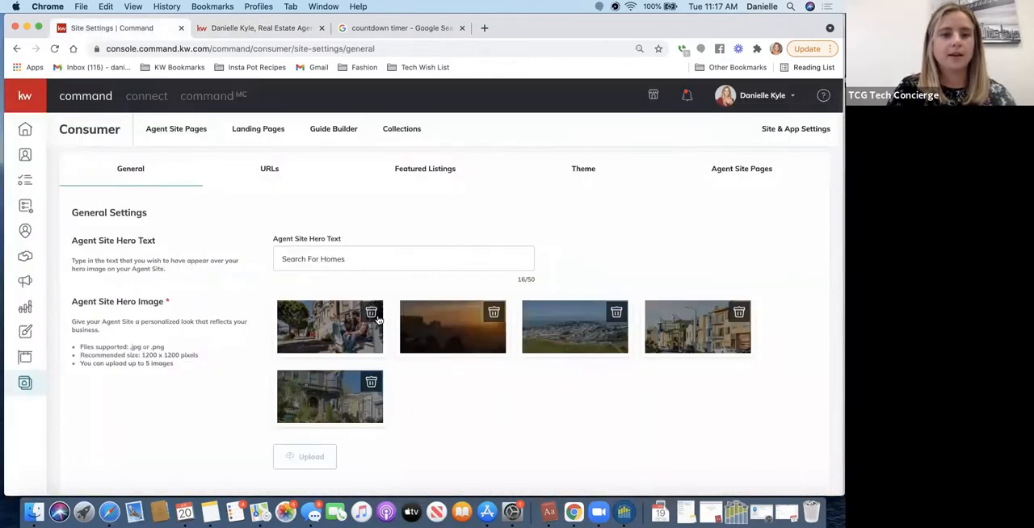
- Review the hero image, Download App Landing Page and Virtual Tours sections of the General settings
scroll(379, 319, "down", 3)
scroll(379, 320, "down", 4)
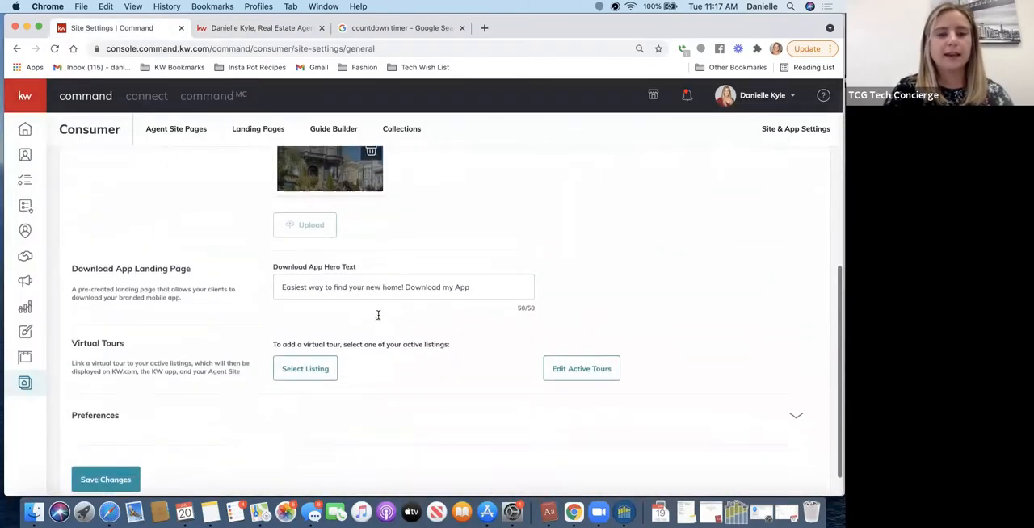
scroll(378, 316, "down", 1)
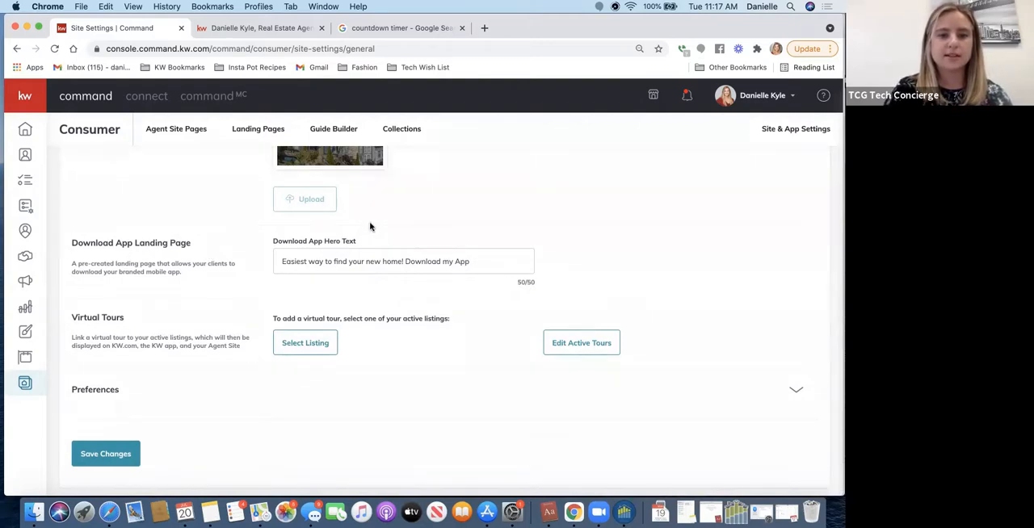
- Look over the live agent site home page, open its Download My Property Search App page, and return to the Command site settings
left_click(251, 30)
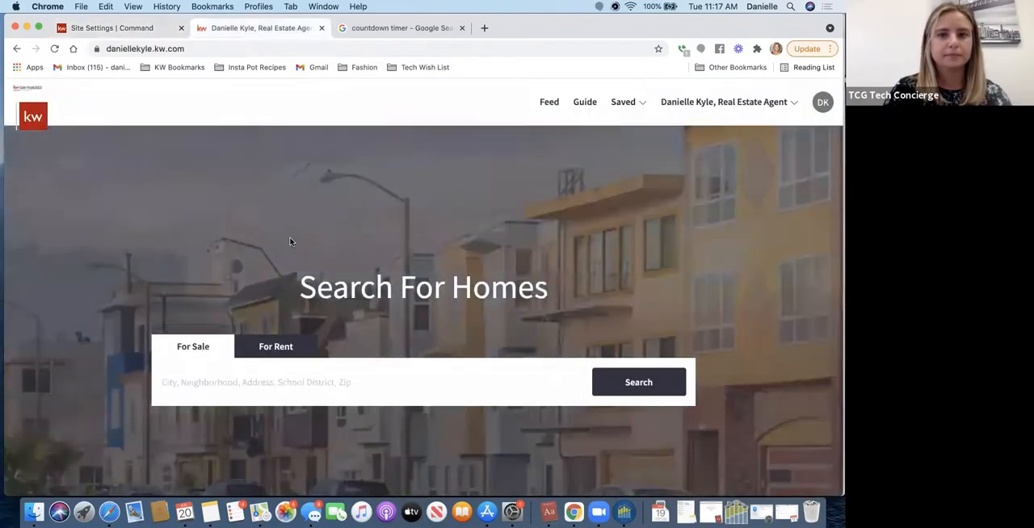
scroll(289, 241, "down", 5)
scroll(291, 243, "down", 10)
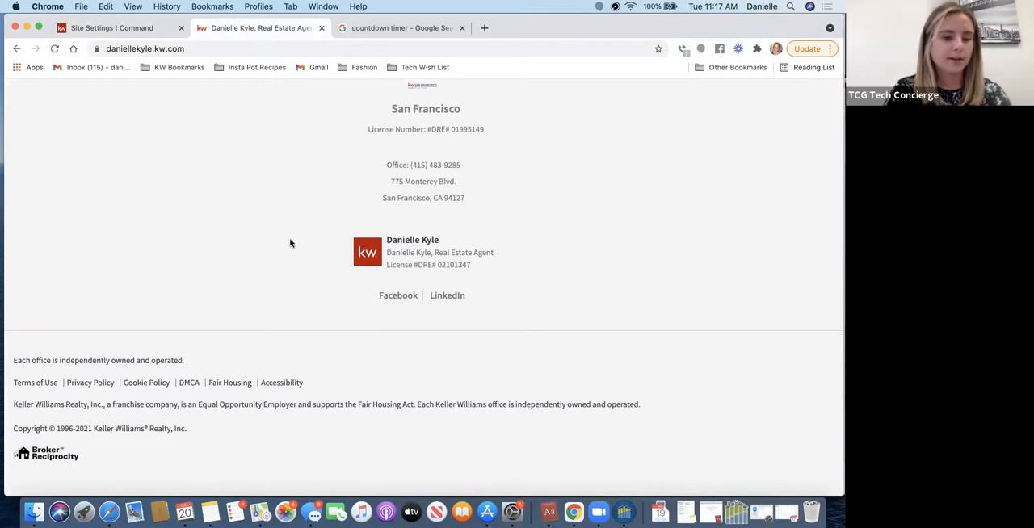
scroll(291, 243, "up", 15)
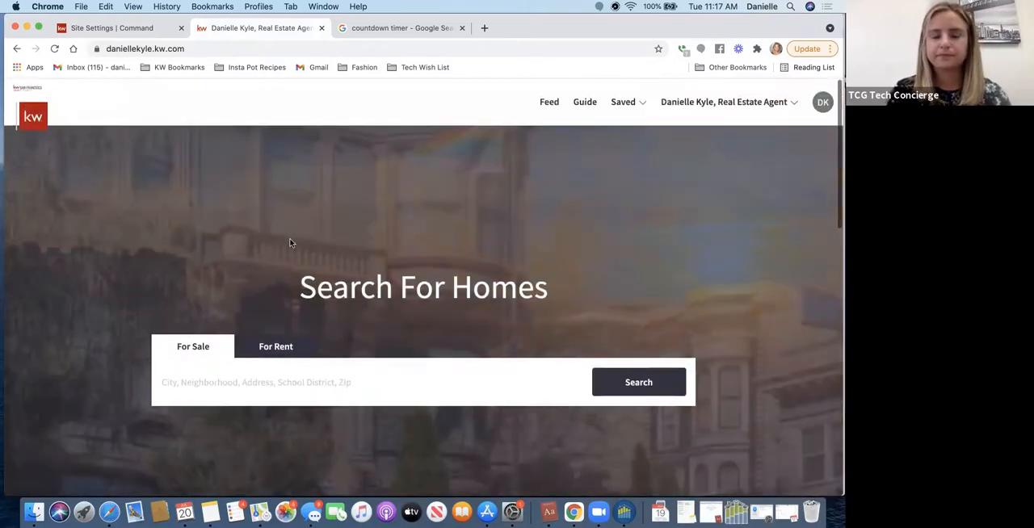
scroll(291, 244, "down", 5)
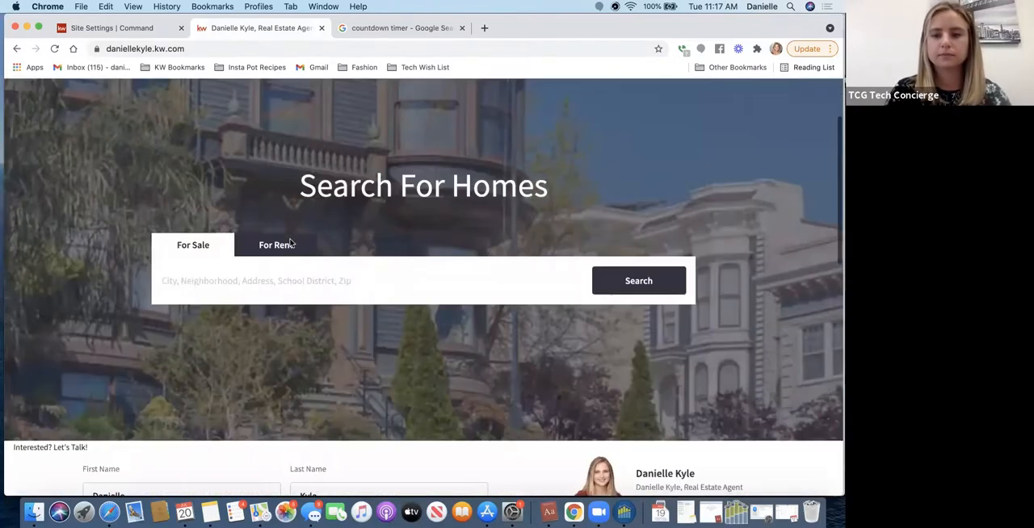
scroll(291, 243, "up", 5)
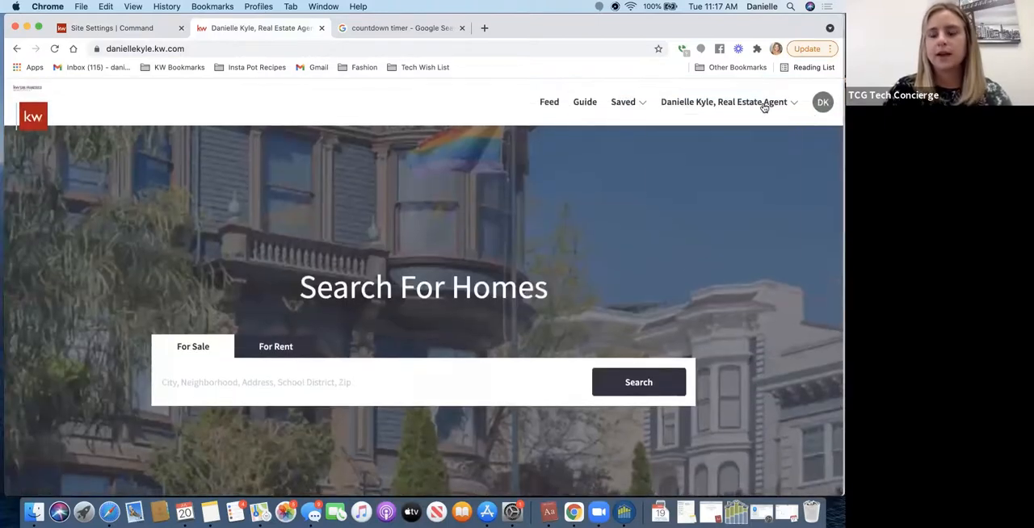
left_click(764, 103)
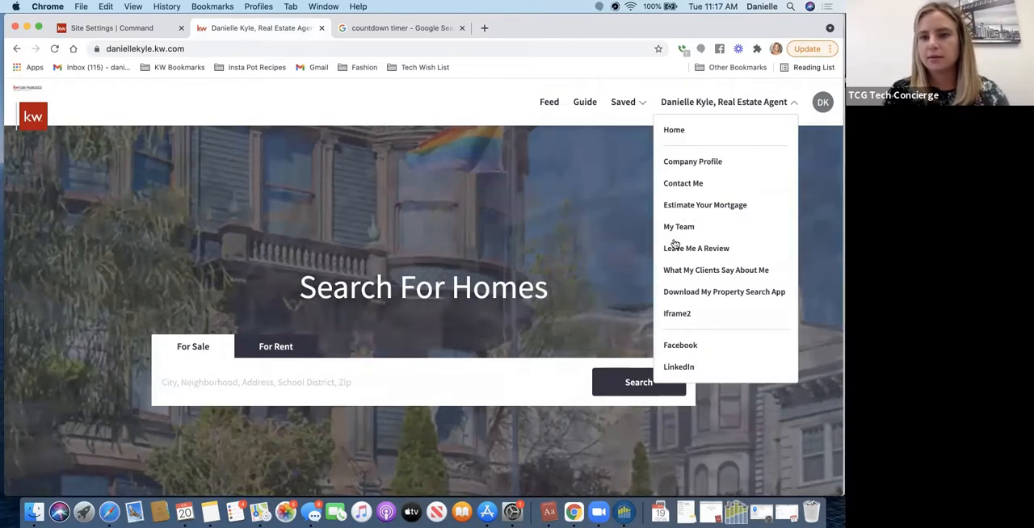
left_click(719, 293)
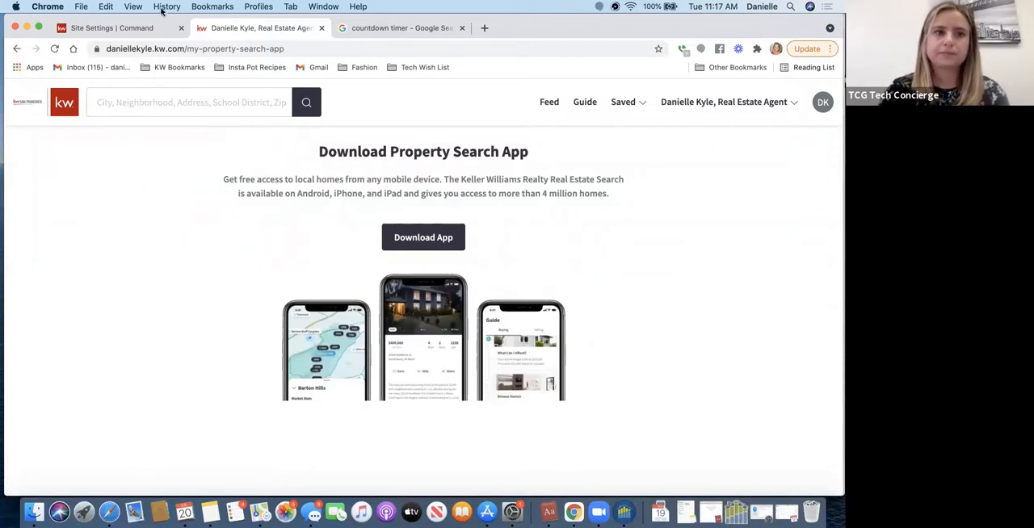
left_click(100, 30)
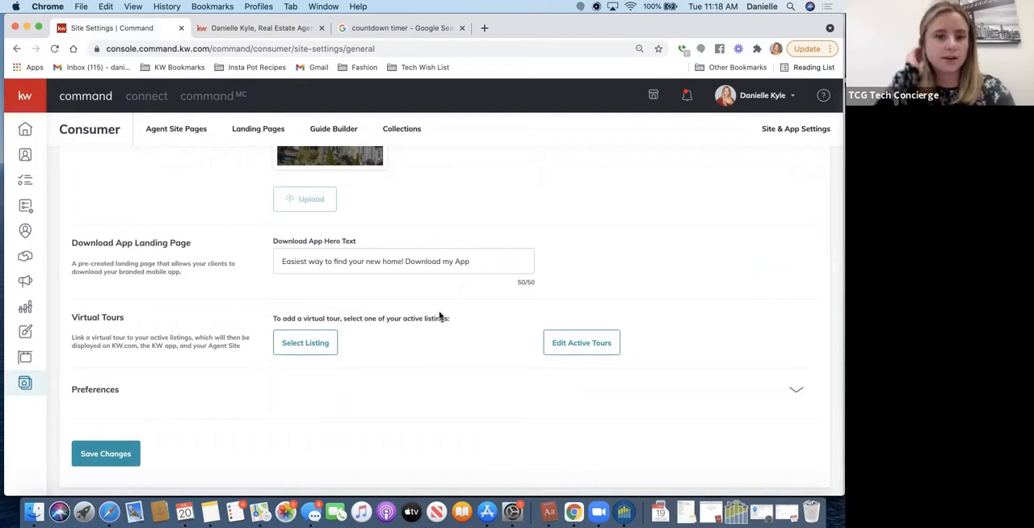
- View the listing search for adding a virtual tour, and close it without selecting a listing
left_click(311, 344)
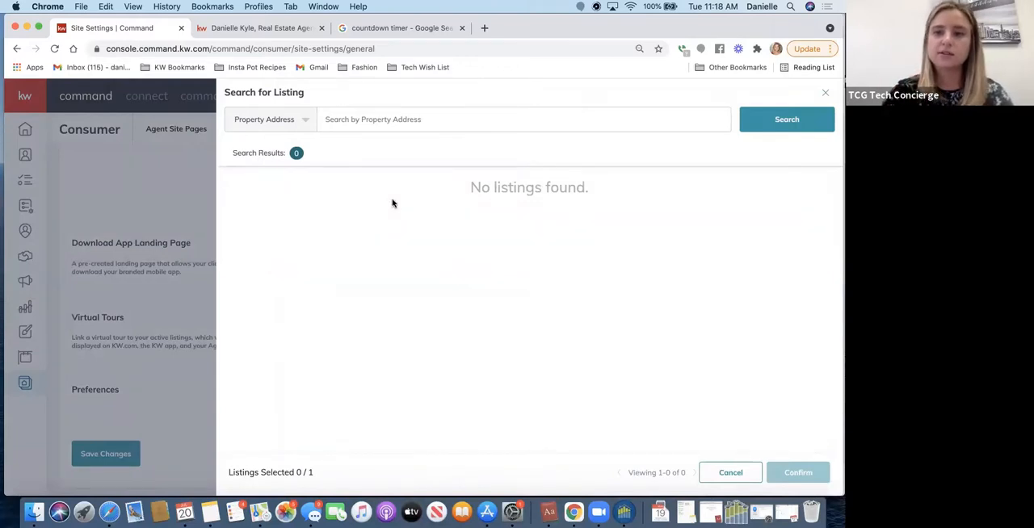
left_click(825, 95)
left_click(308, 344)
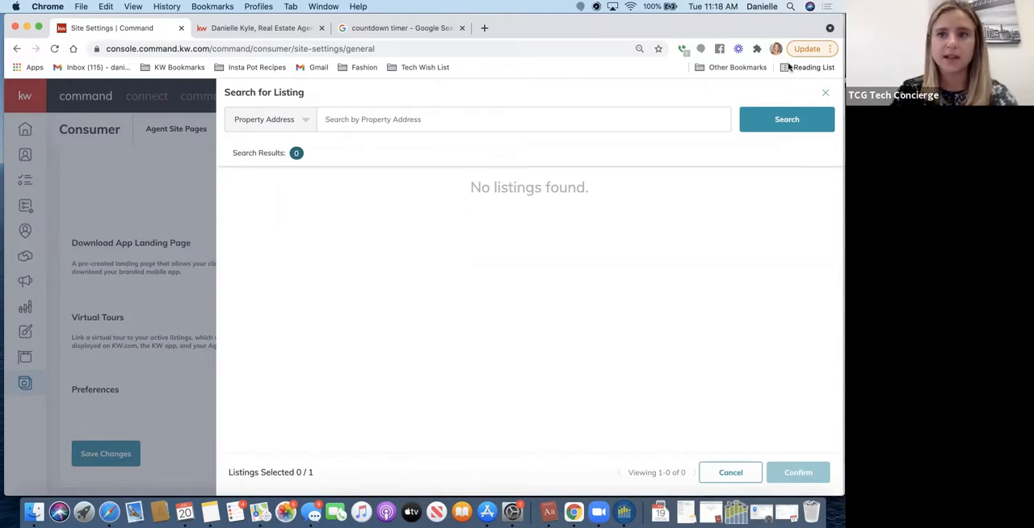
left_click(825, 92)
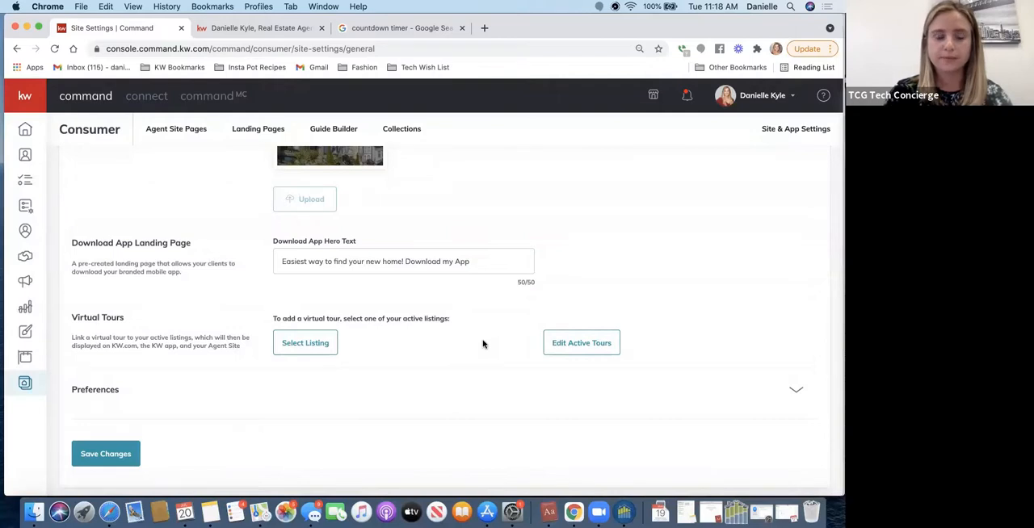
- Expand the Preferences section and view the Keller Mortgage and Keller Covered display options without changing them
scroll(365, 383, "down", 1)
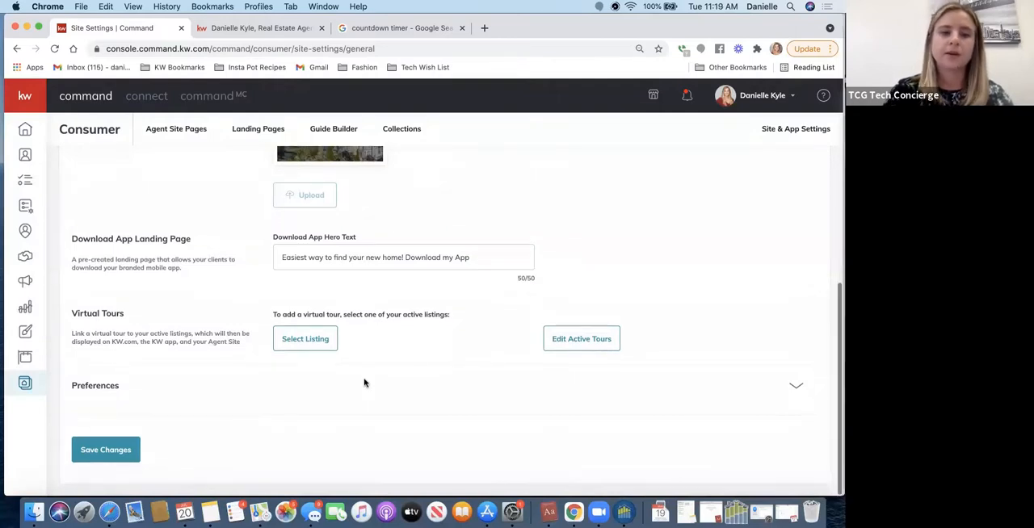
left_click(797, 389)
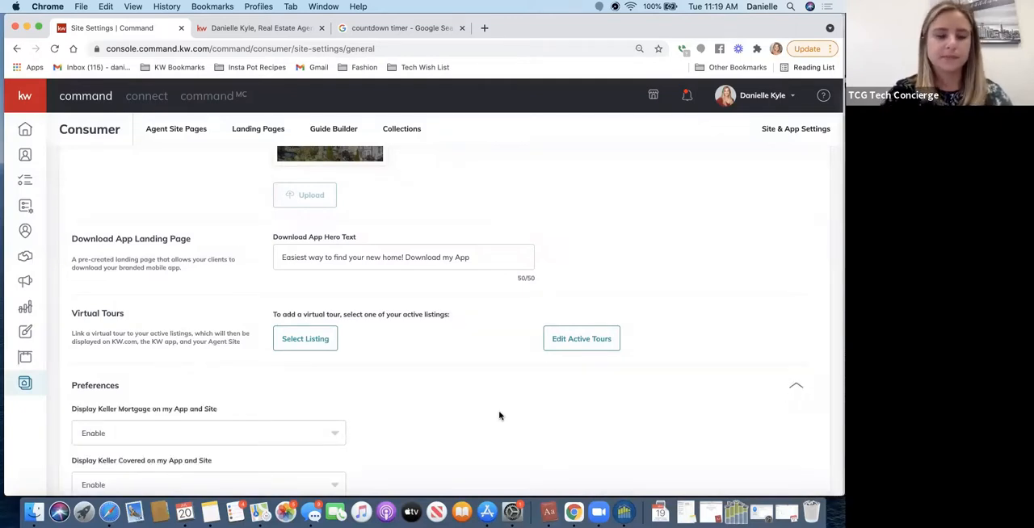
scroll(499, 415, "down", 3)
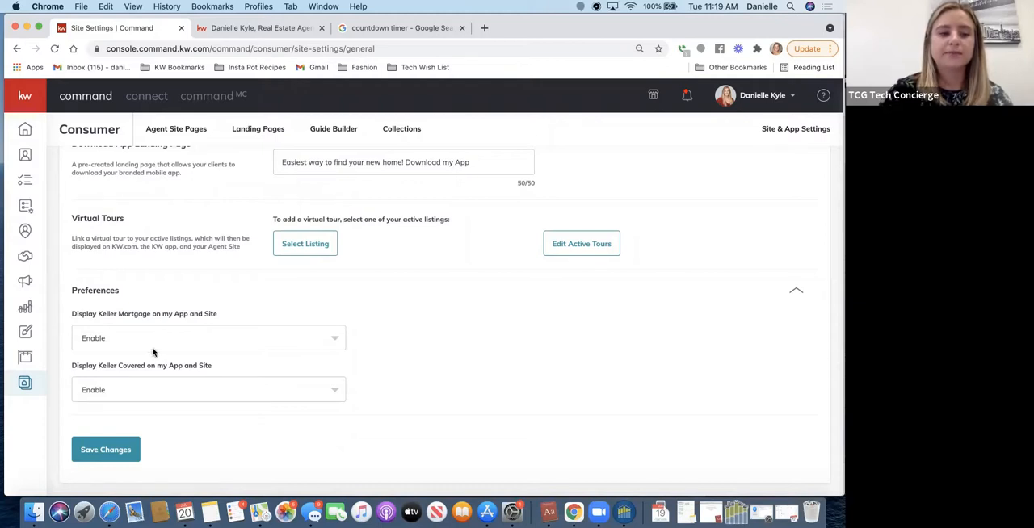
left_click(182, 391)
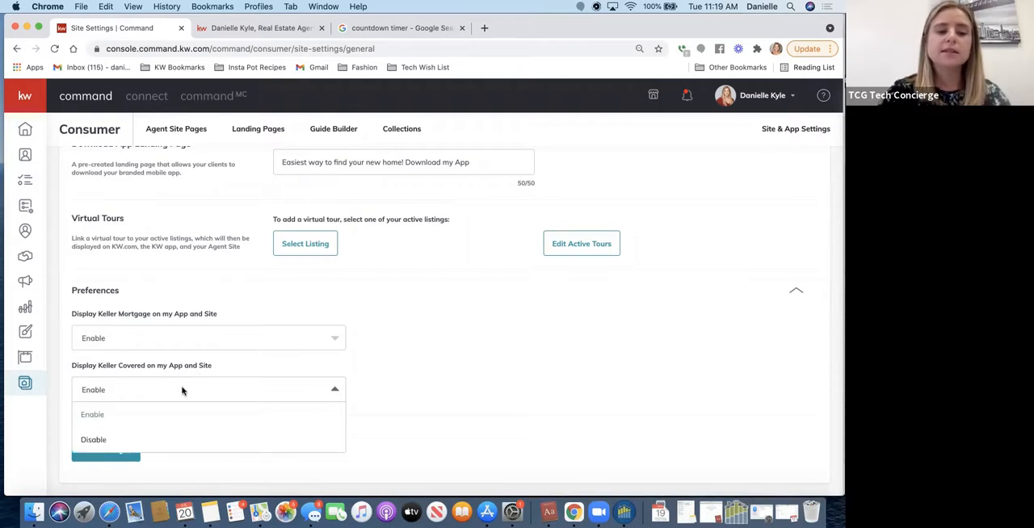
left_click(437, 397)
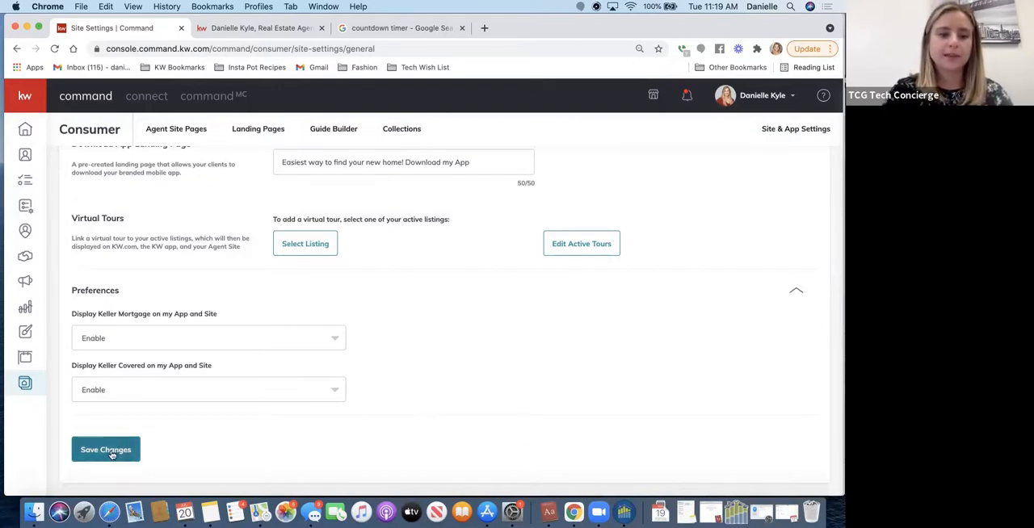
- Open the URLs settings and show where the agent site subdomain can be edited
scroll(435, 277, "up", 10)
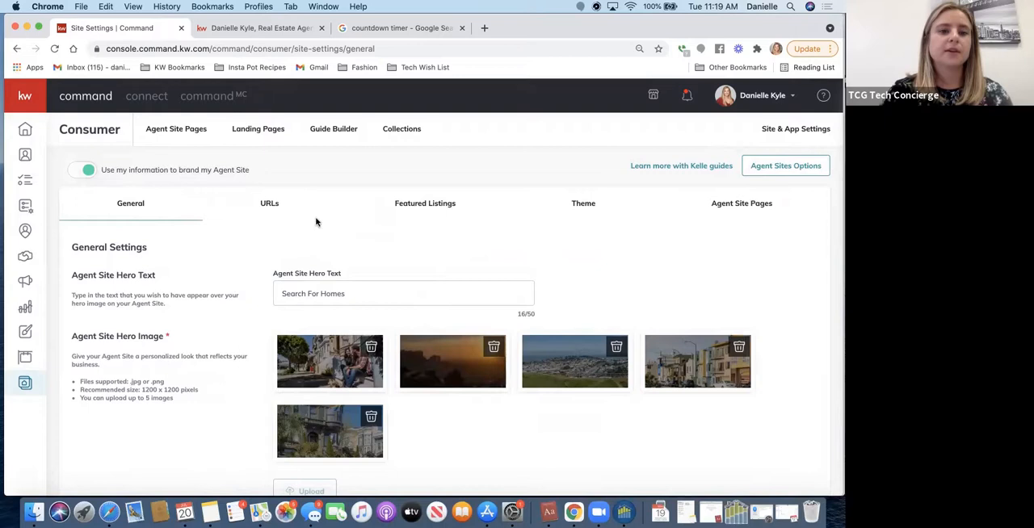
left_click(269, 198)
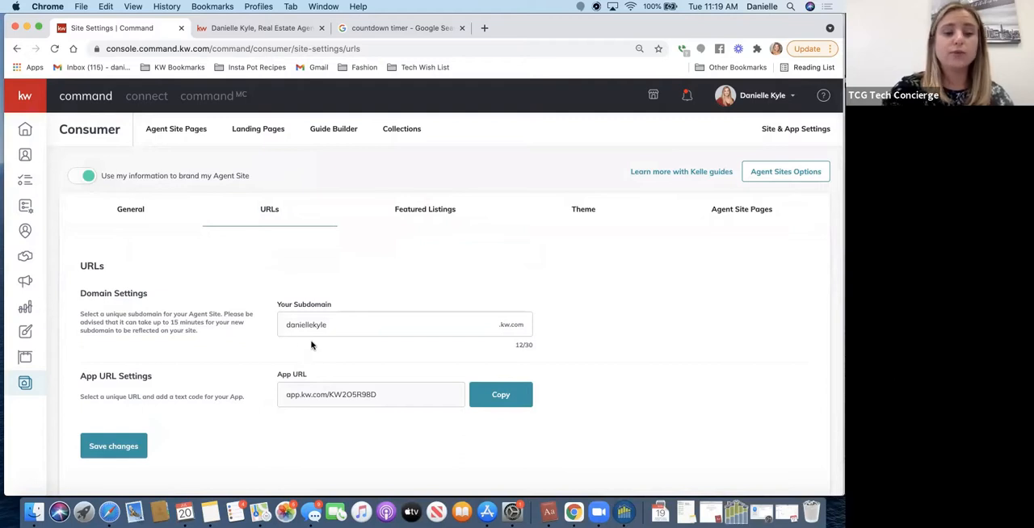
left_click(347, 322)
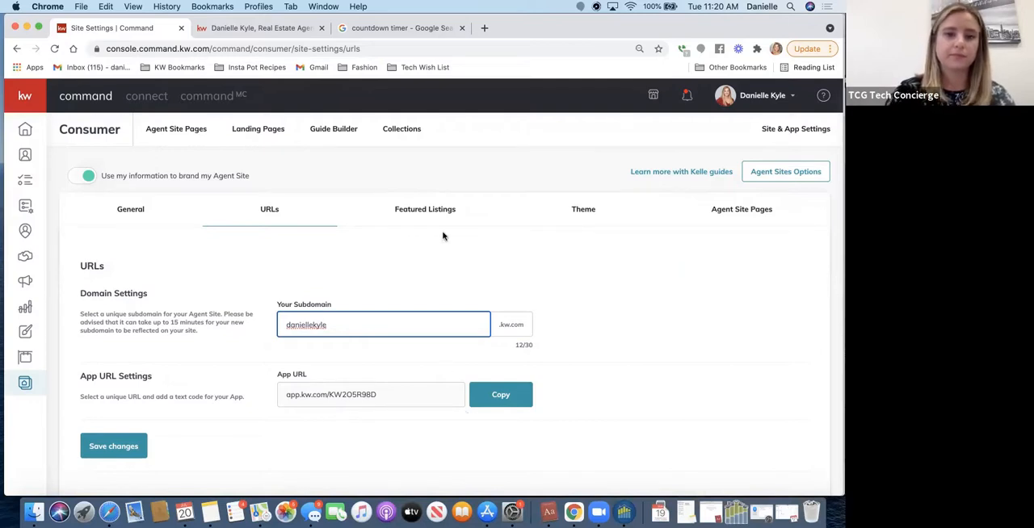
- Remove the San Diego listing from the selected listings in the Featured Listings configuration
left_click(414, 209)
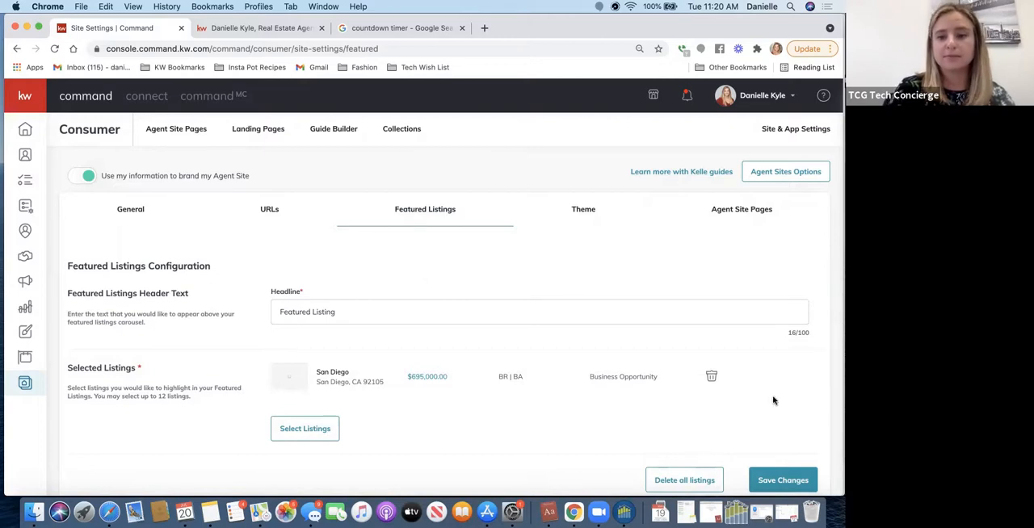
left_click(712, 376)
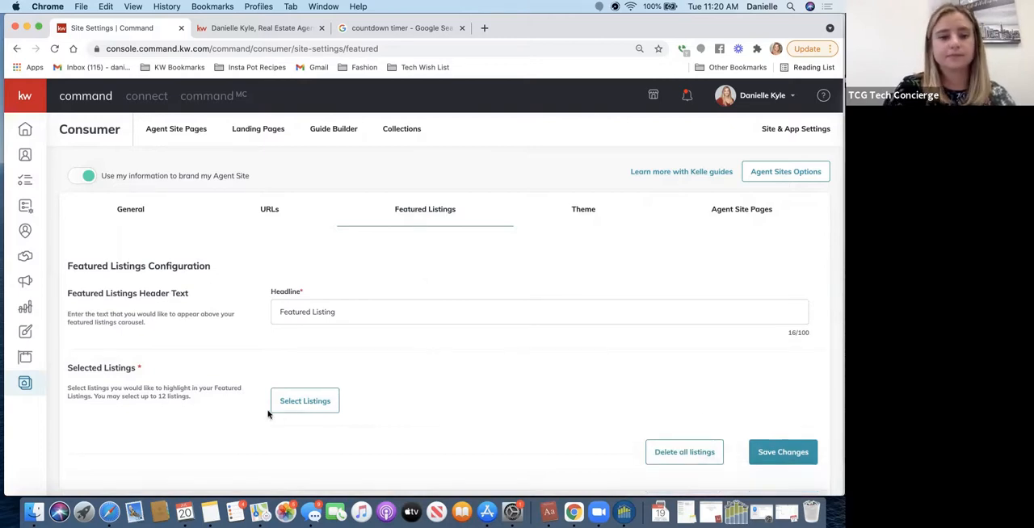
- Open the featured listing search, show All Listings instead of only own listings, and close it without selecting any
left_click(305, 402)
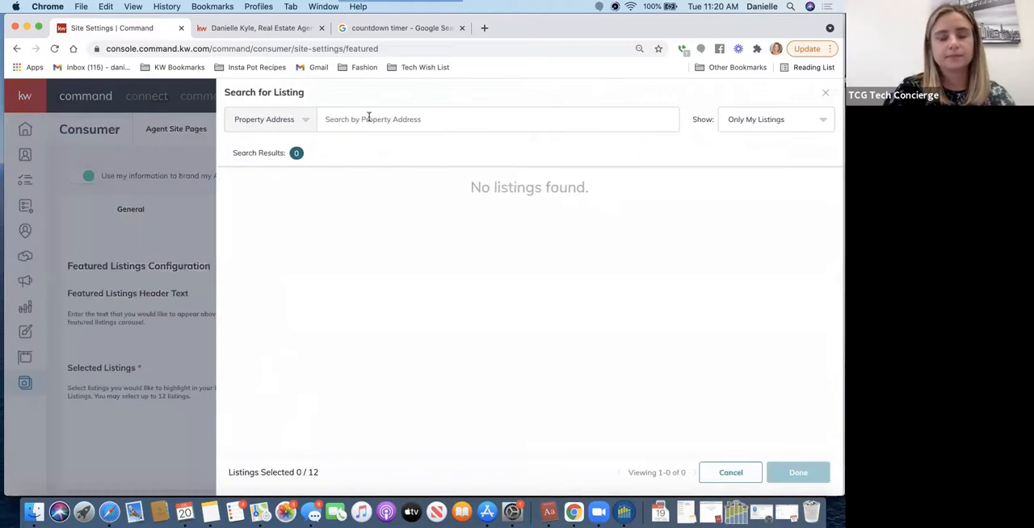
left_click(368, 118)
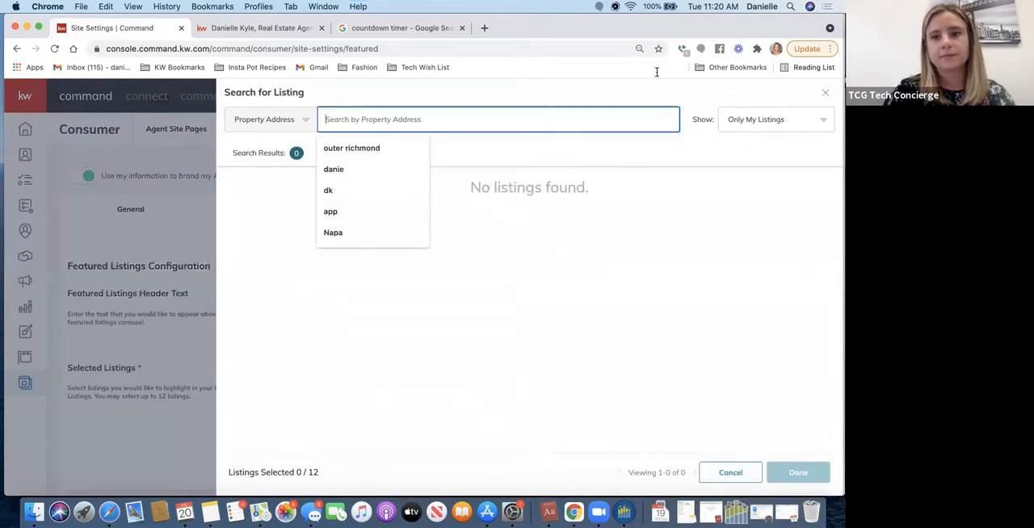
left_click(734, 118)
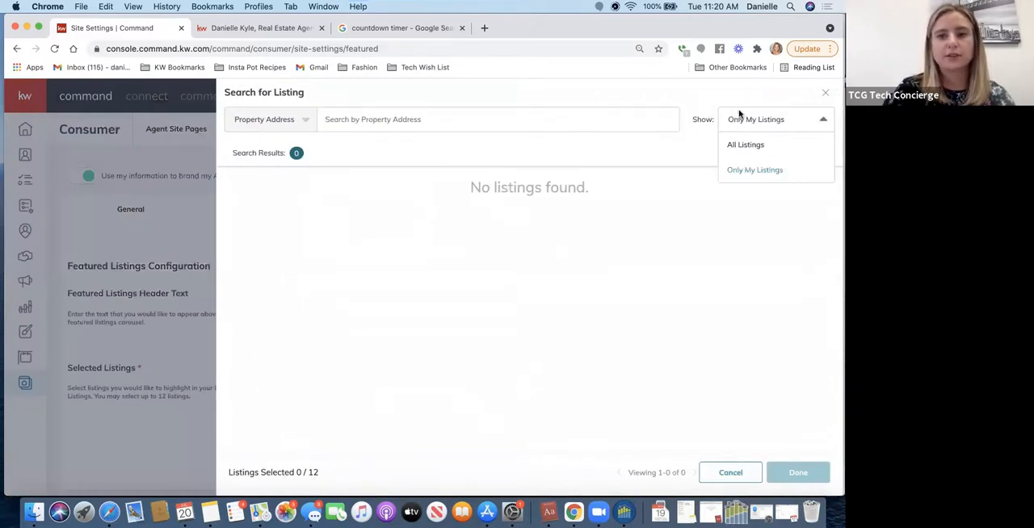
left_click(741, 151)
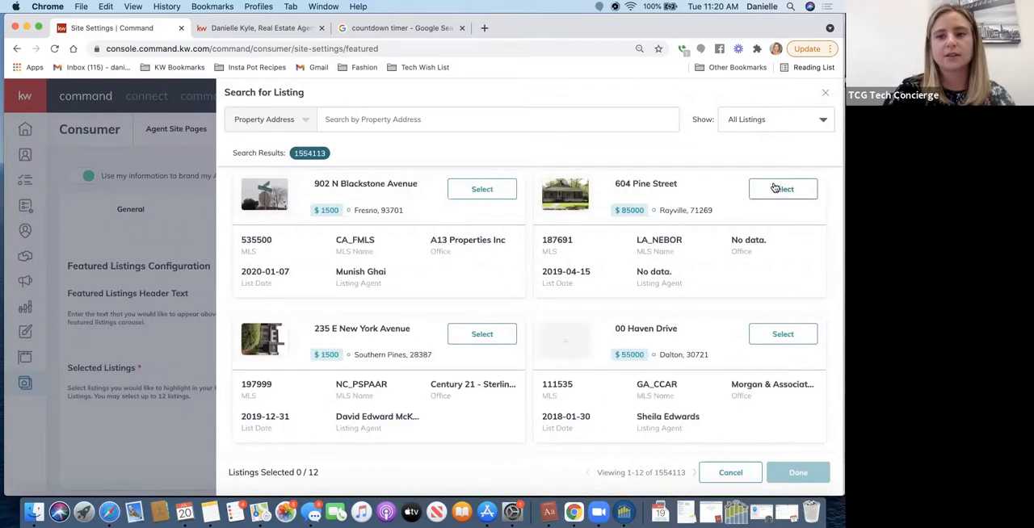
left_click(825, 95)
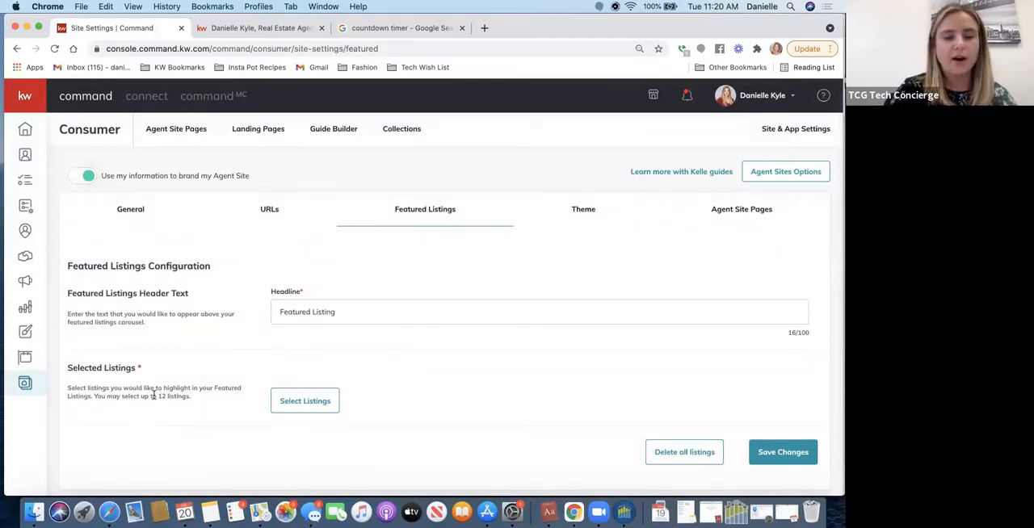
- Reopen the featured listing search, show All Listings, and try to search by City for "san francis"
left_click(296, 399)
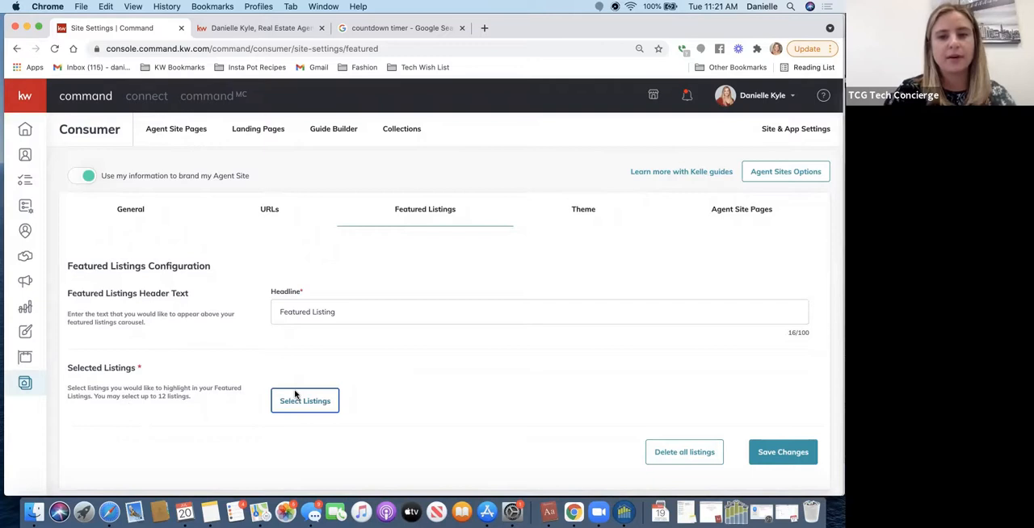
left_click(422, 119)
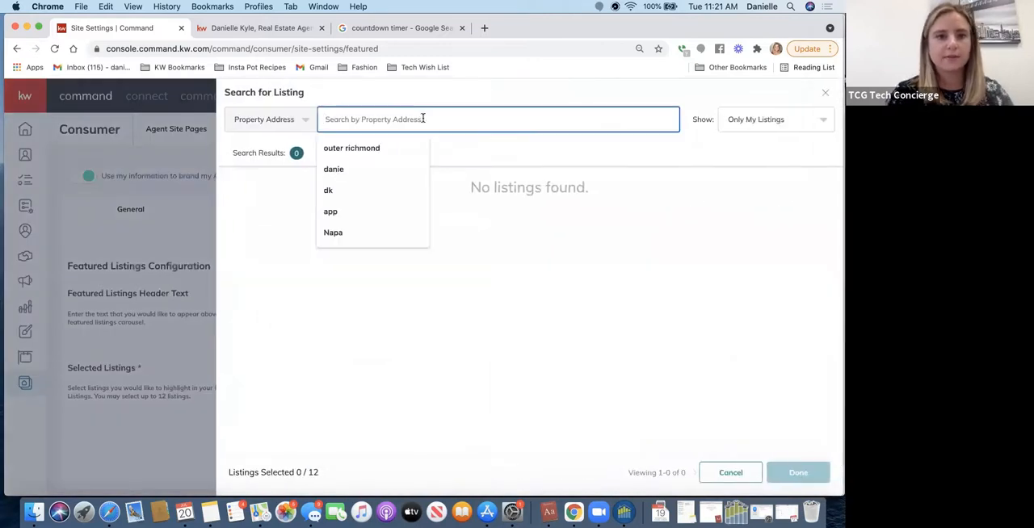
left_click(298, 129)
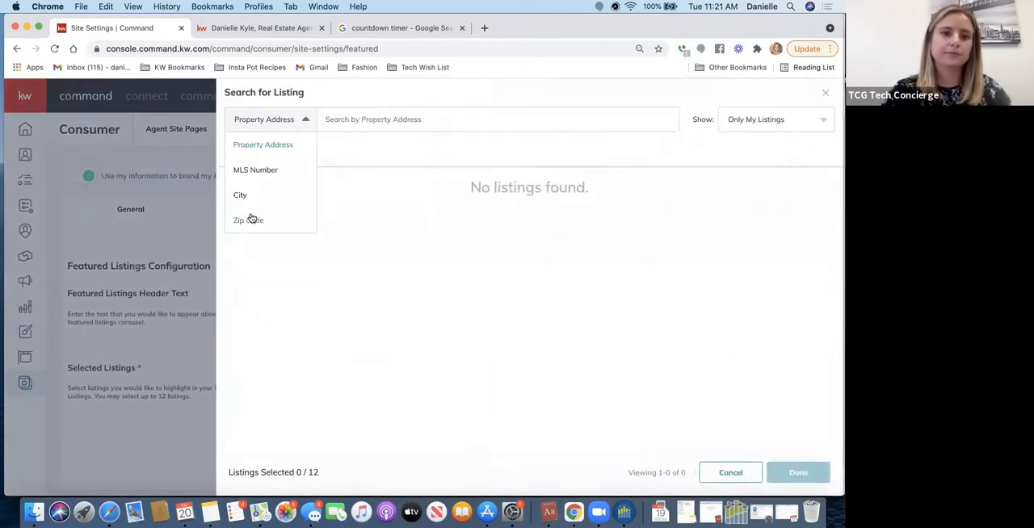
left_click(765, 119)
left_click(743, 143)
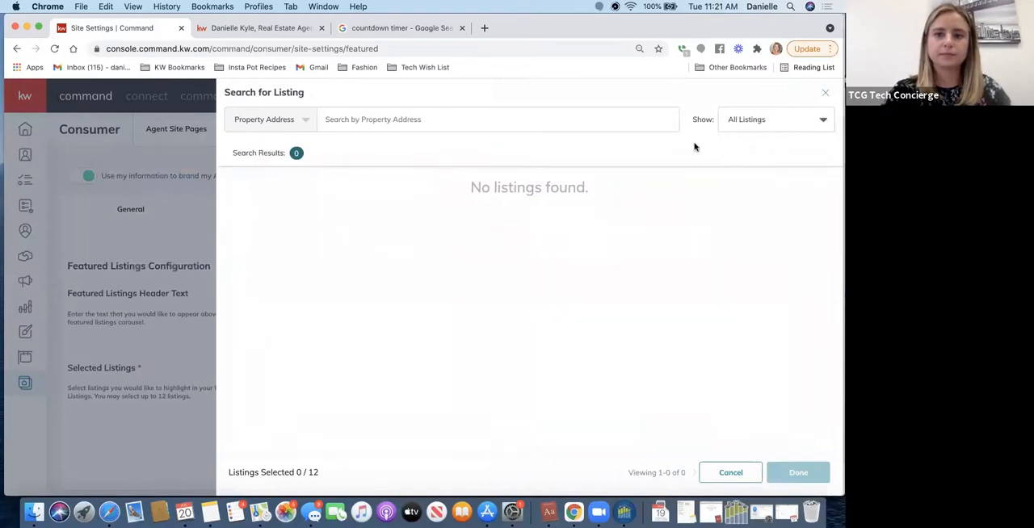
left_click(259, 118)
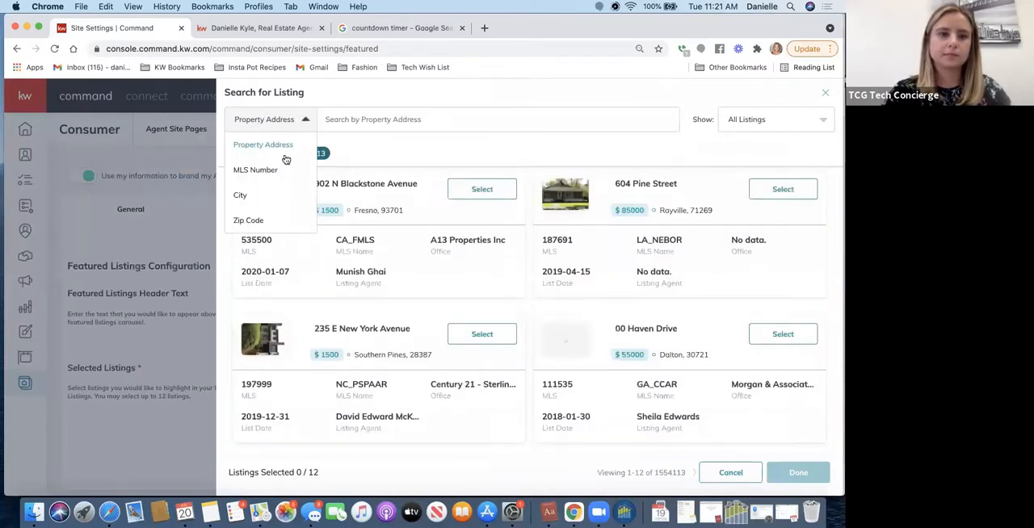
left_click(239, 197)
left_click(335, 112)
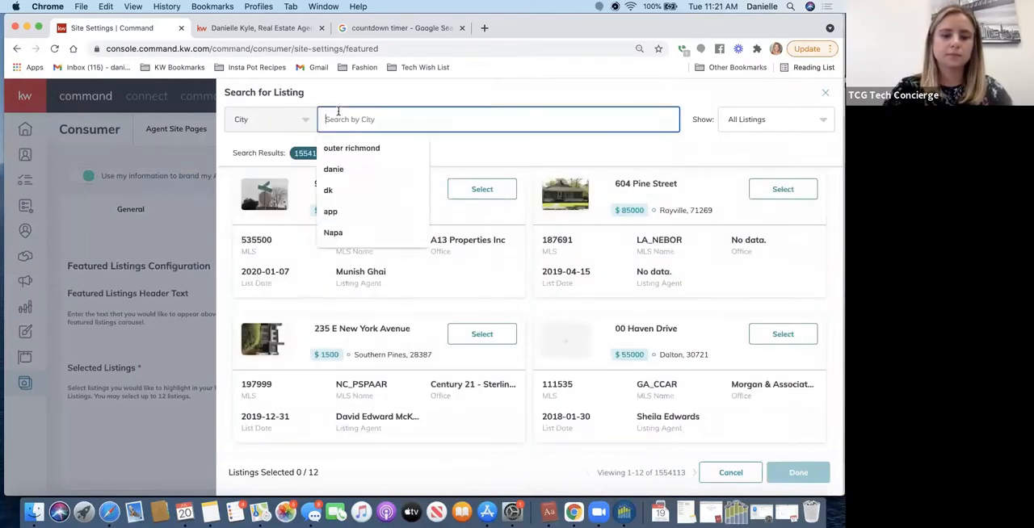
type("san francis")
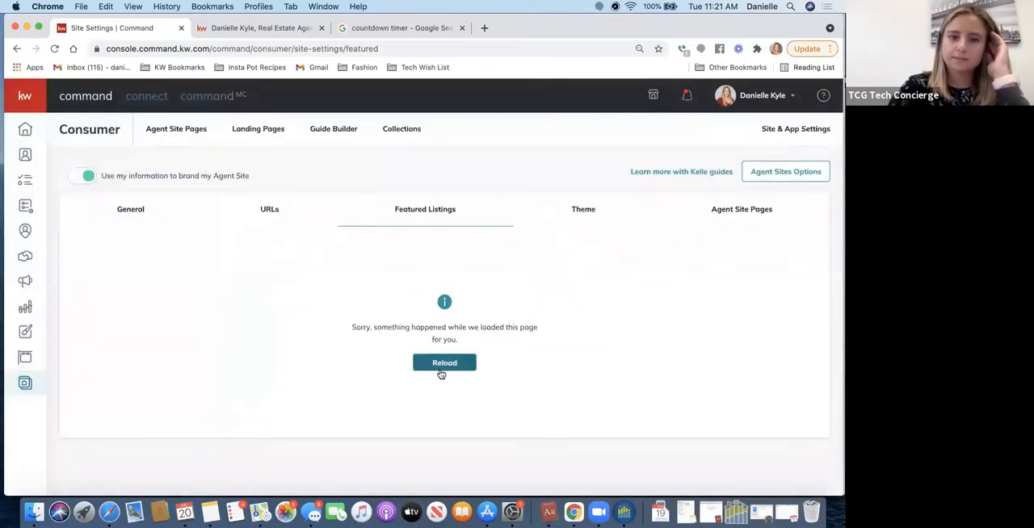
- Reload the Featured Listings settings and remove the San Diego listing from the selected listings
left_click(441, 366)
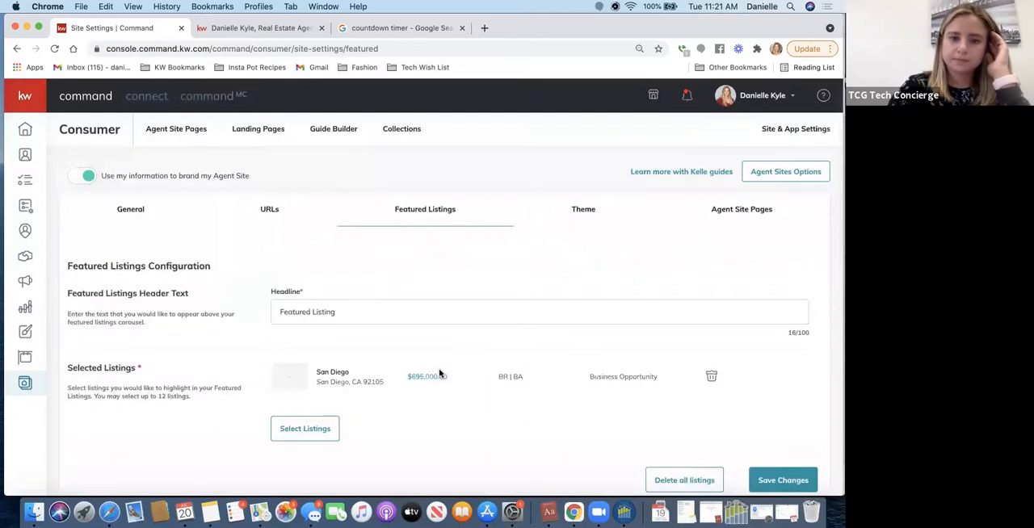
scroll(439, 373, "down", 1)
left_click(711, 342)
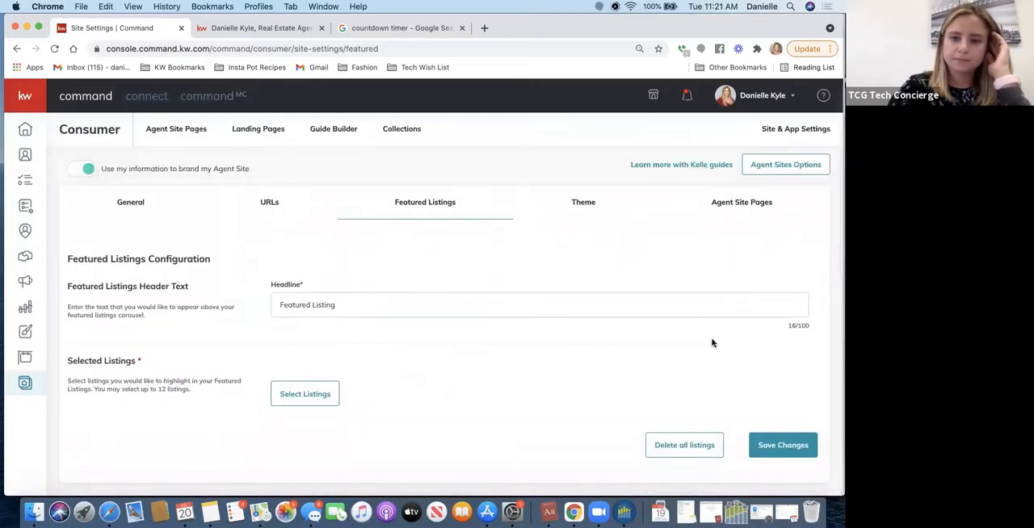
- Open the featured listing search, show All Listings, and try to search by City for "san fra"
left_click(315, 393)
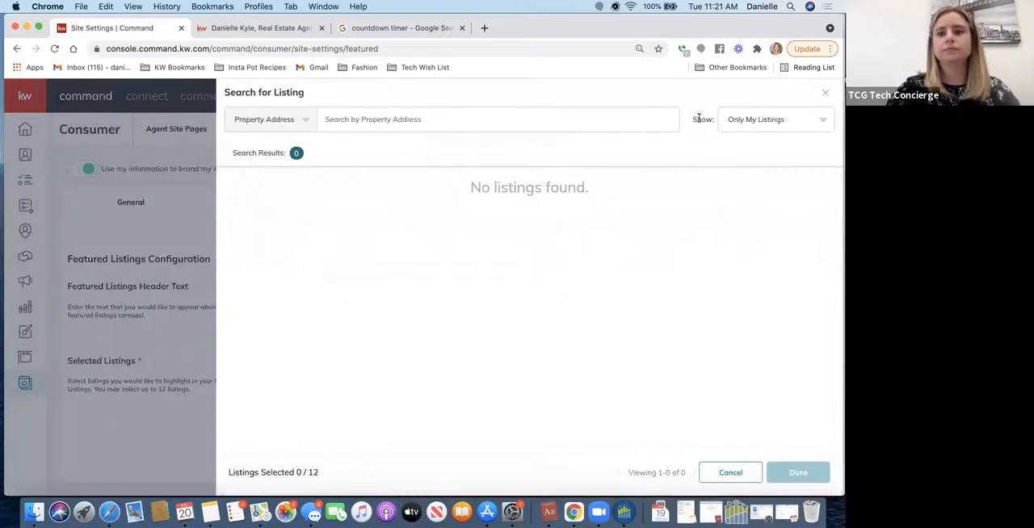
left_click(762, 119)
left_click(735, 145)
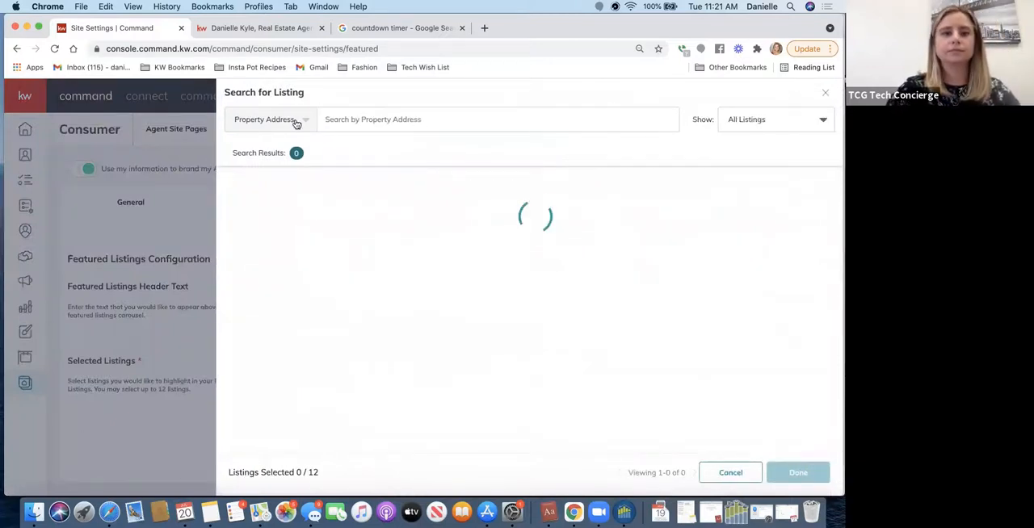
left_click(297, 123)
left_click(239, 193)
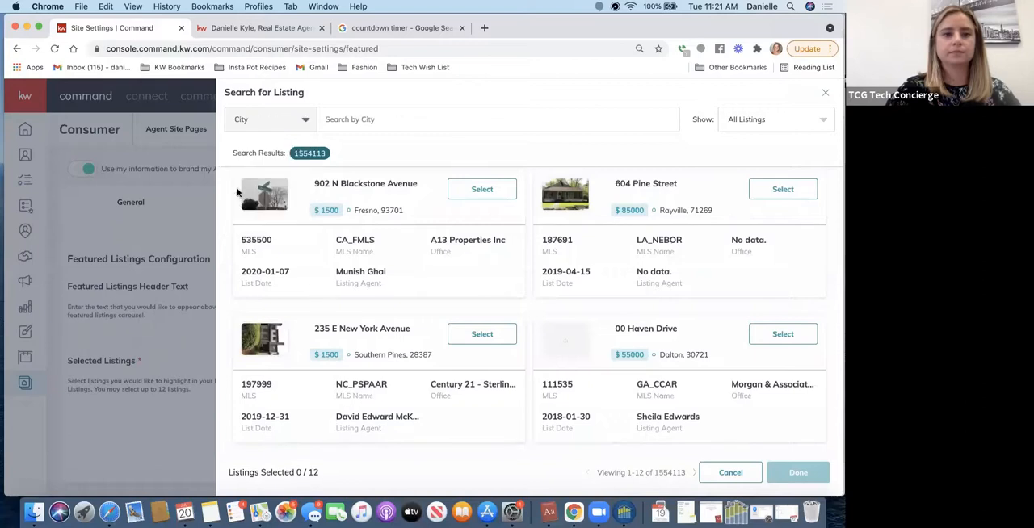
left_click(371, 115)
type("san fra")
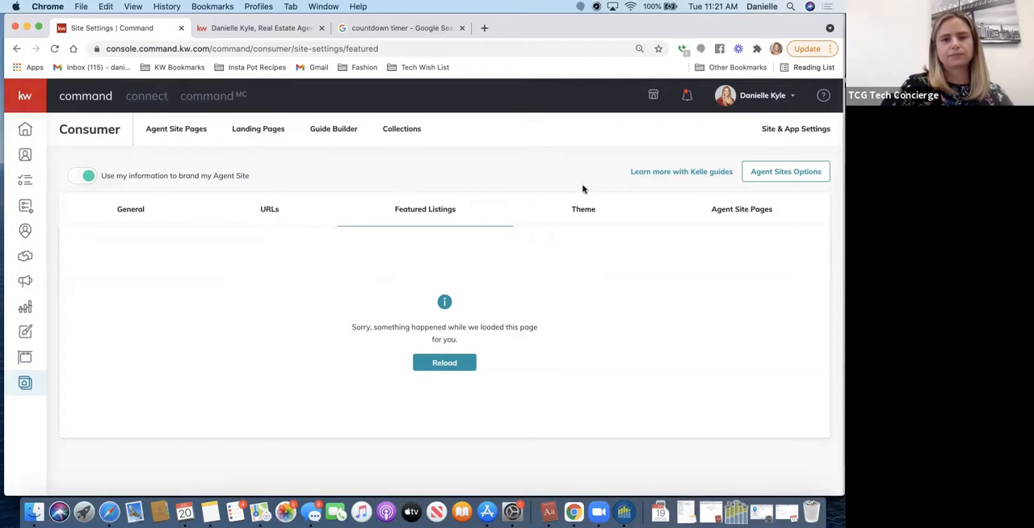
- Open the Theme settings, reload the page, and review the KW Red and KW Dark color themes
left_click(577, 216)
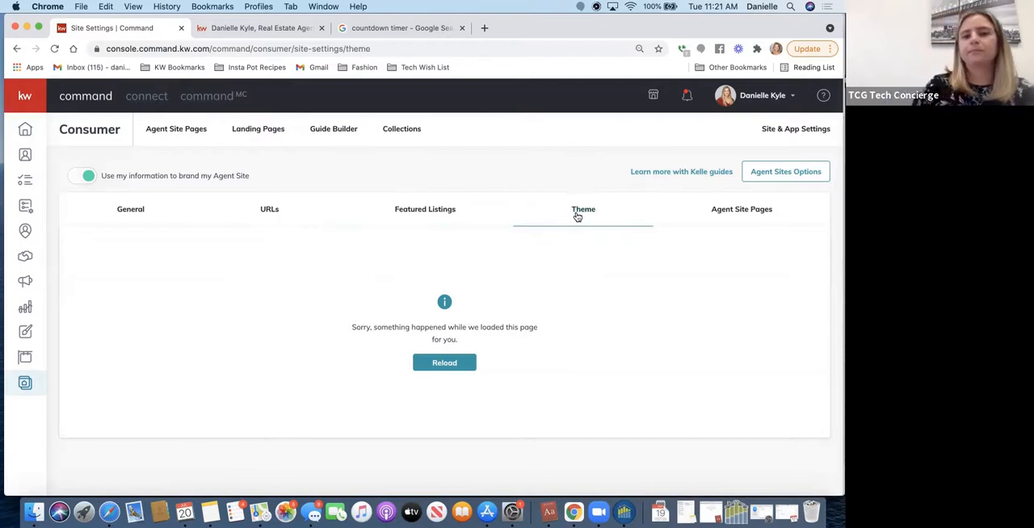
left_click(54, 49)
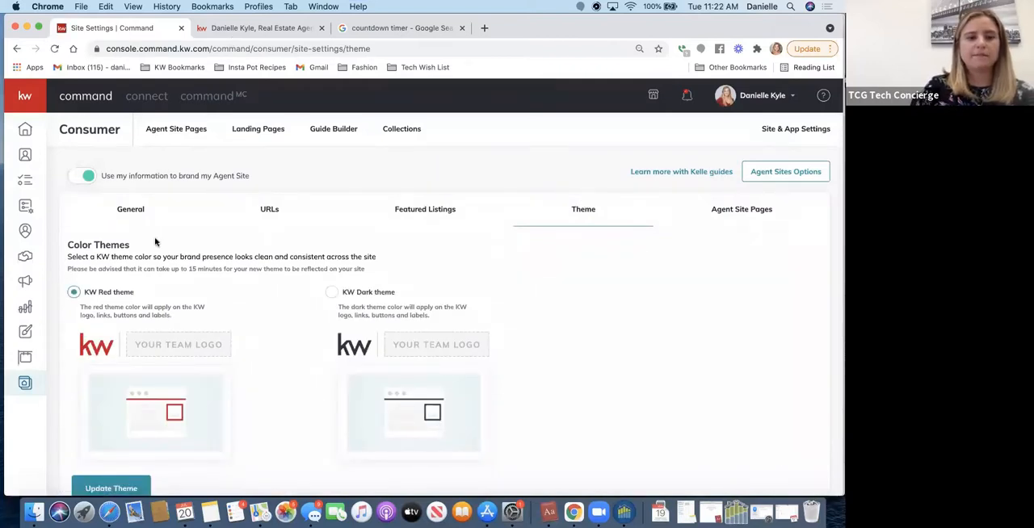
scroll(156, 242, "down", 1)
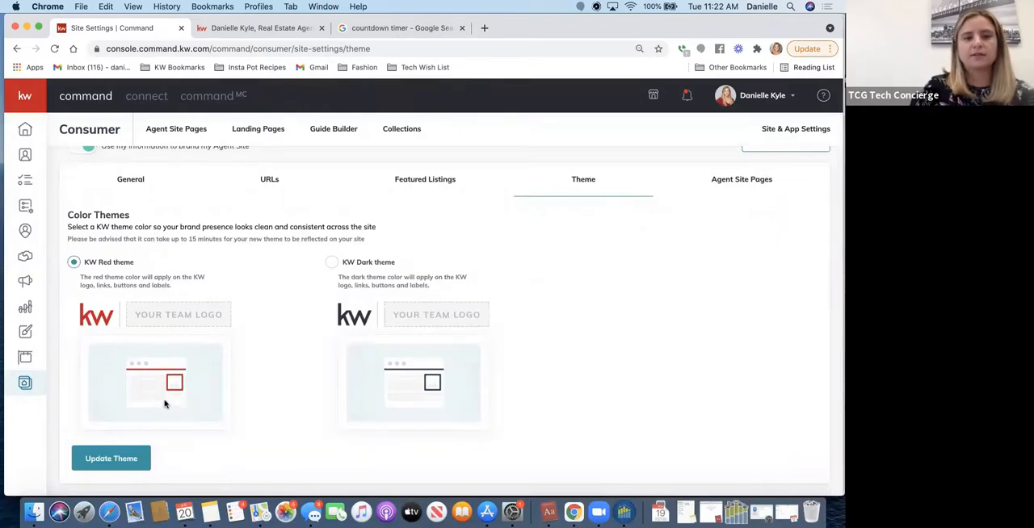
- Switch to the live agent site, open its home page, and look over the home search, contact form and footer
left_click(224, 30)
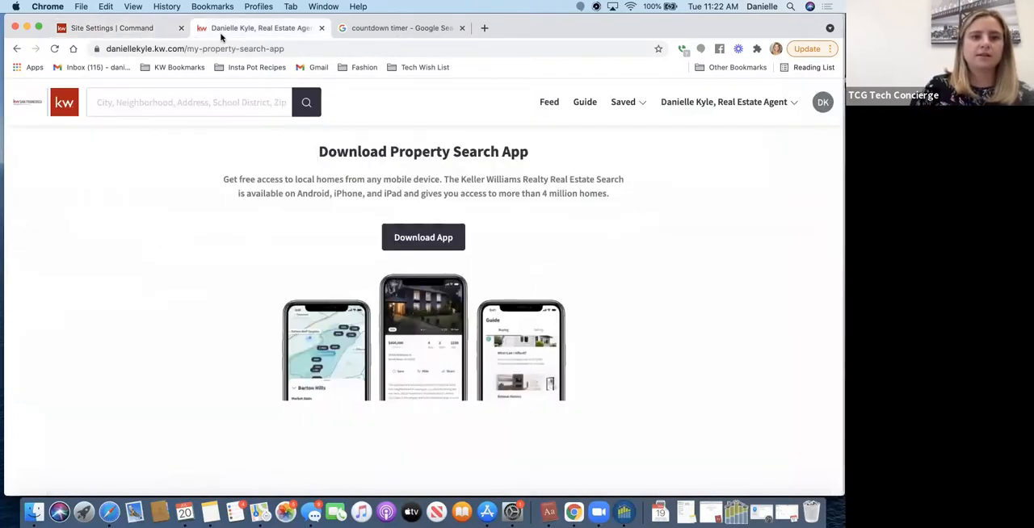
left_click(28, 105)
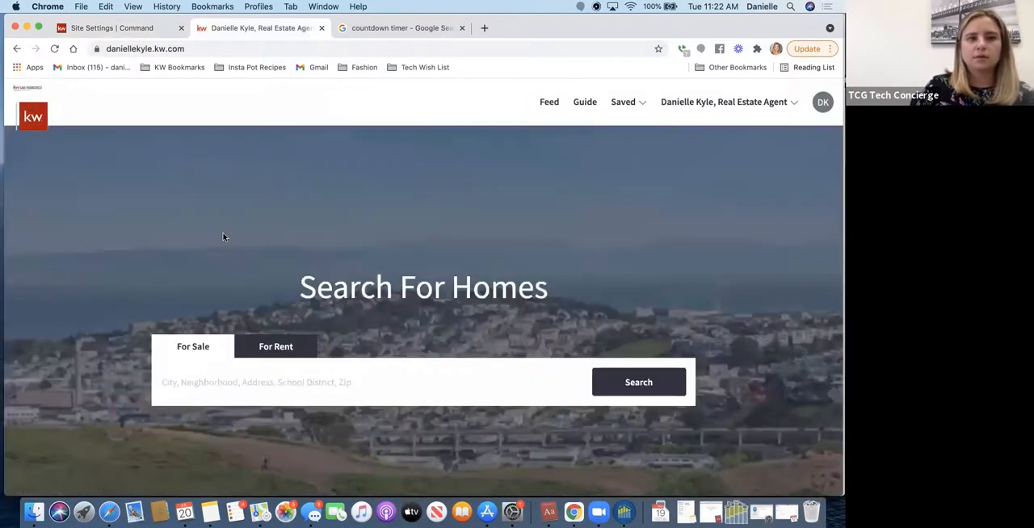
scroll(224, 237, "down", 5)
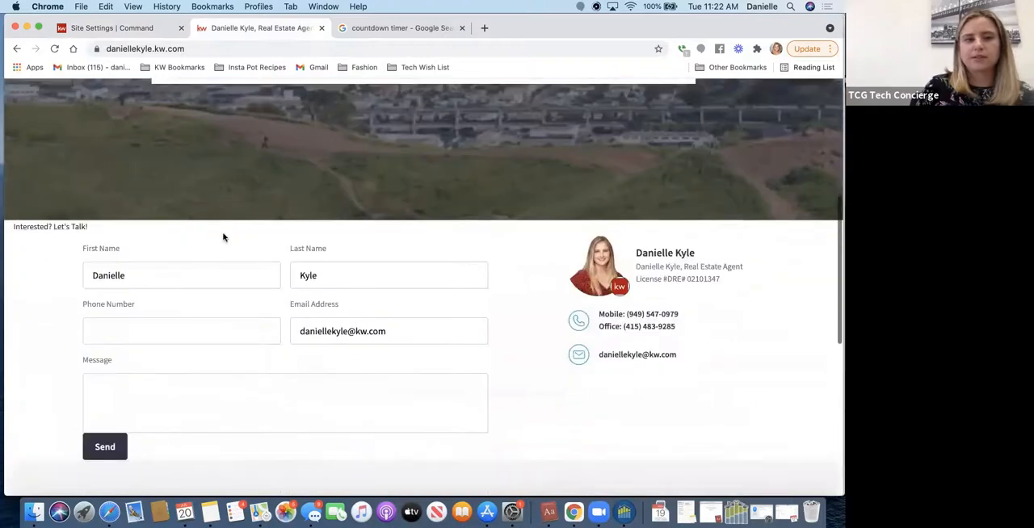
scroll(223, 234, "up", 2)
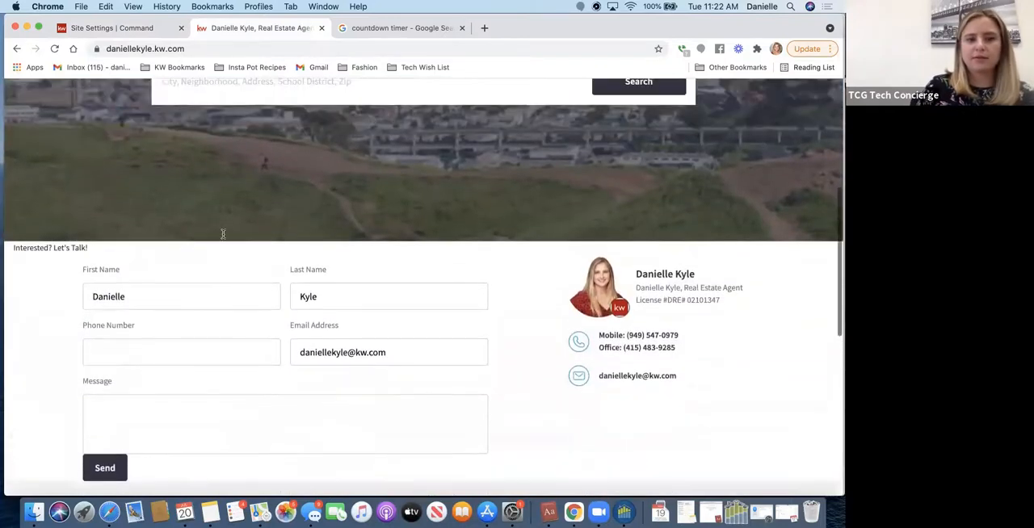
scroll(223, 234, "down", 3)
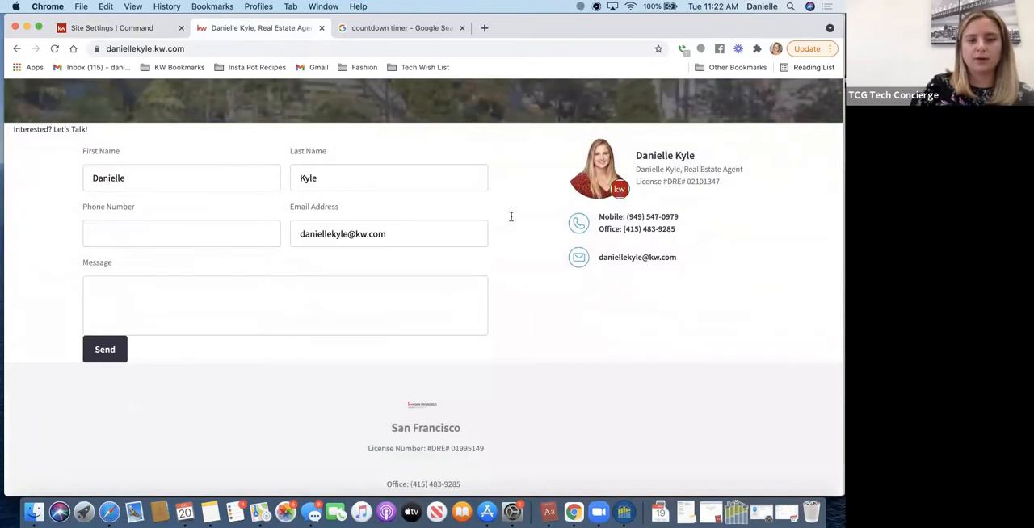
scroll(320, 293, "up", 10)
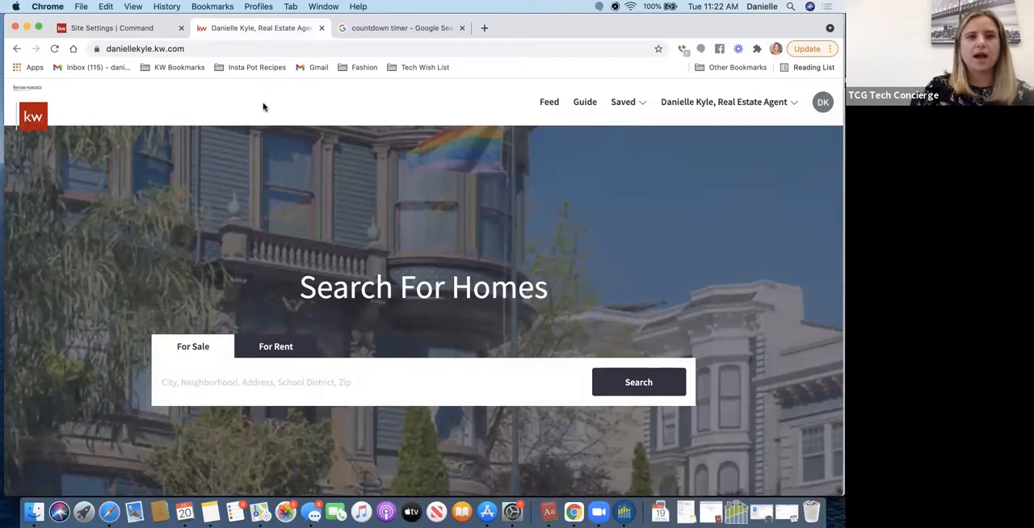
- Return to the site settings and review the agent site's navigation pages and the option for adding a page
left_click(119, 28)
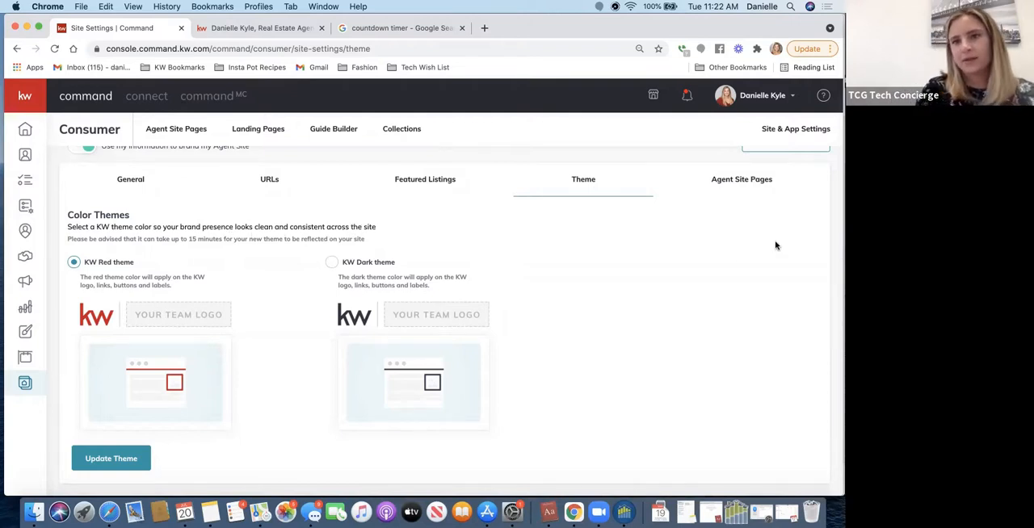
left_click(755, 184)
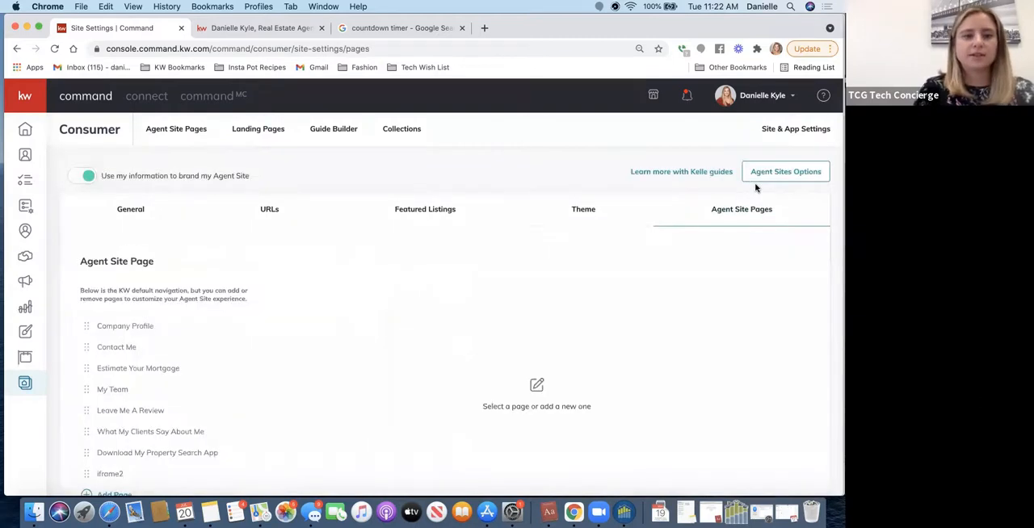
scroll(159, 392, "down", 2)
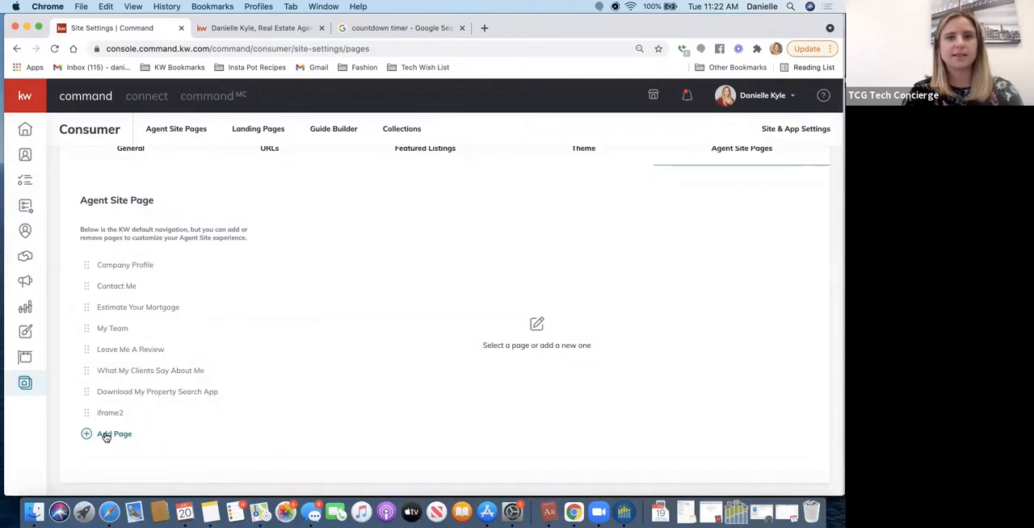
- Create a new sub-page on the agent site from the Agent Site Pages list and name it App2
left_click(162, 131)
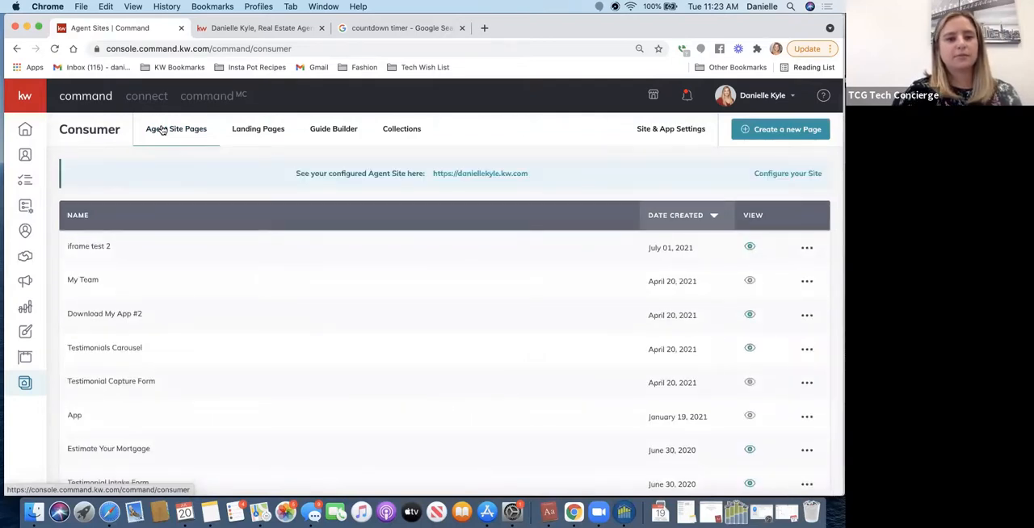
scroll(336, 320, "down", 3)
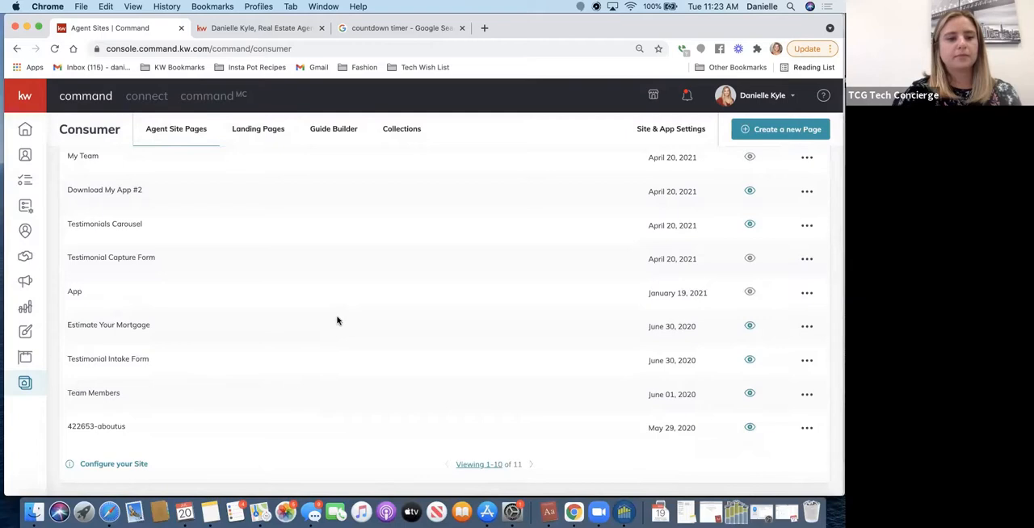
left_click(775, 132)
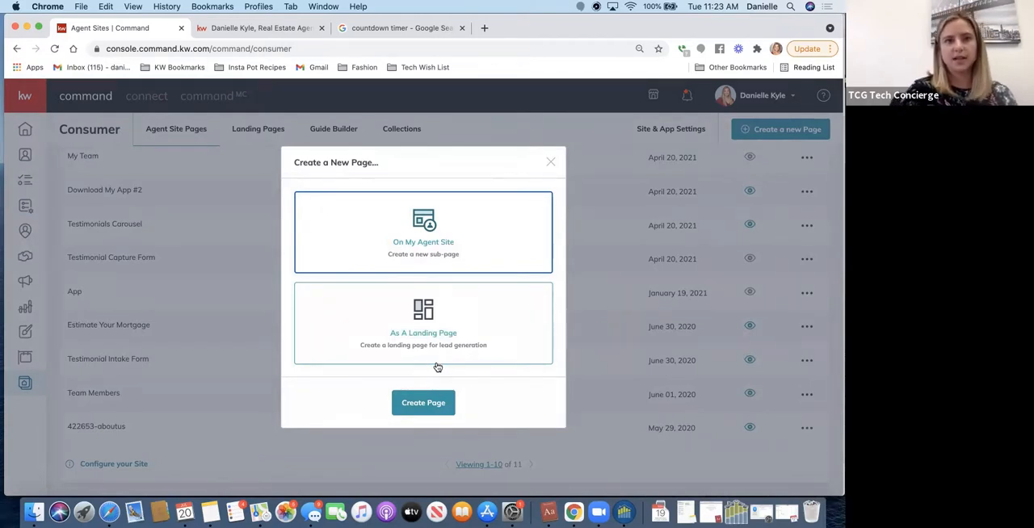
left_click(424, 403)
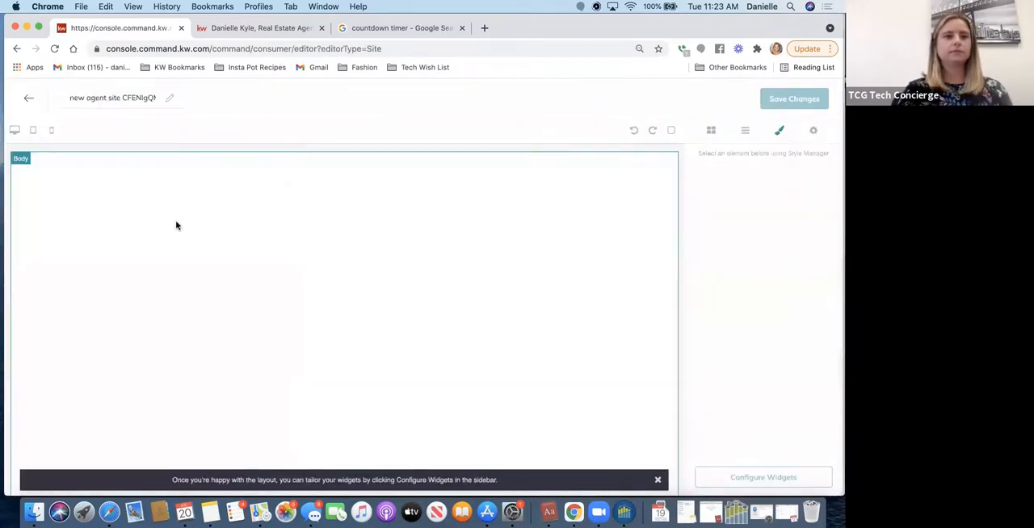
triple_click(138, 97)
type("App2")
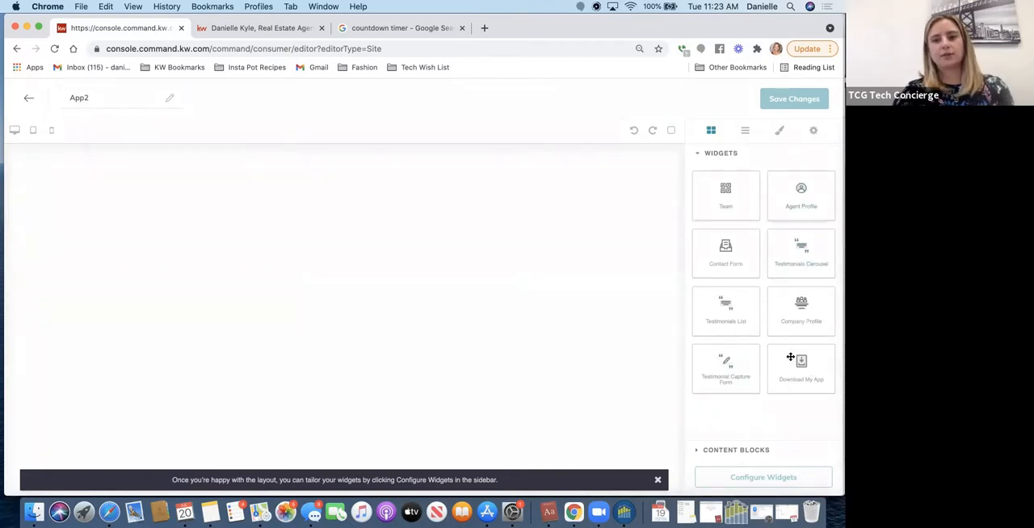
left_click_drag(780, 218, 774, 257)
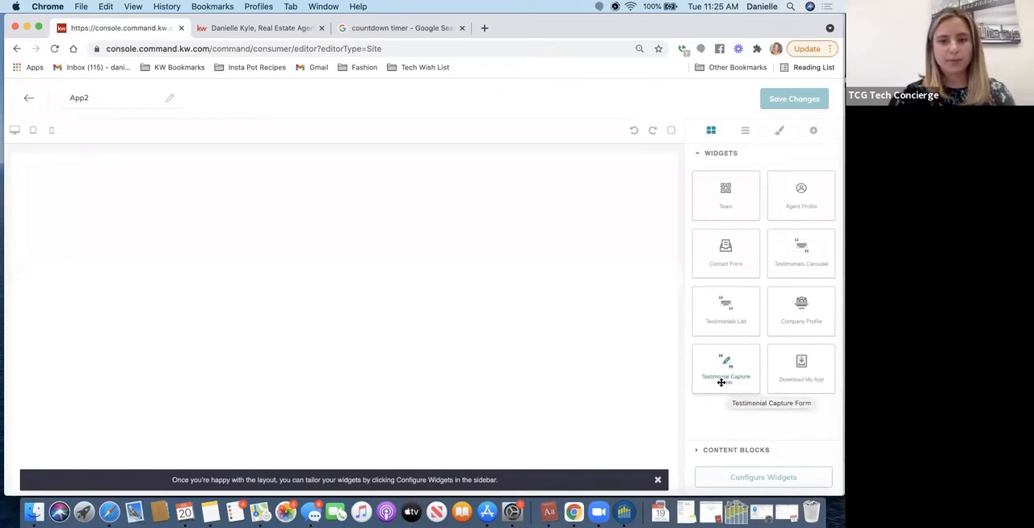
- Open the Leave Me A Review page on the live agent site and look through its testimonial form
left_click(230, 27)
left_click(728, 104)
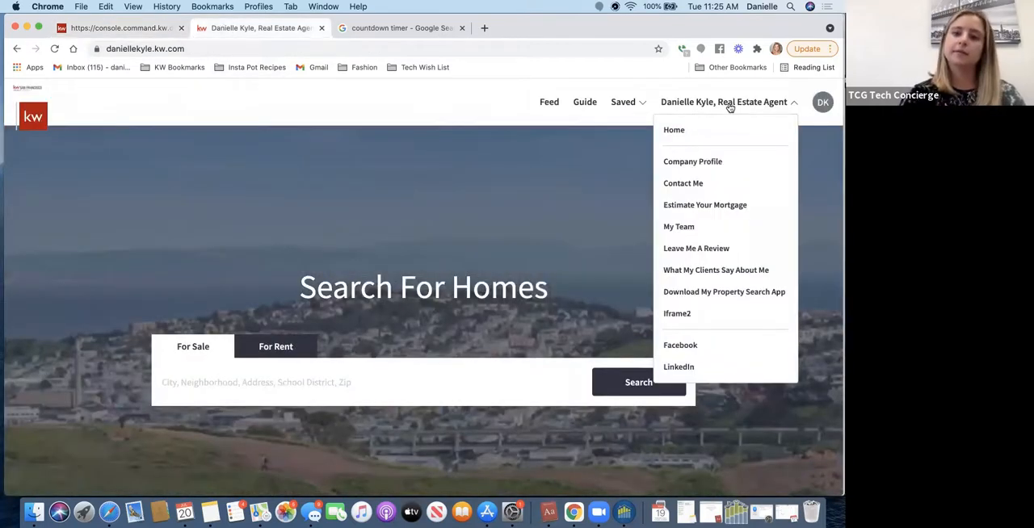
left_click(691, 250)
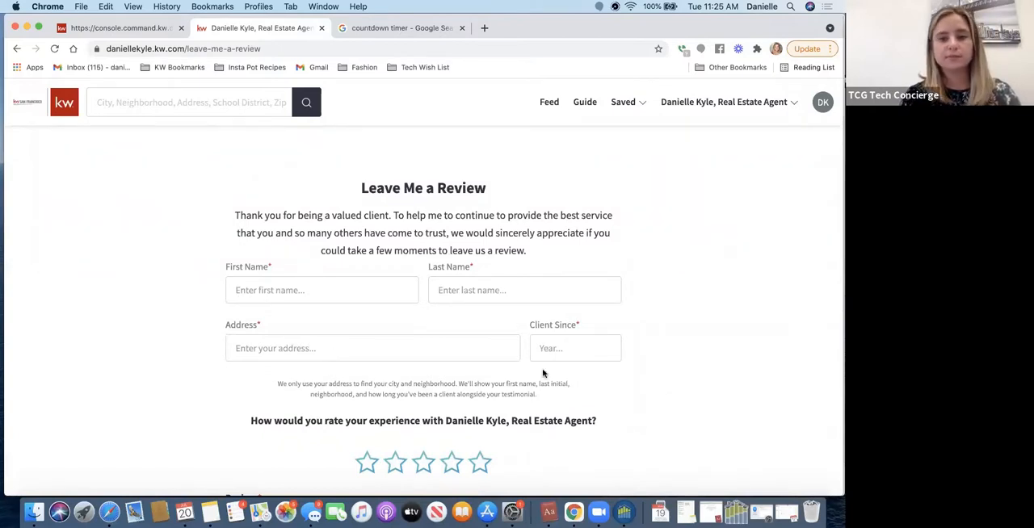
scroll(546, 363, "down", 5)
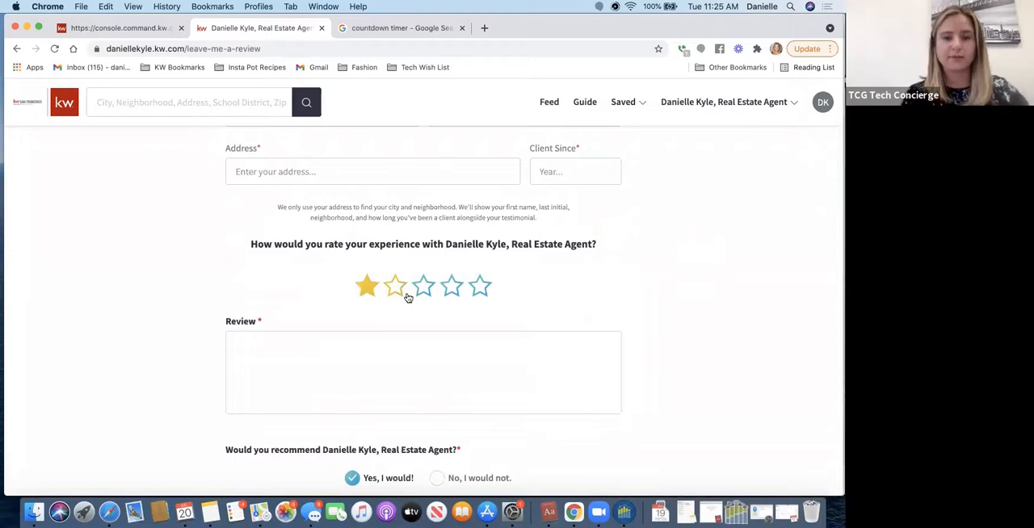
- Return to the App2 page editor and add a Download My App widget with an Agent Profile widget below it
left_click(121, 29)
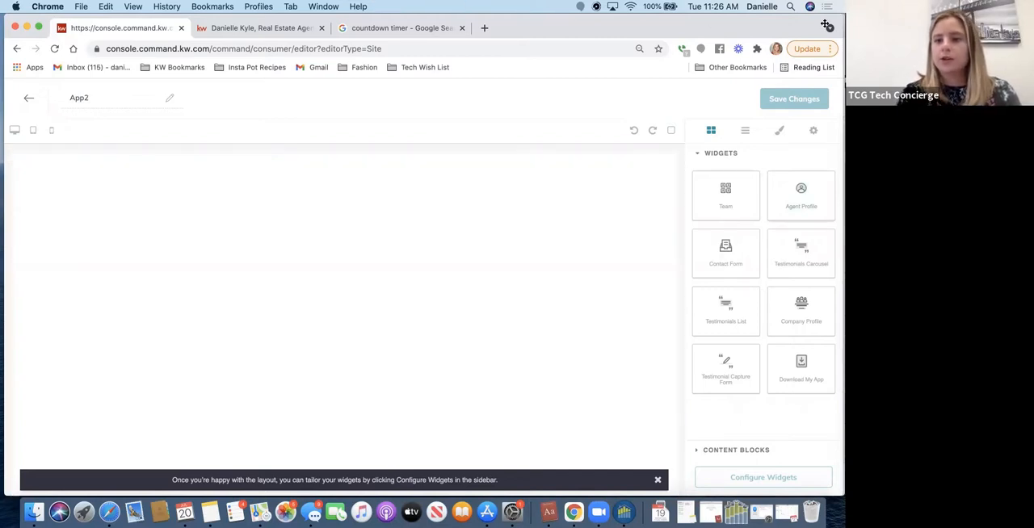
left_click_drag(798, 375, 347, 283)
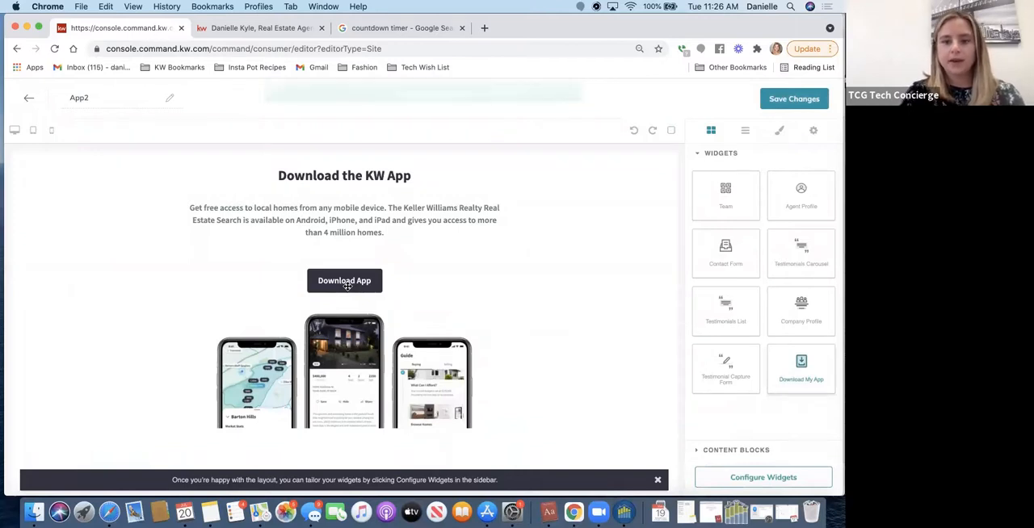
left_click_drag(806, 205, 458, 444)
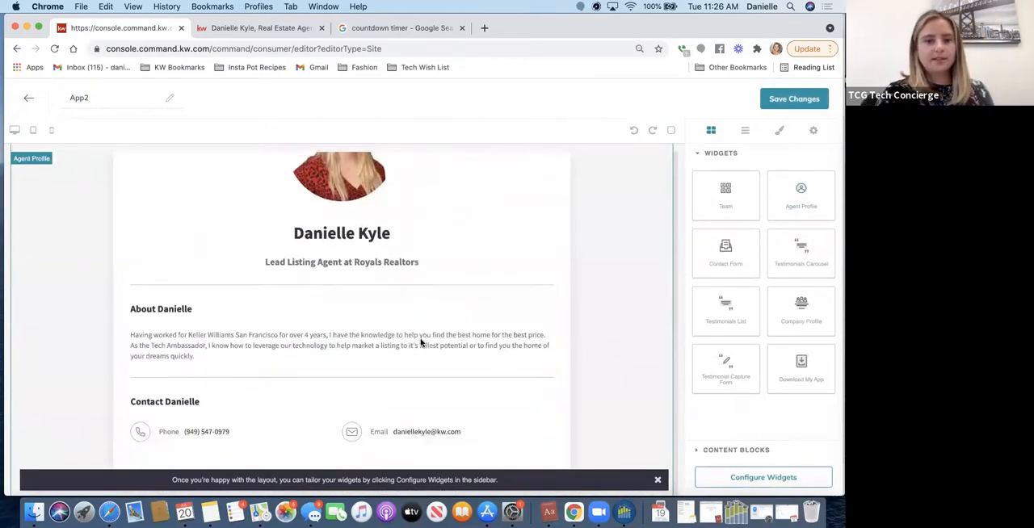
scroll(420, 342, "up", 5)
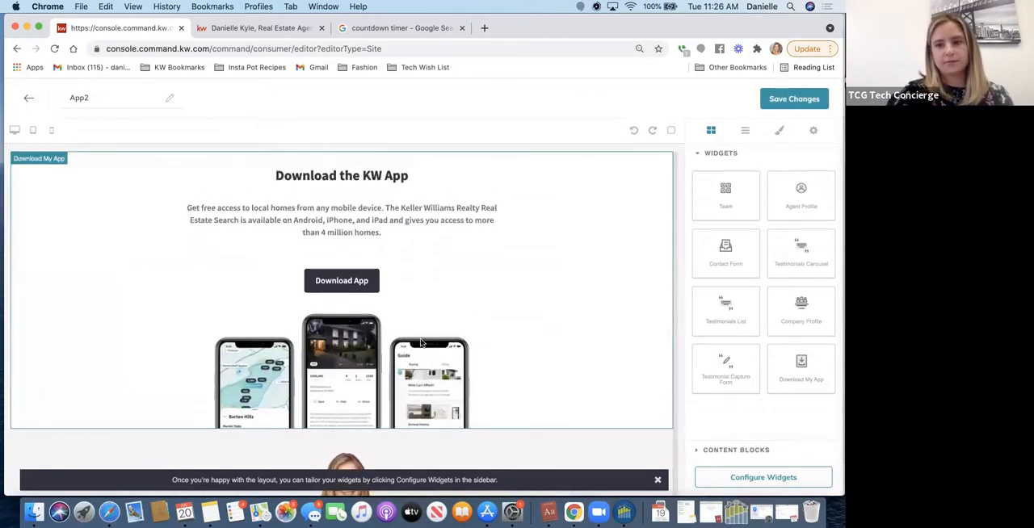
scroll(420, 343, "down", 4)
scroll(420, 343, "up", 5)
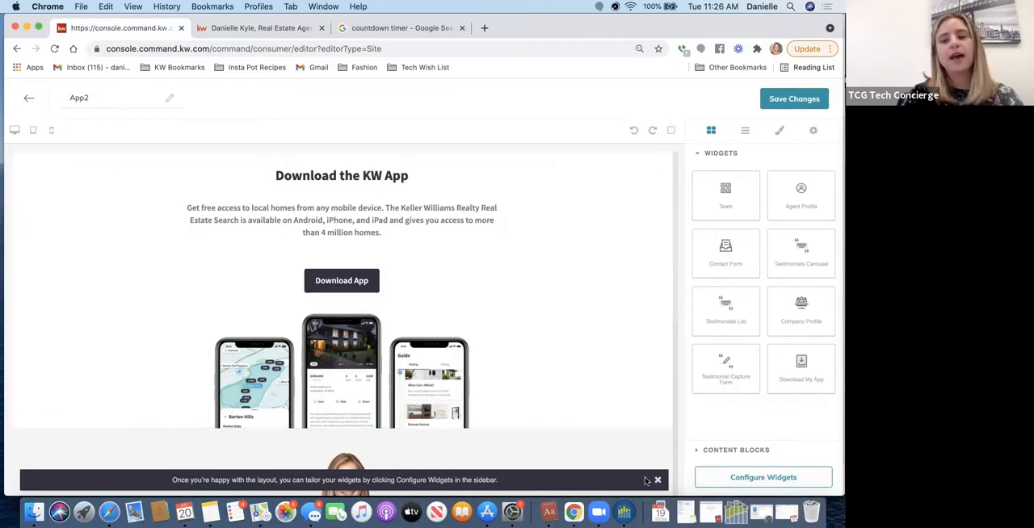
- Open the Download My App widget's configuration and save and apply it with its existing headline, subtext, button text and redirect URL
left_click(771, 481)
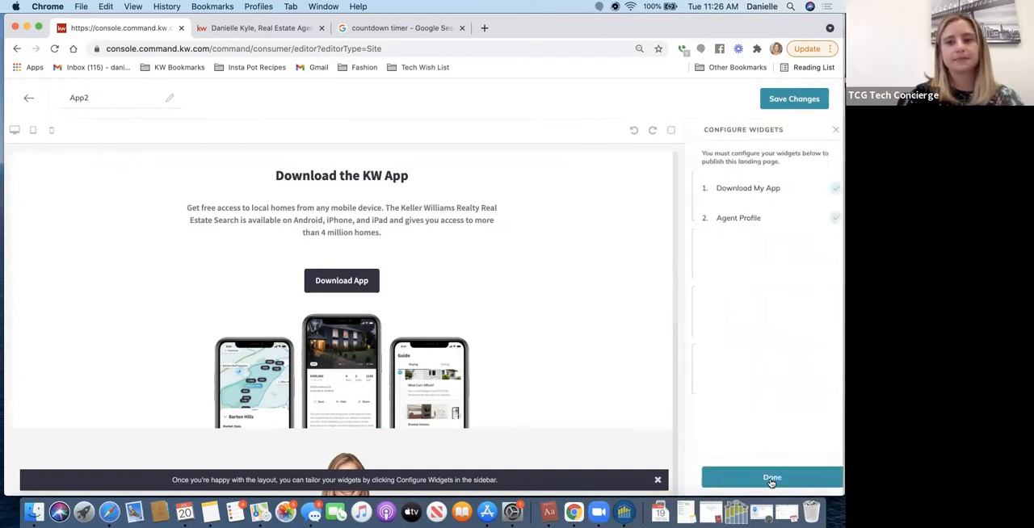
left_click(753, 189)
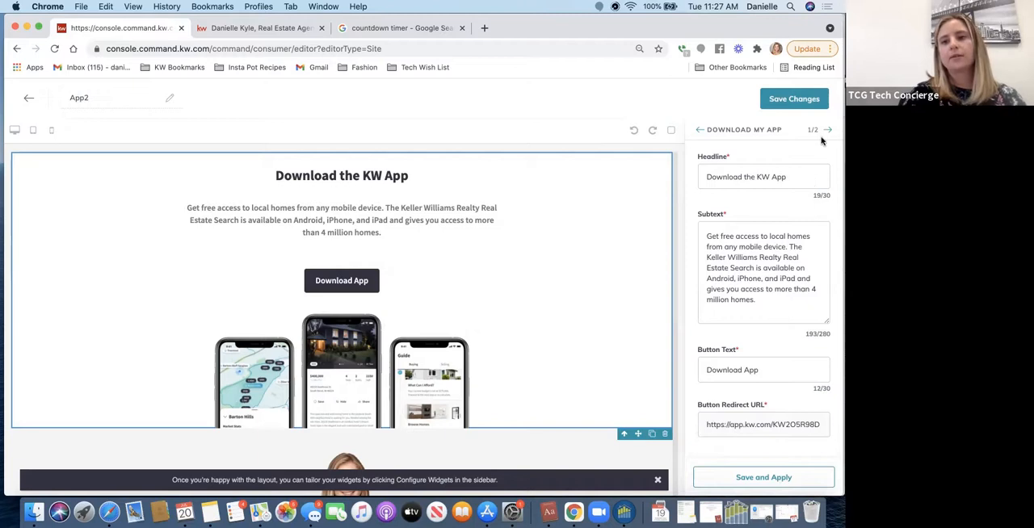
left_click(762, 481)
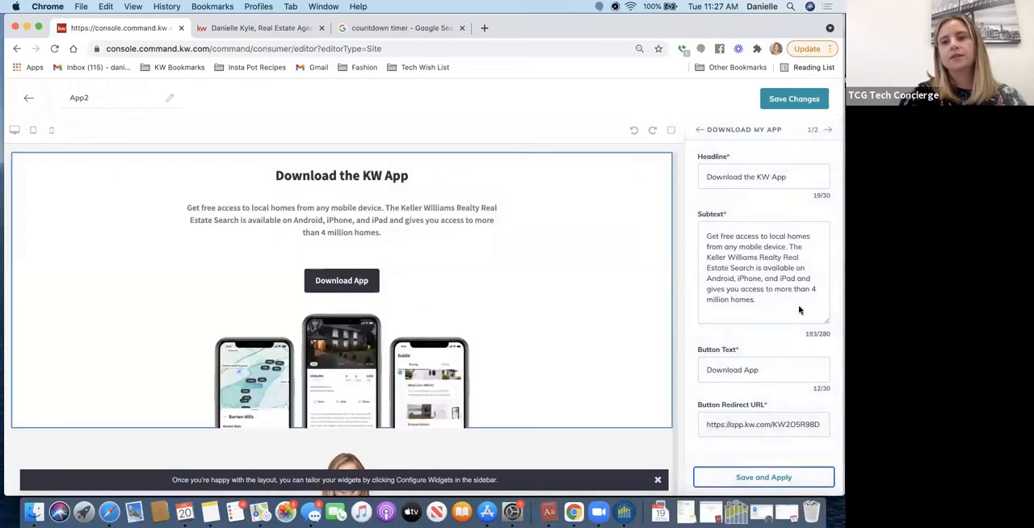
- Set the Agent Profile widget's role and company to "Relator at Keller Williams San Francisco", then save and apply the configuration
left_click(830, 131)
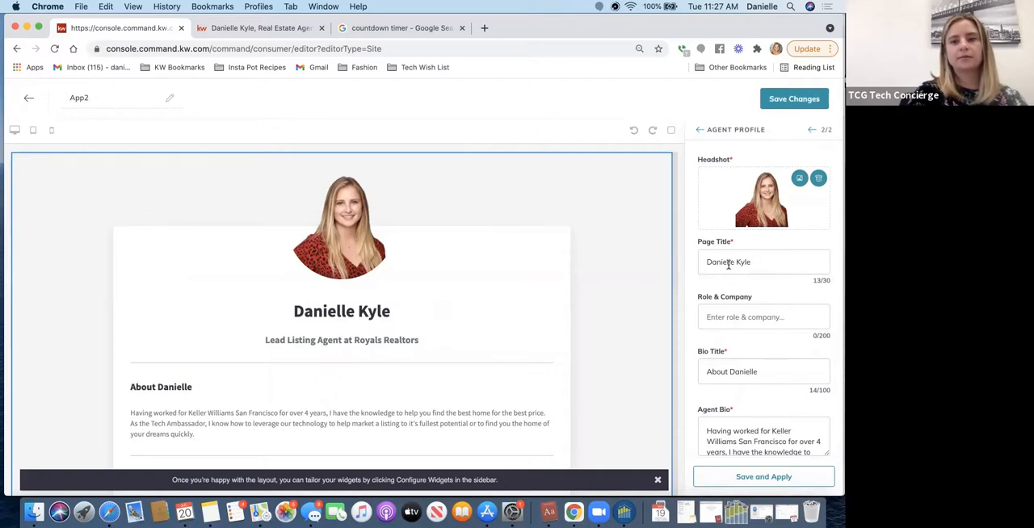
left_click(727, 318)
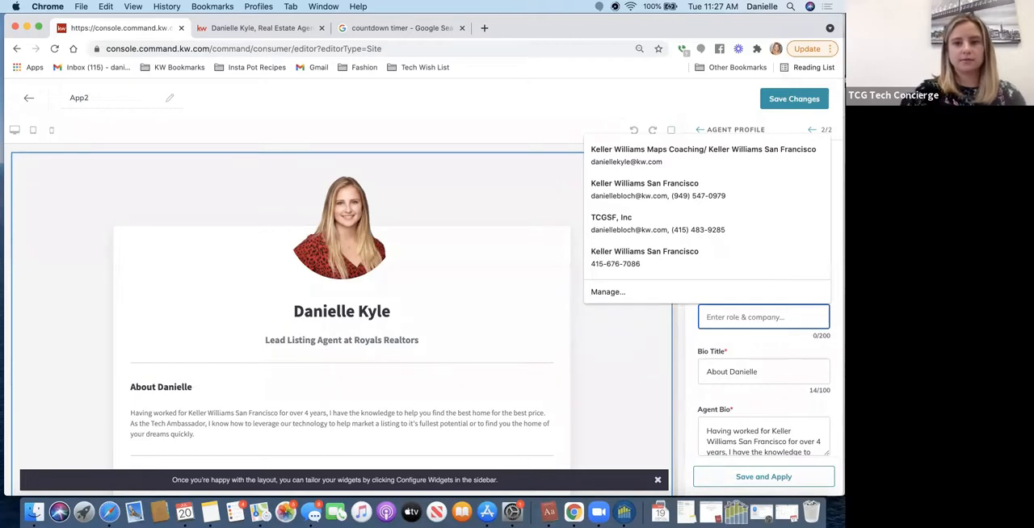
type("Relator at Kel")
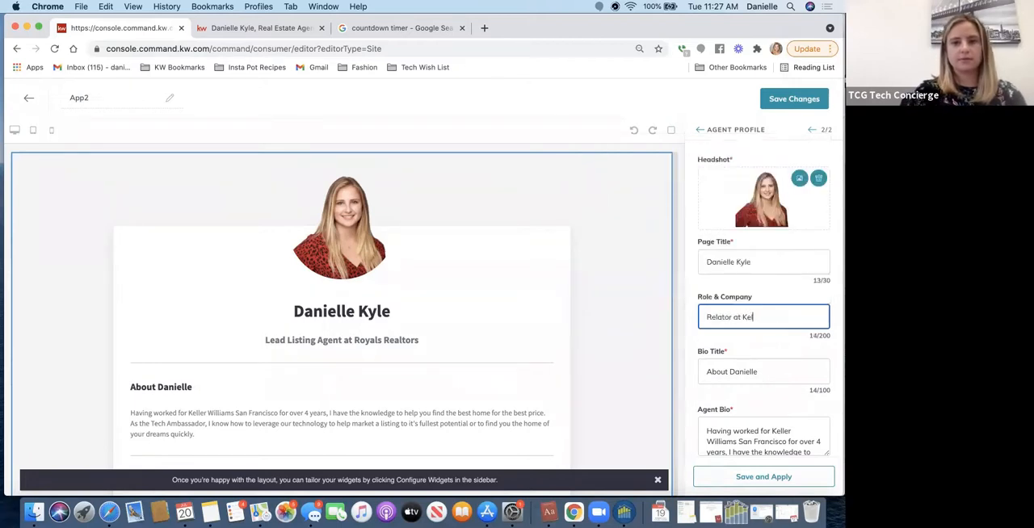
type("ler Williams San Francisco")
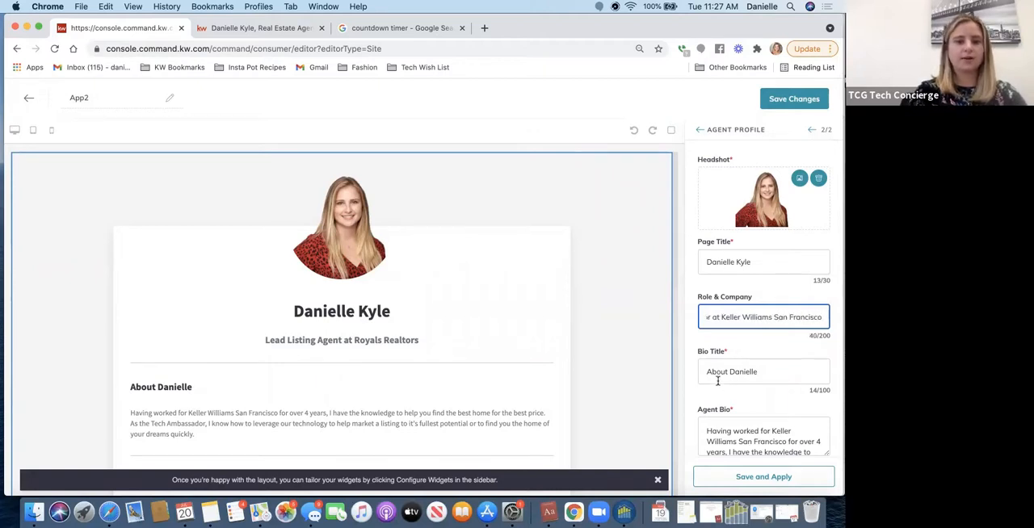
scroll(717, 381, "down", 2)
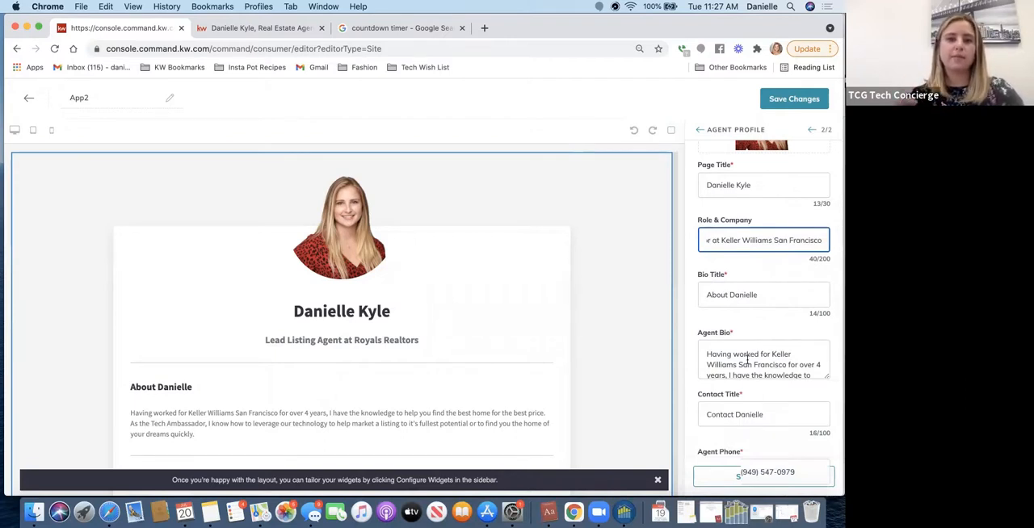
scroll(747, 359, "down", 2)
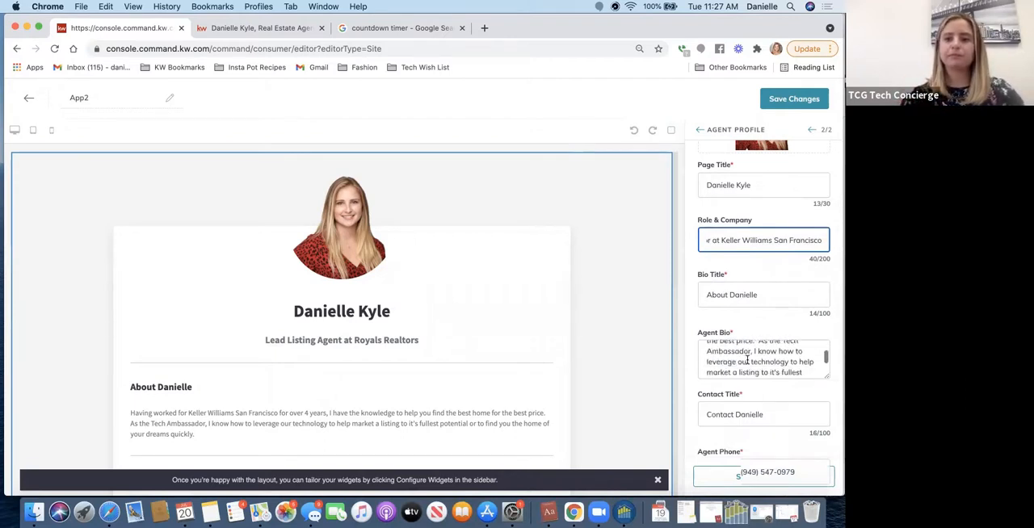
scroll(747, 416, "down", 2)
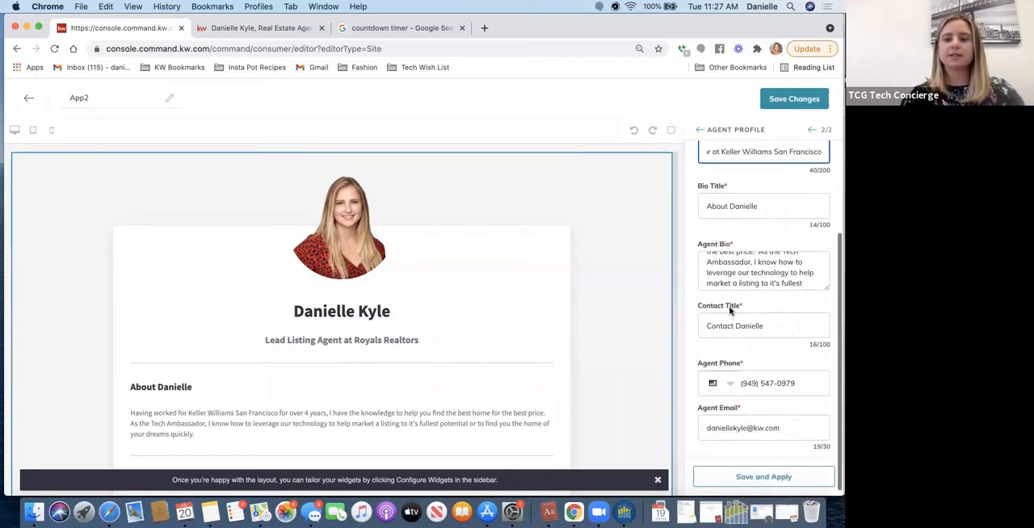
scroll(730, 327, "down", 1)
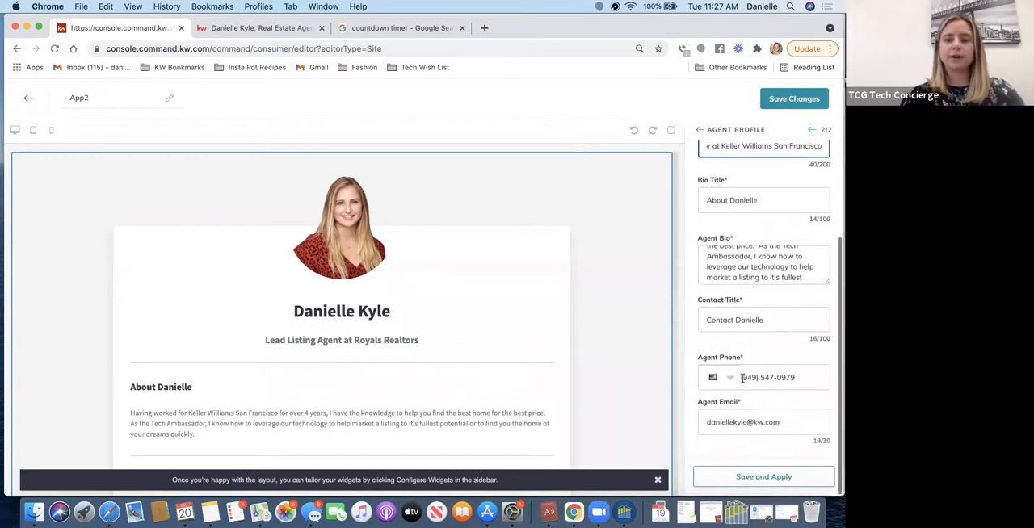
scroll(522, 327, "down", 2)
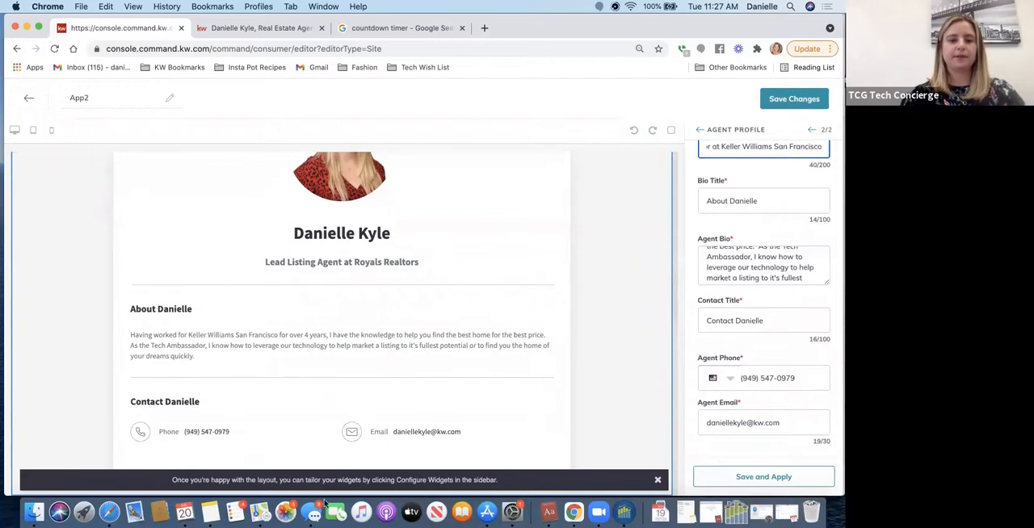
left_click(742, 476)
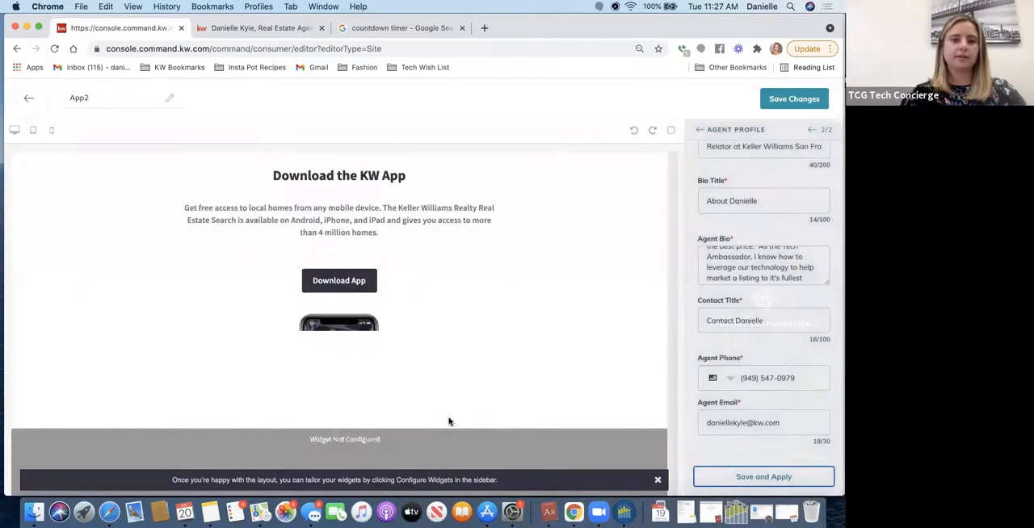
- Check the updated page preview, save the App2 page changes and continue to the site and app settings for publishing
scroll(449, 422, "down", 3)
scroll(449, 421, "down", 1)
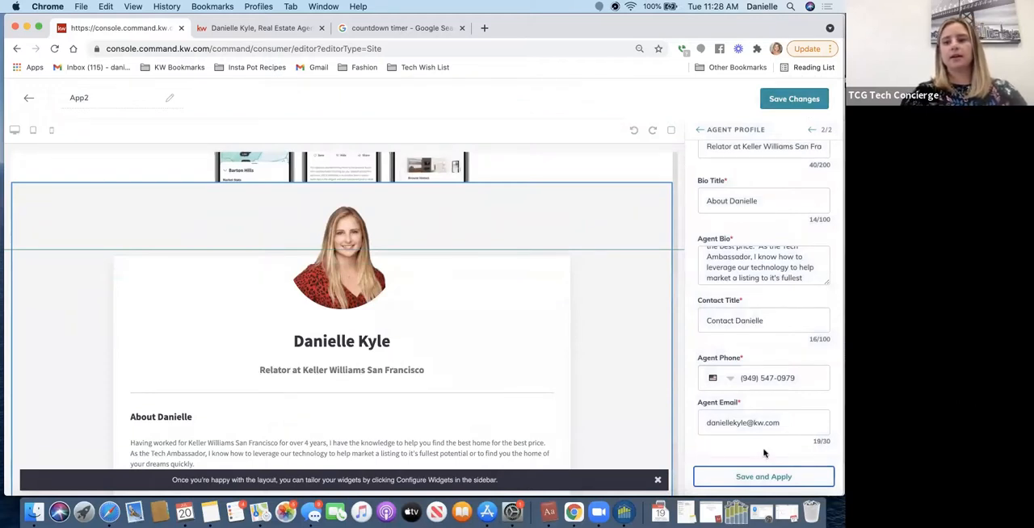
scroll(644, 314, "up", 5)
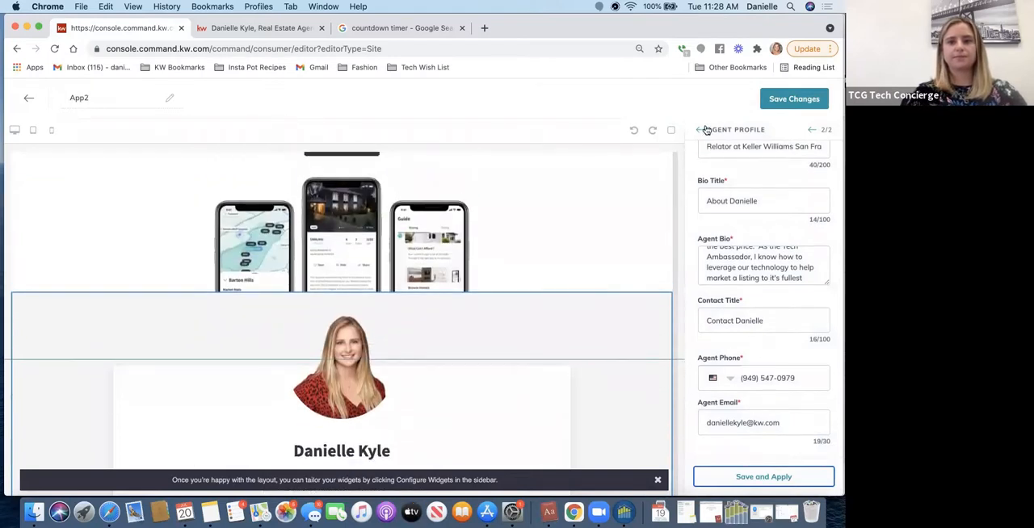
left_click(790, 100)
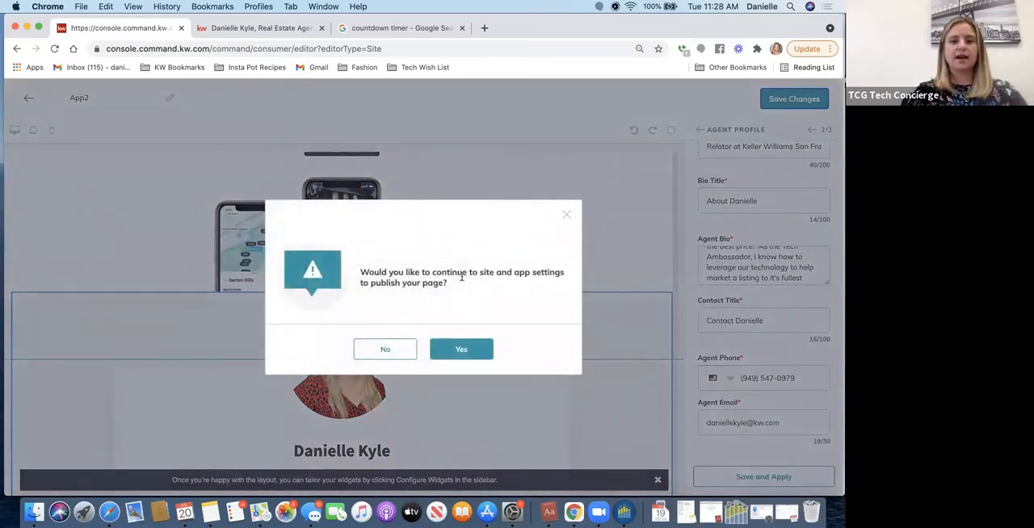
left_click(452, 359)
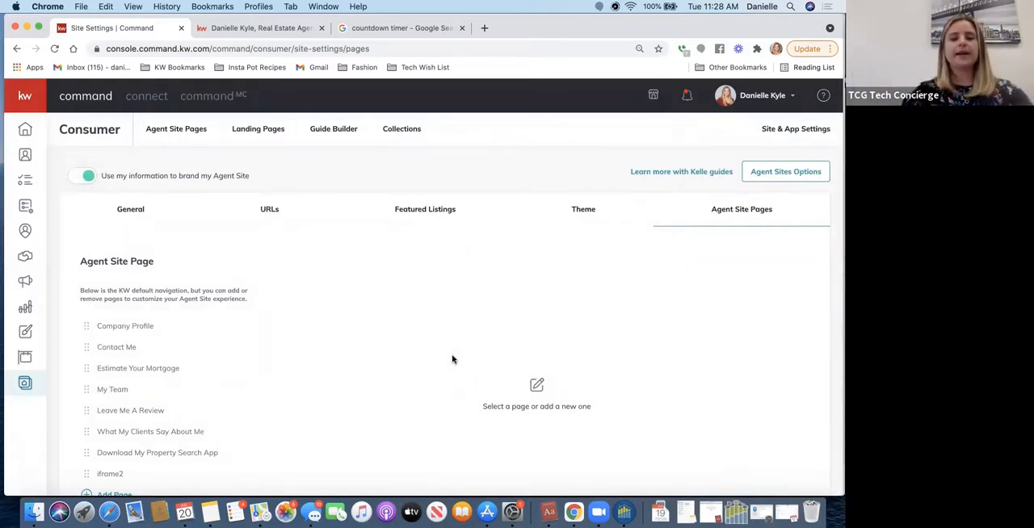
- Add a page to the agent site navigation, using App2 as its source page
scroll(318, 330, "down", 2)
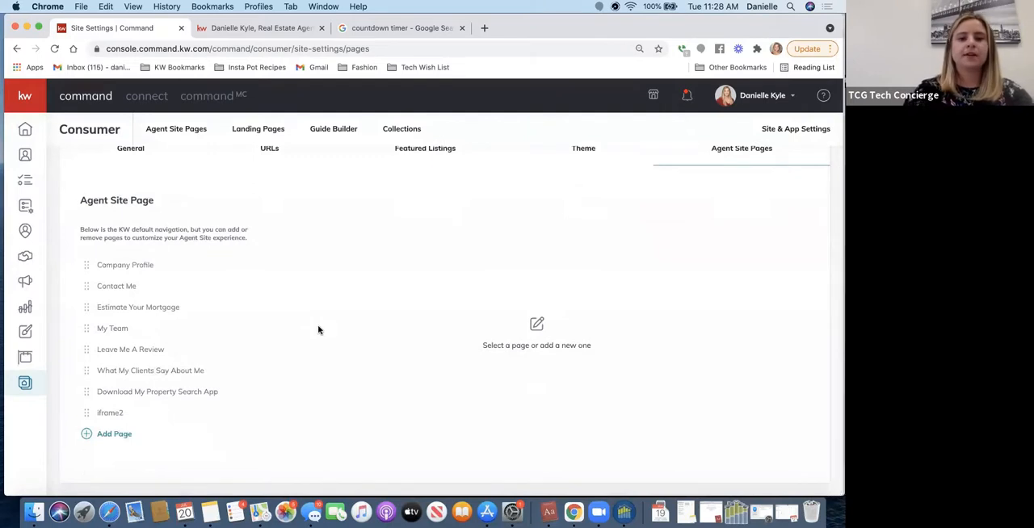
left_click(98, 434)
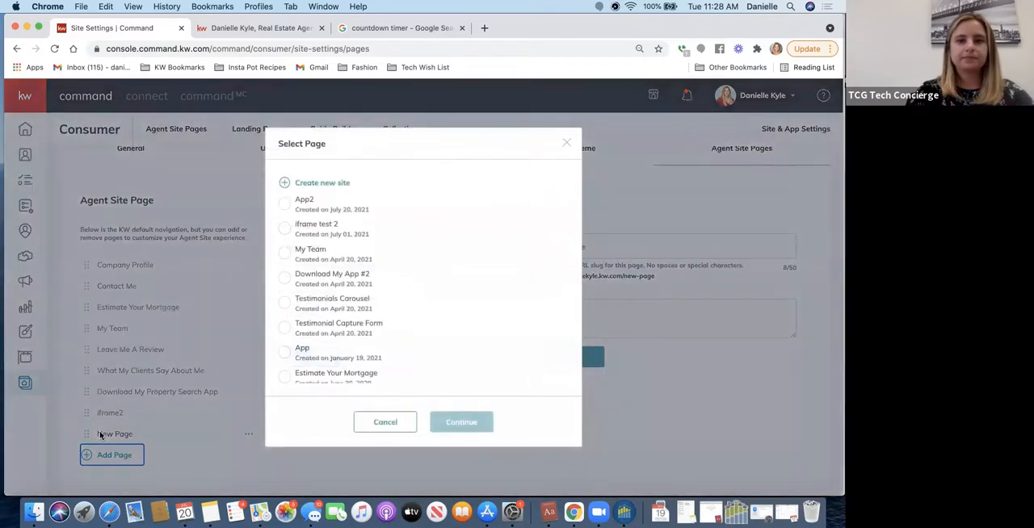
left_click(285, 203)
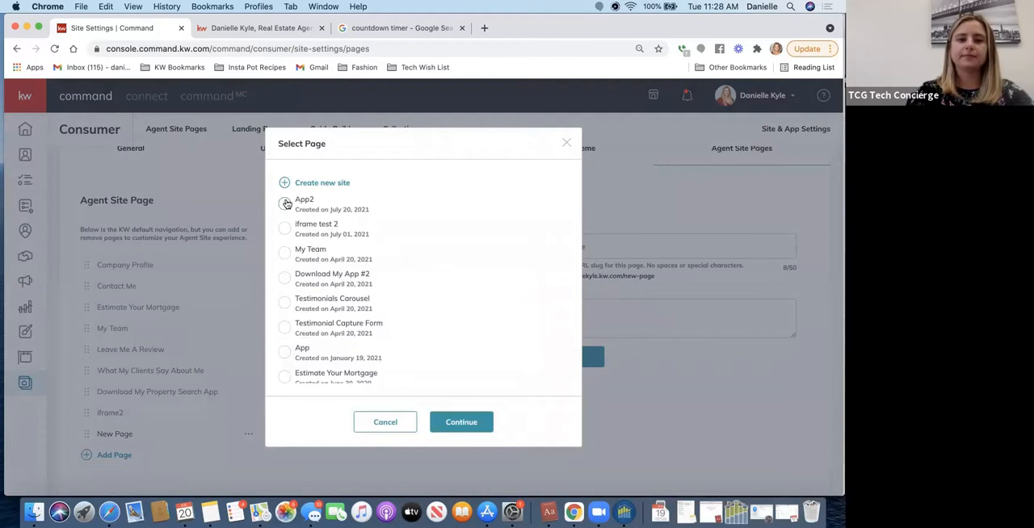
left_click(455, 425)
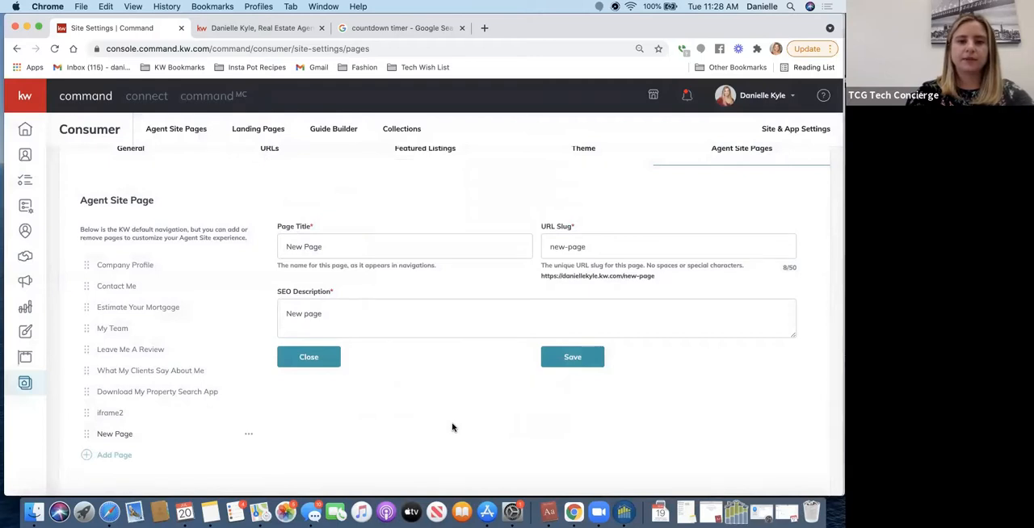
- Title the new navigation page "Download App" and set its URL slug to "download-app"
left_click(327, 247)
key("super+a")
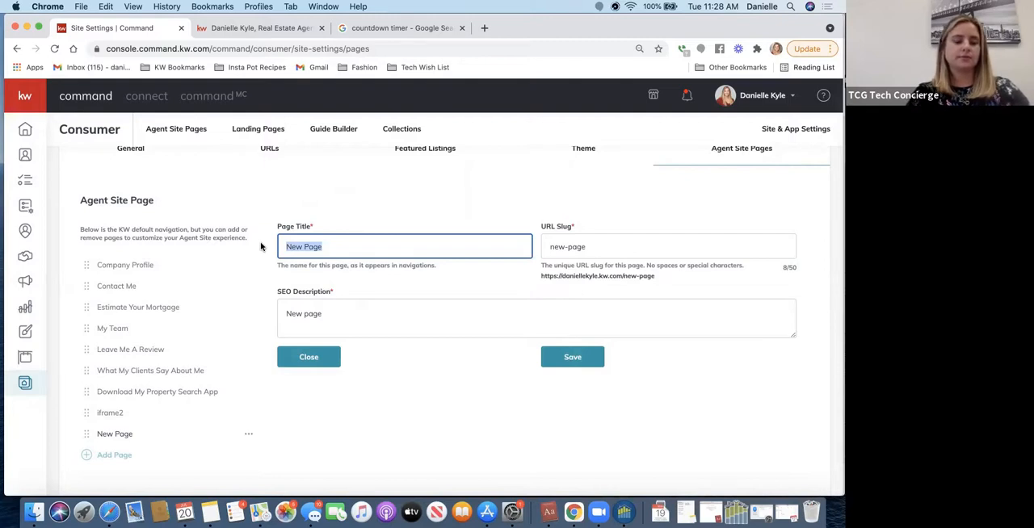
type("Download")
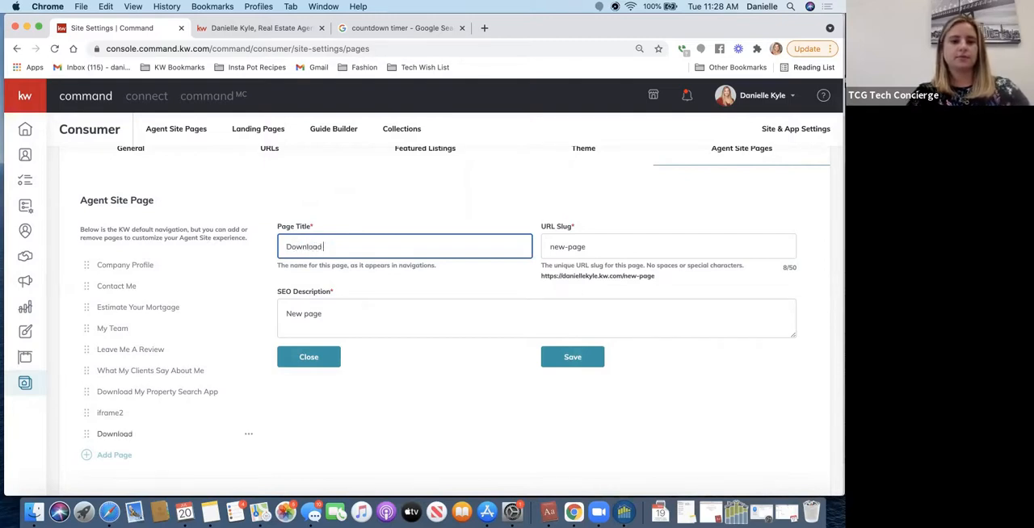
type(" App")
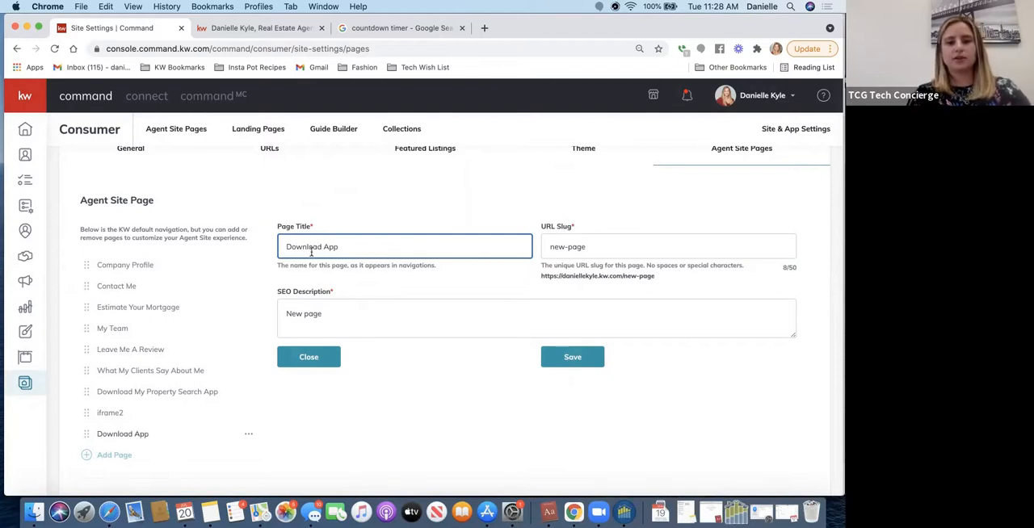
triple_click(593, 247)
type("downlo")
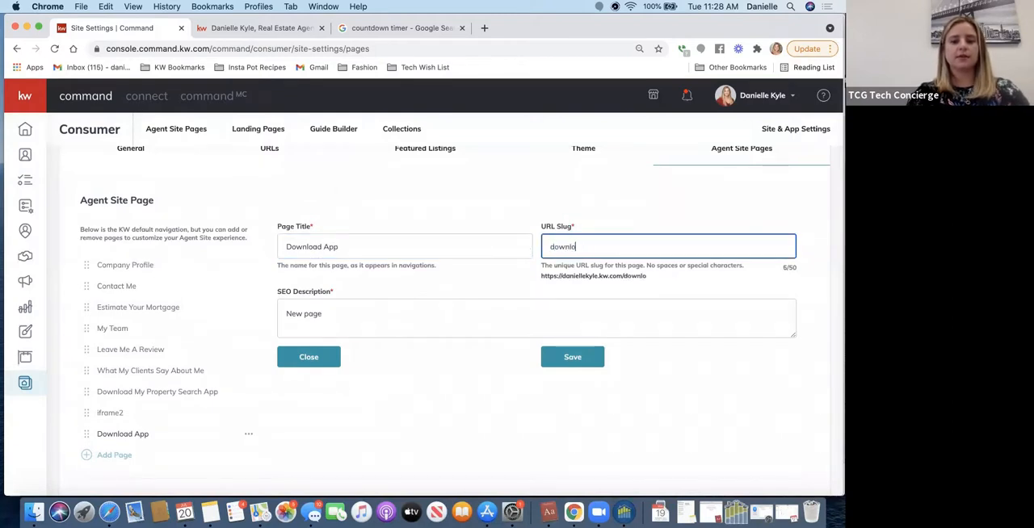
type("ad-")
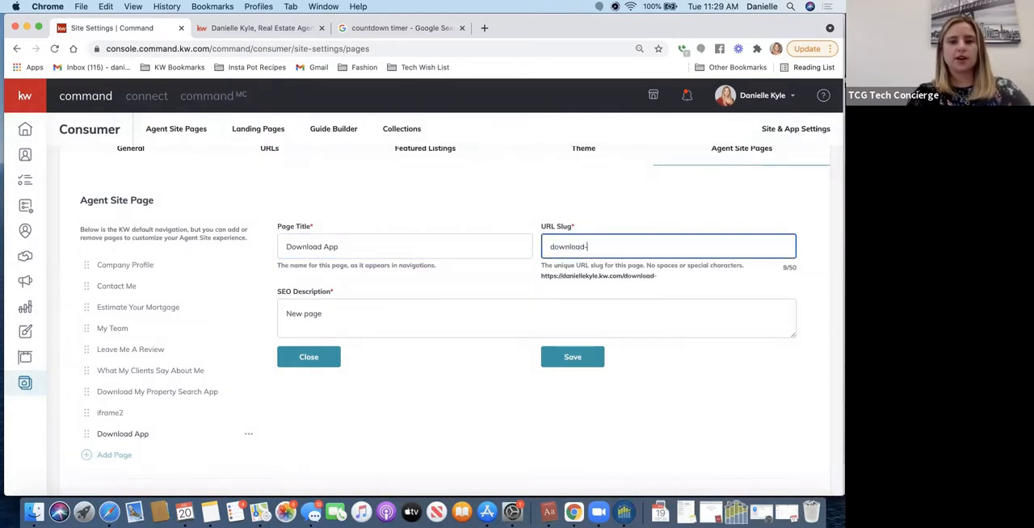
type("app")
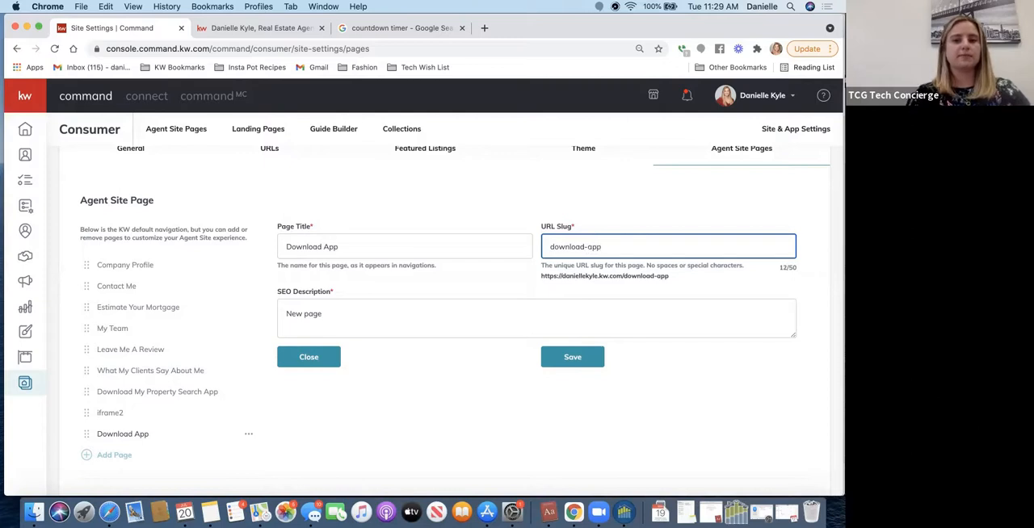
left_click(608, 276)
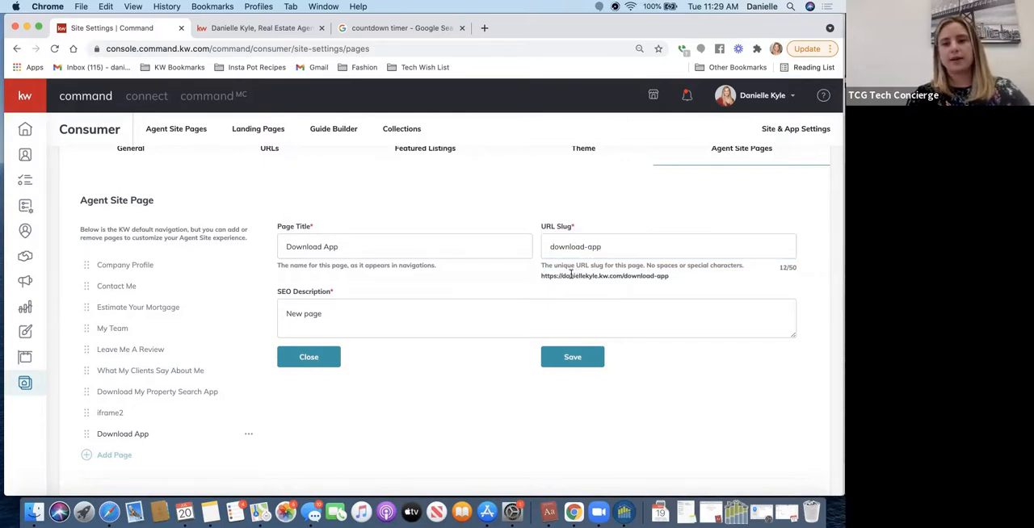
- Replace the SEO description with the agent's name followed by "download app", and save the page settings
triple_click(355, 314)
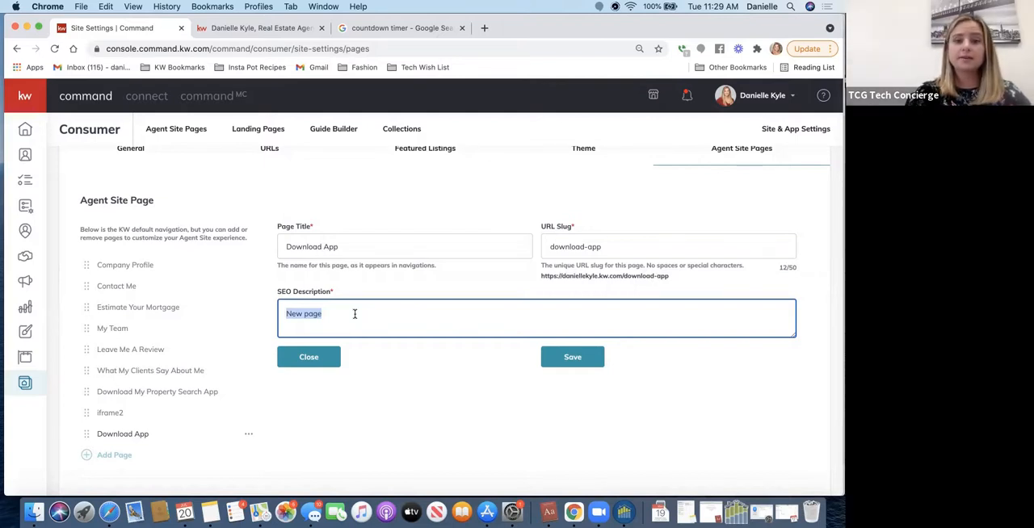
type("downlo")
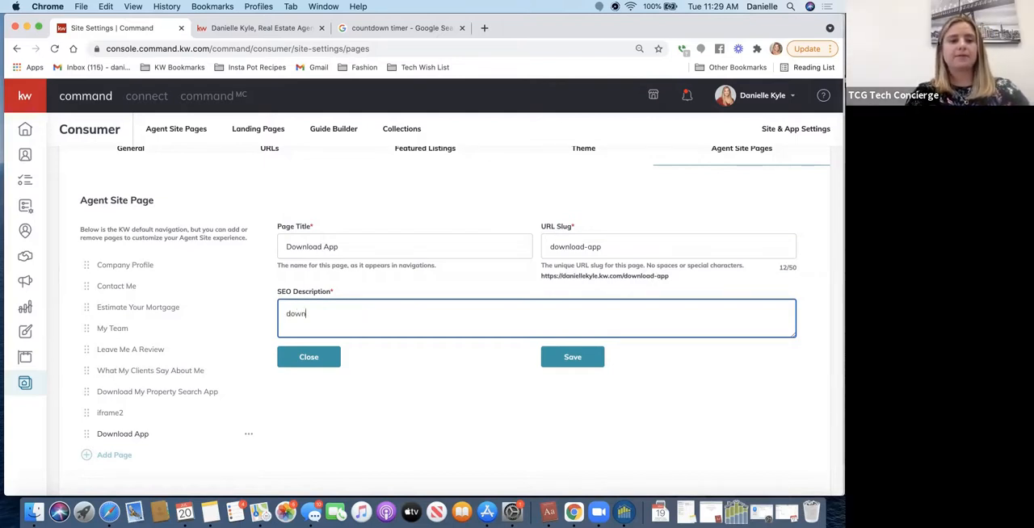
key("BackSpace")
key("BackSpace")
key("BackSpace")
key("BackSpace")
key("BackSpace")
key("BackSpace")
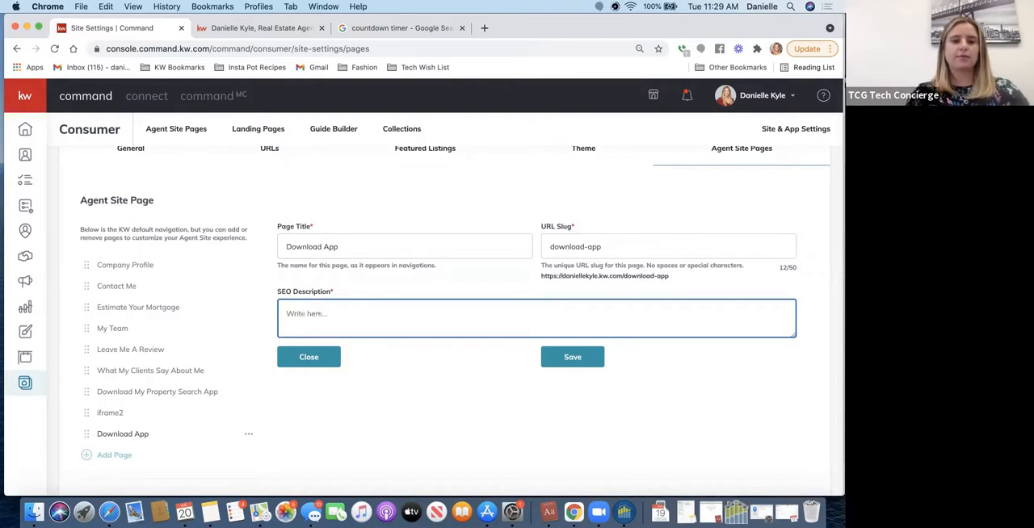
type("danielle kyle download aoo")
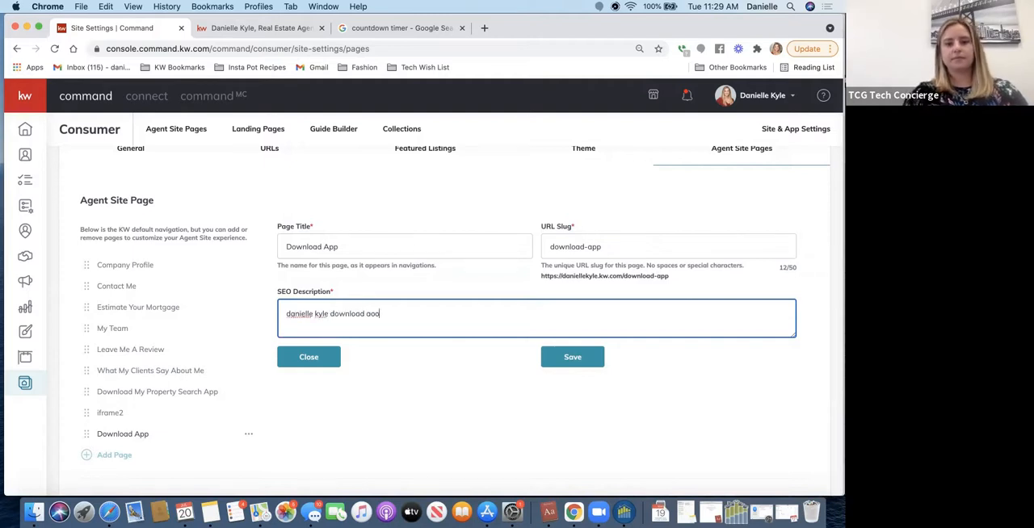
key("BackSpace")
key("BackSpace")
type("pp")
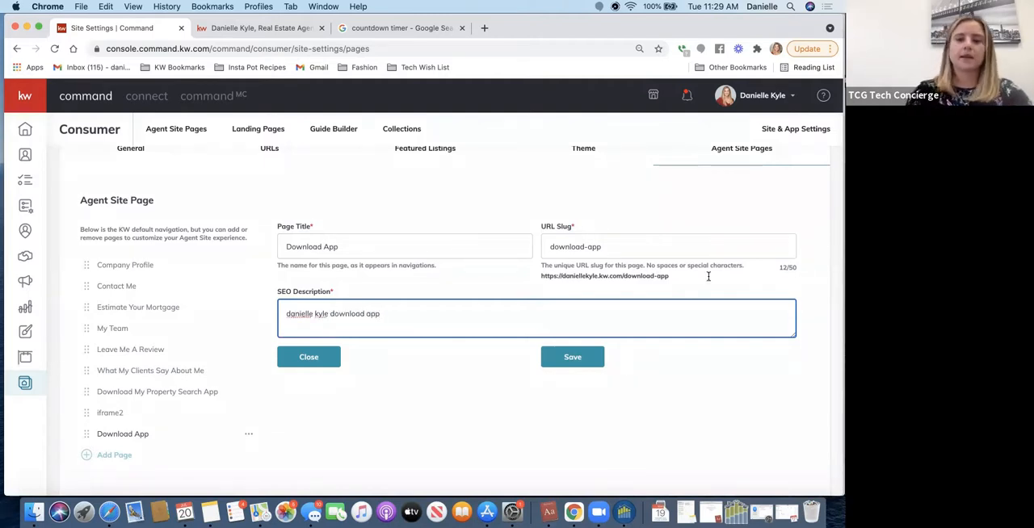
left_click(568, 356)
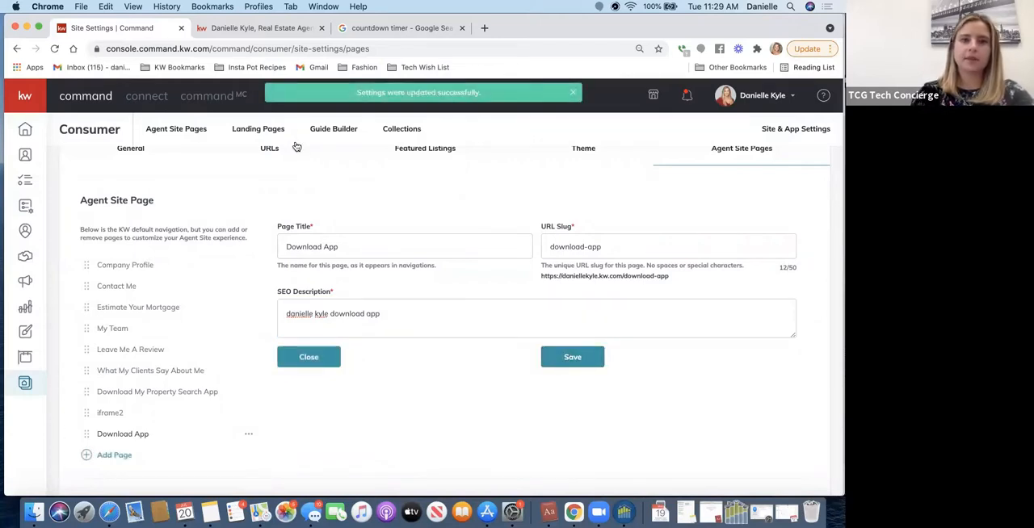
- Reload the live agent site, open the Download App page from its navigation and look through the app section and agent profile
left_click(252, 30)
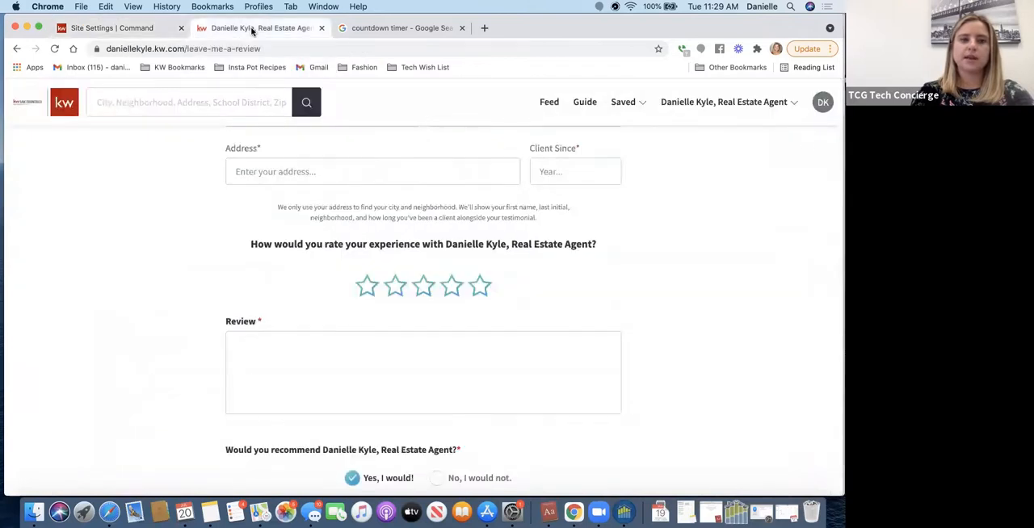
left_click(55, 48)
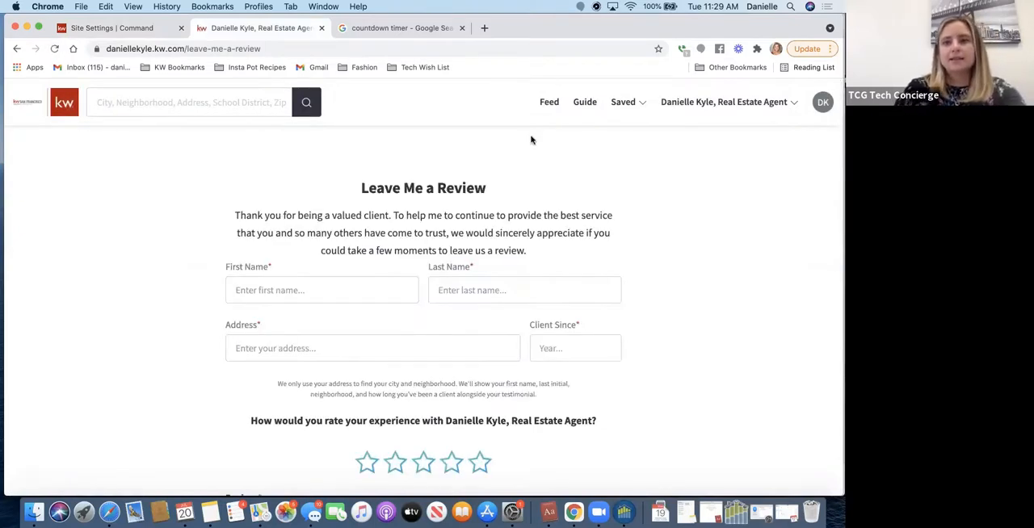
left_click(725, 109)
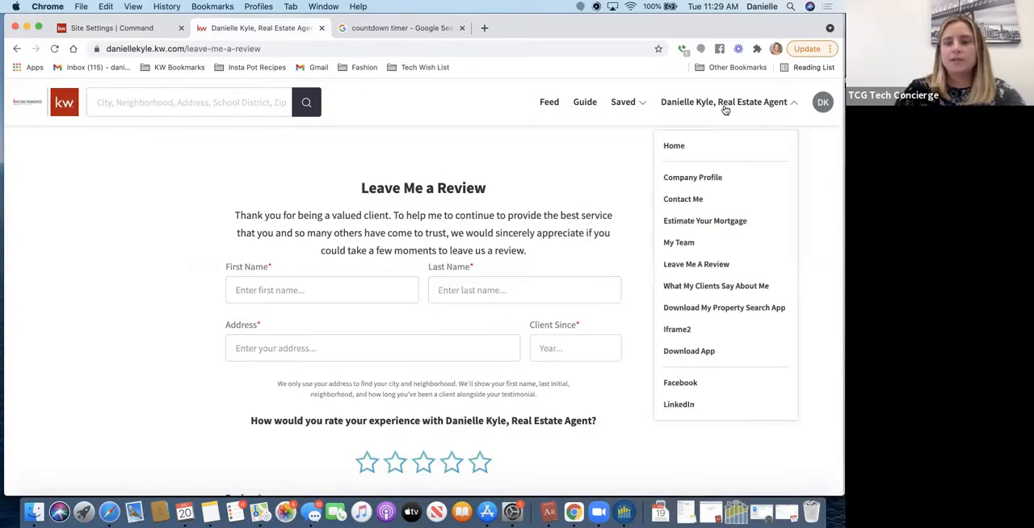
left_click(683, 356)
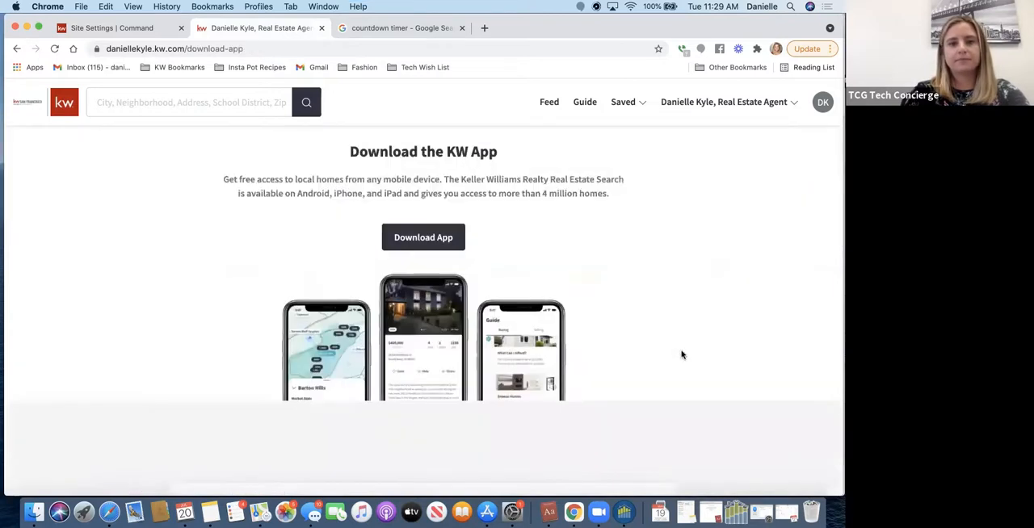
scroll(682, 355, "down", 5)
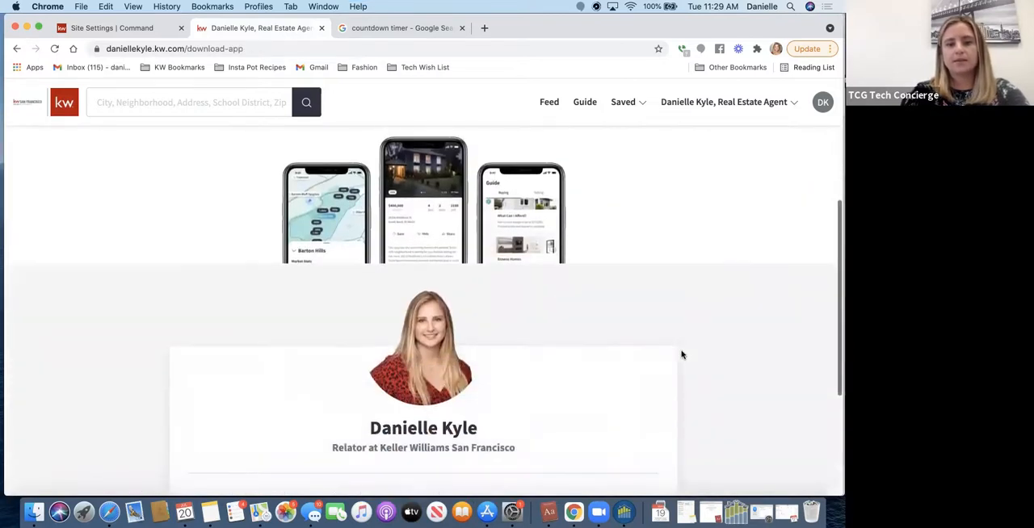
scroll(681, 355, "down", 4)
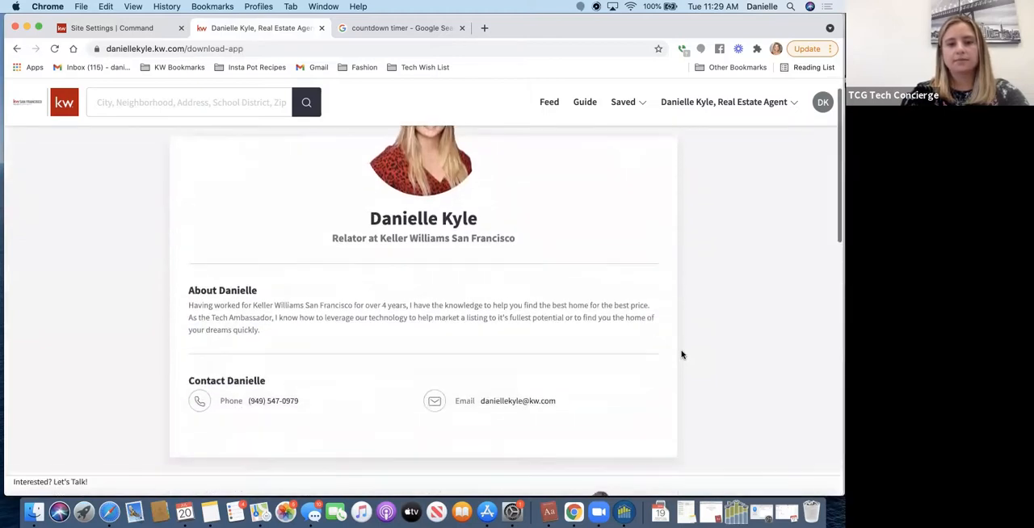
scroll(682, 354, "up", 5)
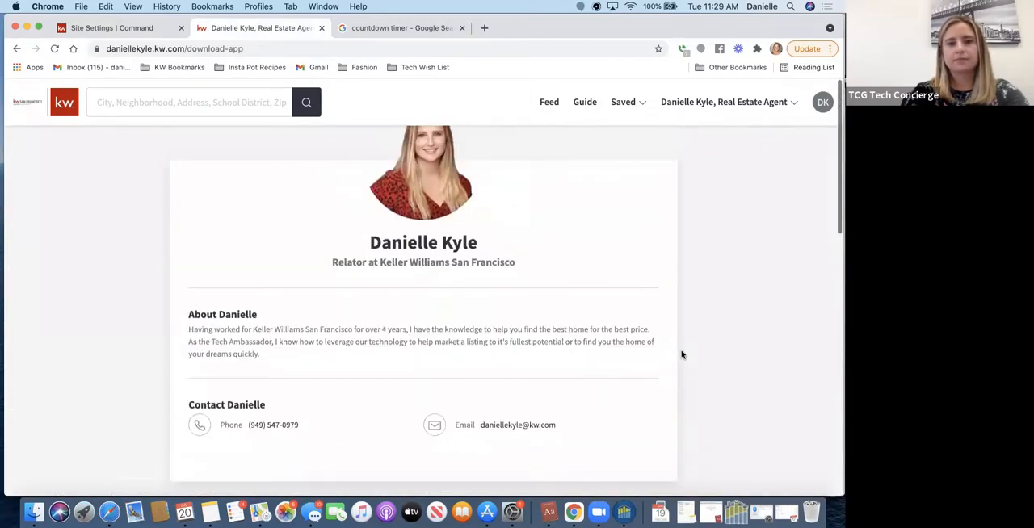
scroll(682, 354, "up", 3)
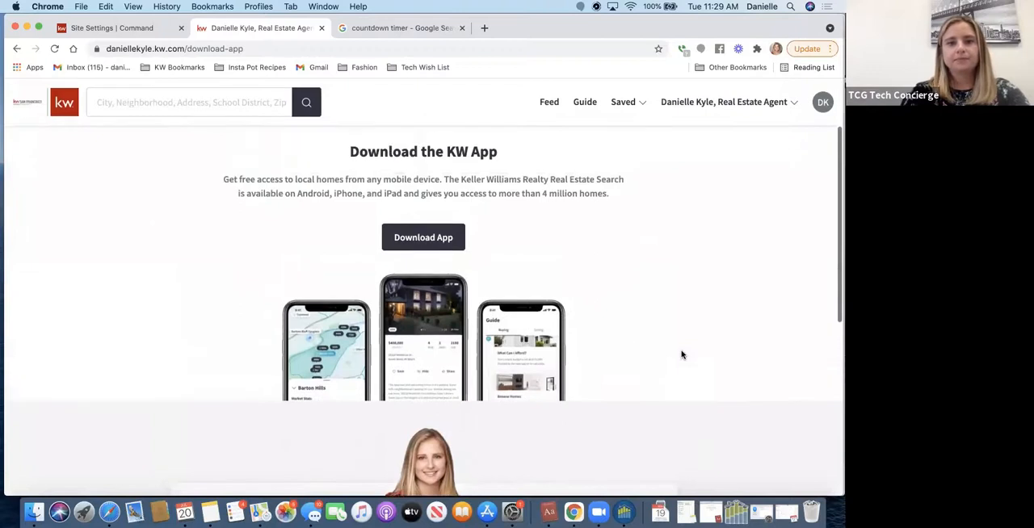
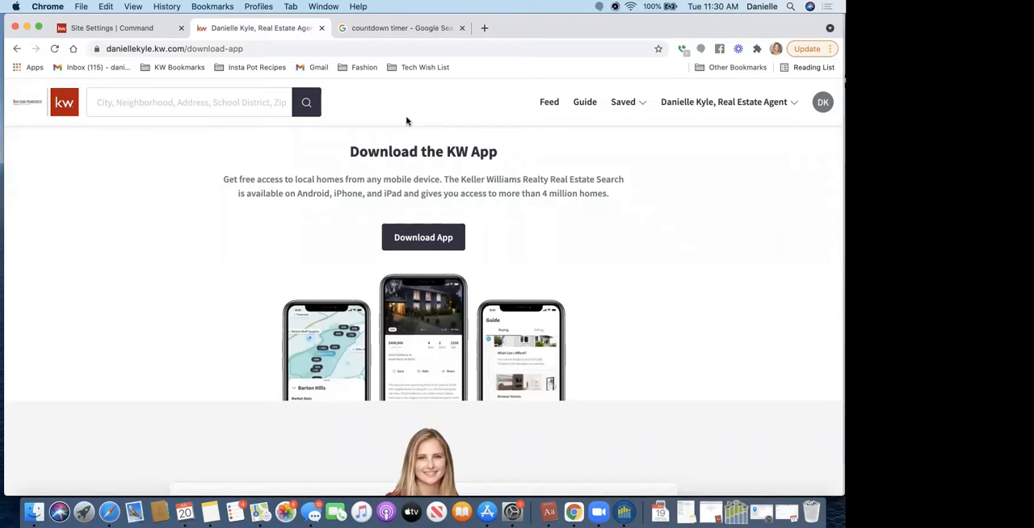
- Return to Command, go to the list of agent site pages and open the Testimonials Carousel page for editing
left_click(98, 28)
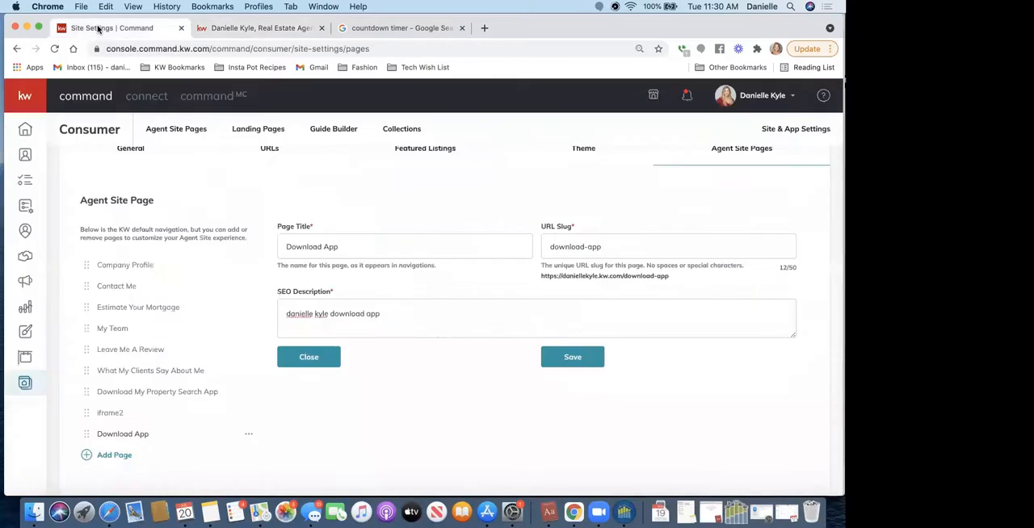
scroll(215, 189, "up", 2)
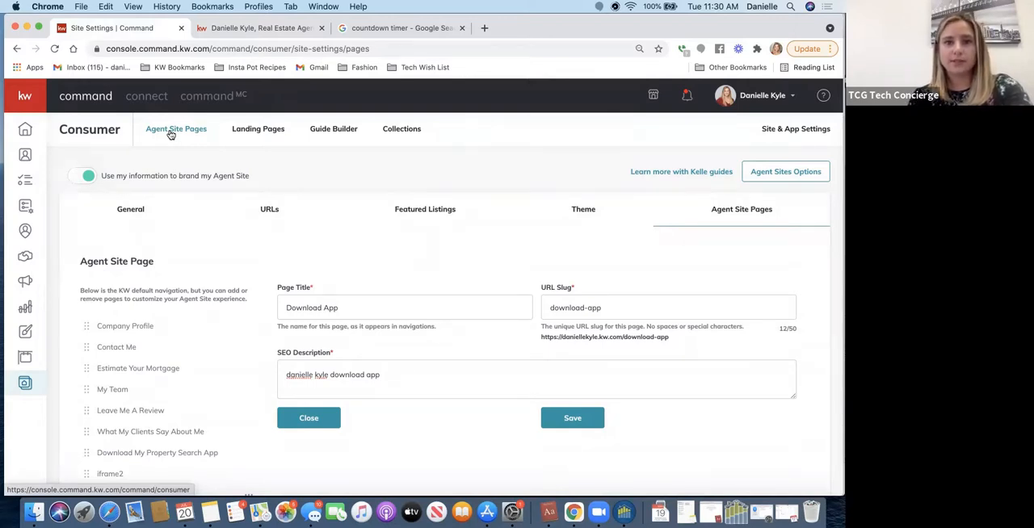
left_click(165, 139)
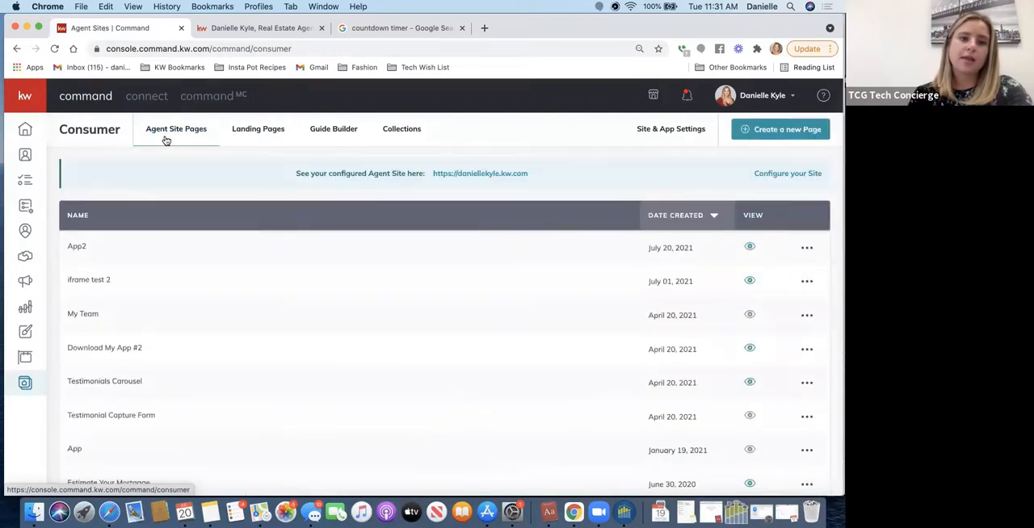
scroll(151, 314, "down", 3)
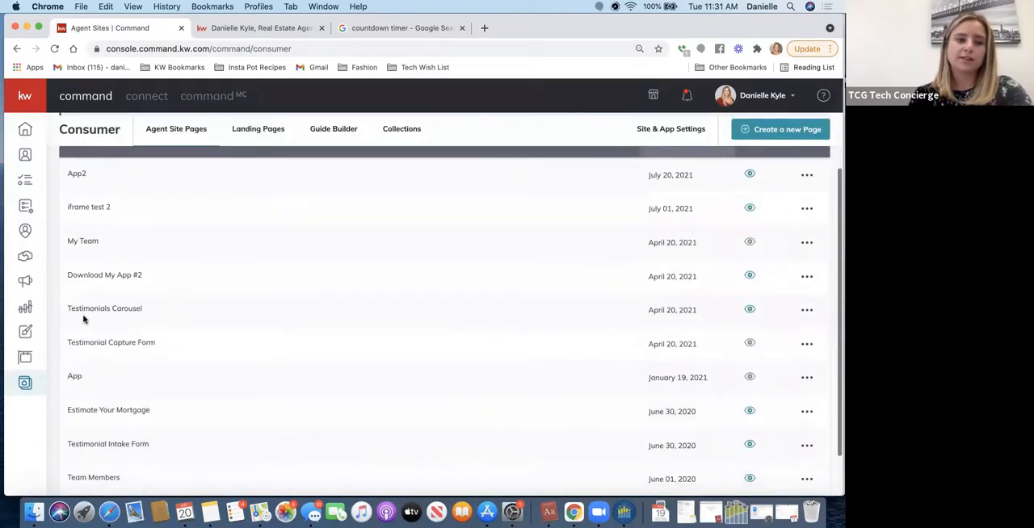
left_click(806, 311)
left_click(743, 334)
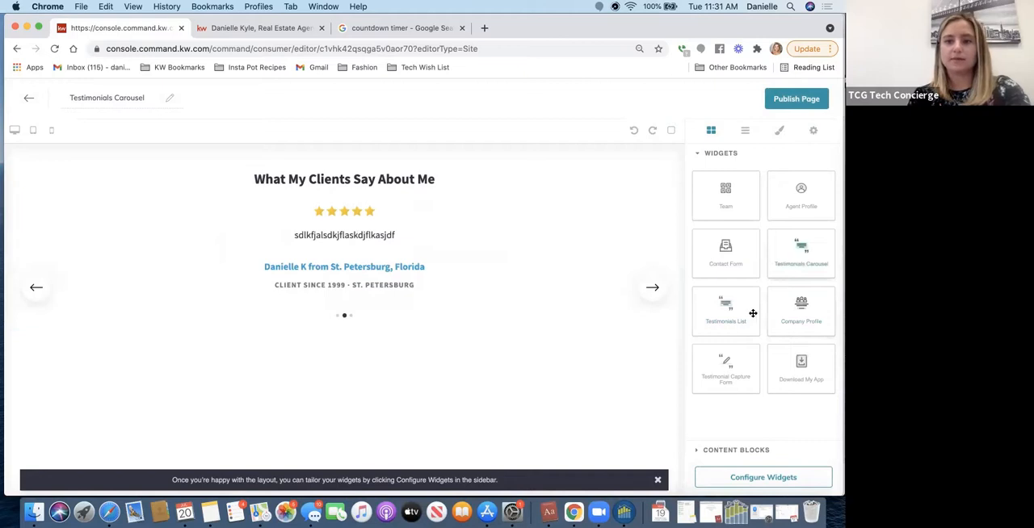
- Configure the Testimonials widget to exclude the testimonial from the St. Petersburg, Florida client, and apply the change
left_click(748, 478)
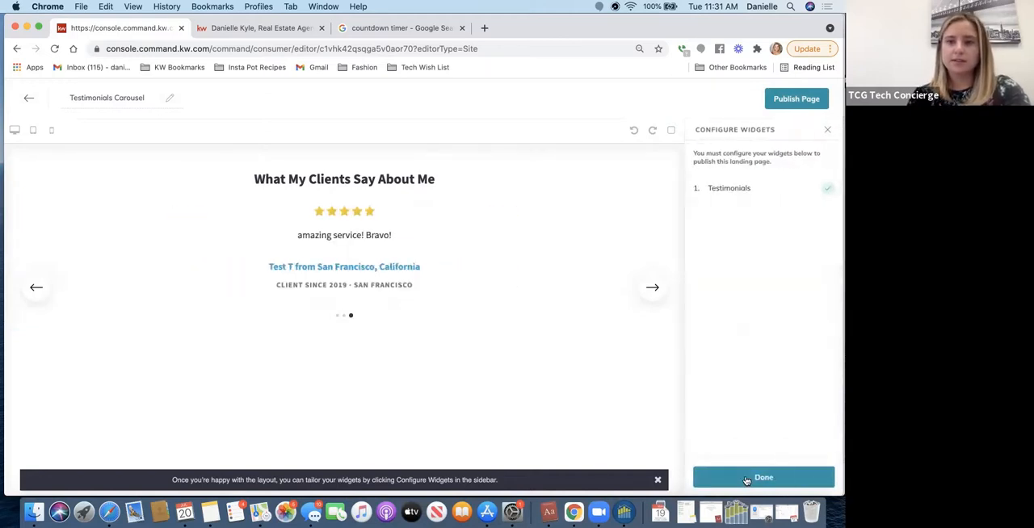
left_click(764, 191)
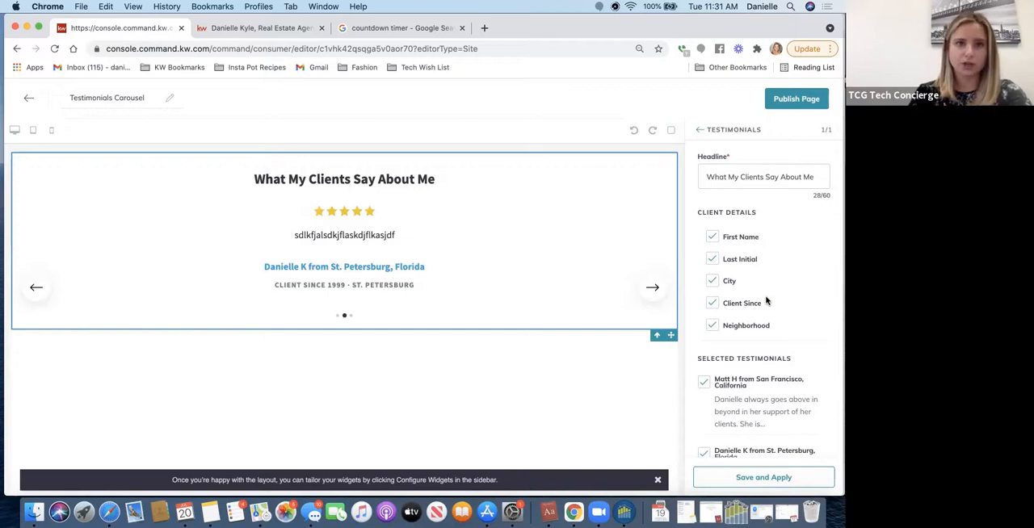
scroll(768, 302, "down", 3)
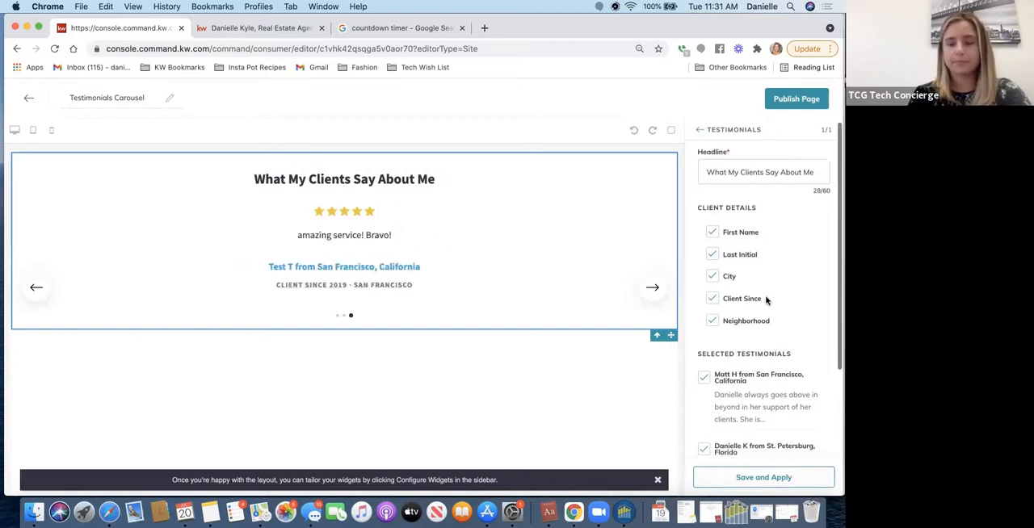
scroll(765, 296, "down", 1)
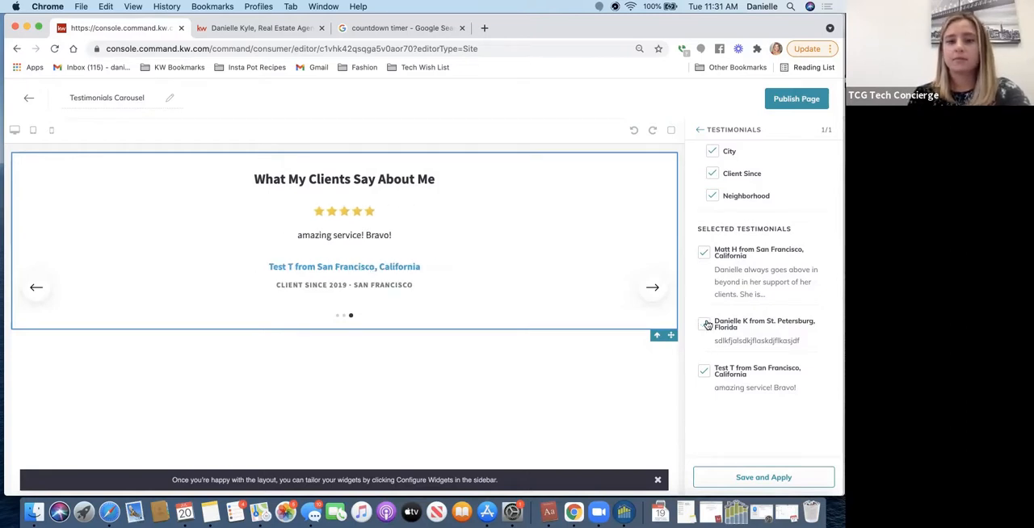
left_click(743, 478)
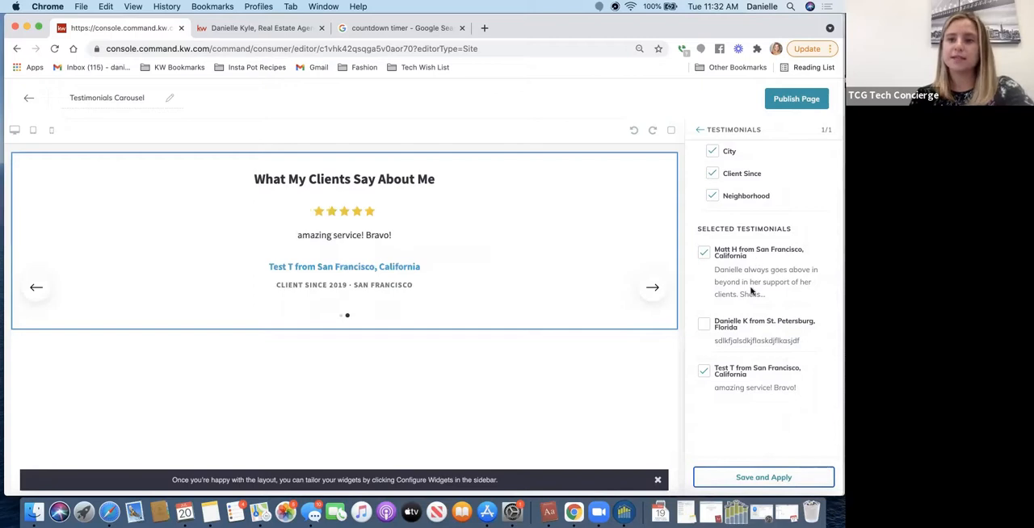
scroll(750, 316, "up", 4)
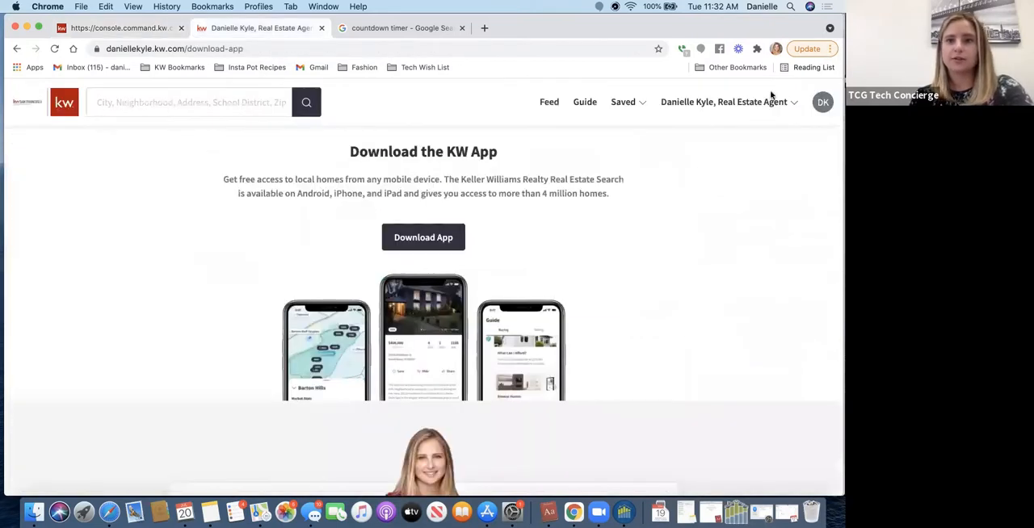
- Open the Leave Me A Review page on the live agent site and look through its review form and app section
left_click(754, 109)
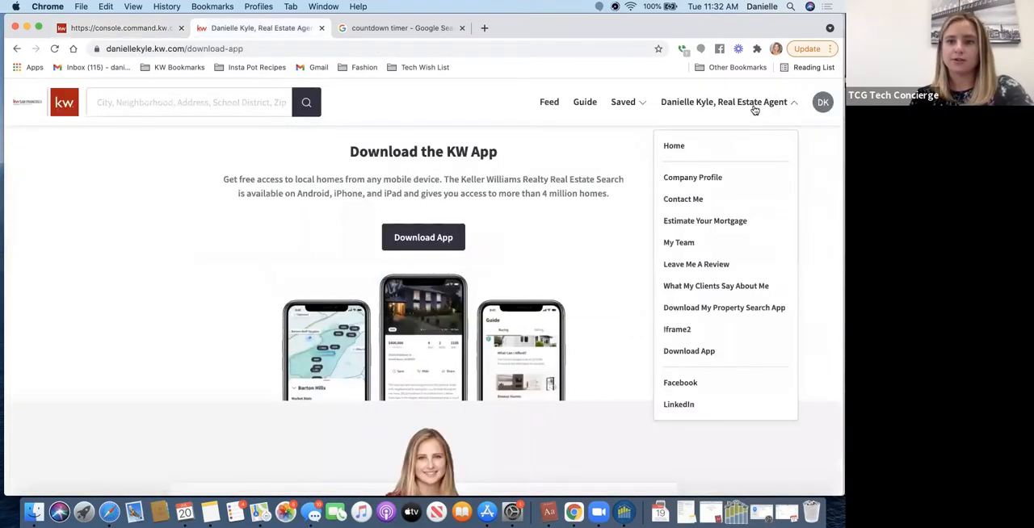
left_click(684, 265)
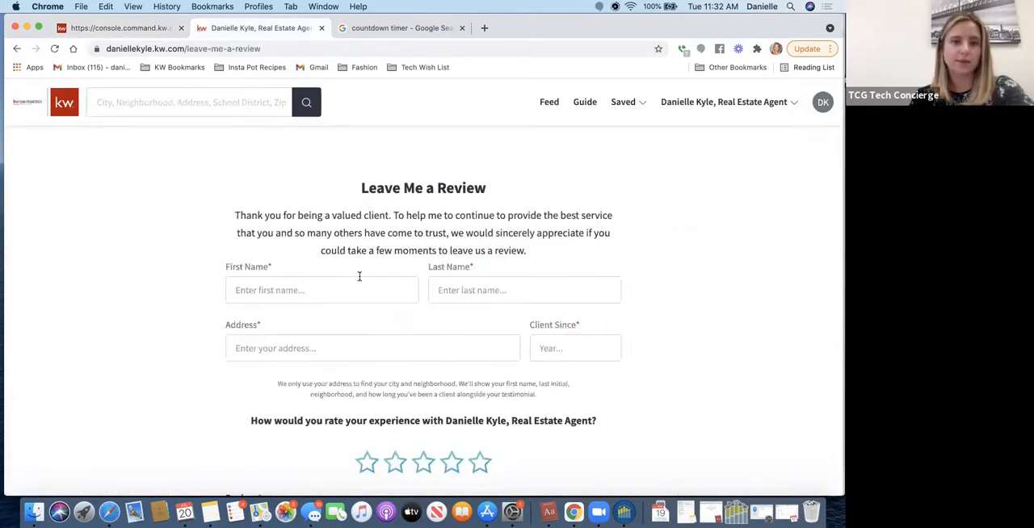
scroll(361, 280, "down", 3)
scroll(360, 280, "down", 5)
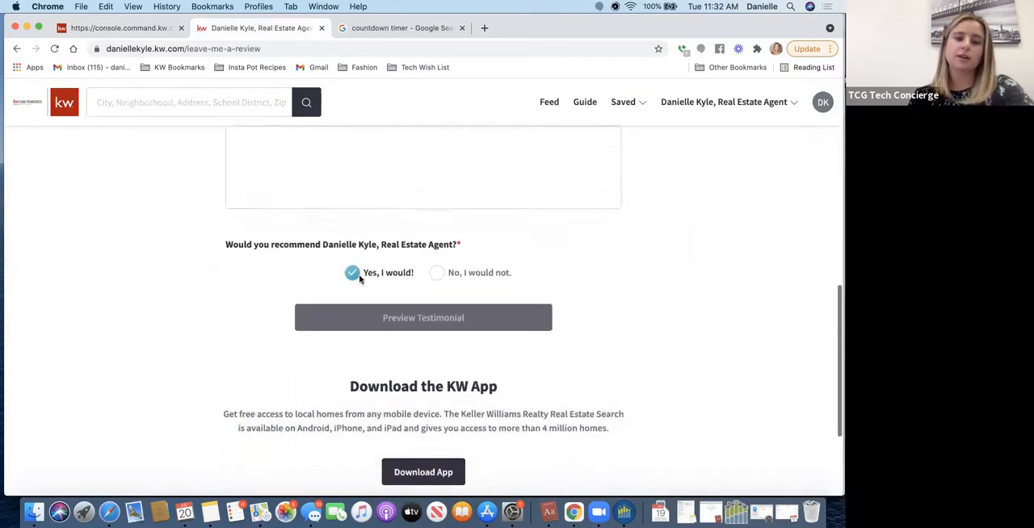
scroll(360, 276, "down", 1)
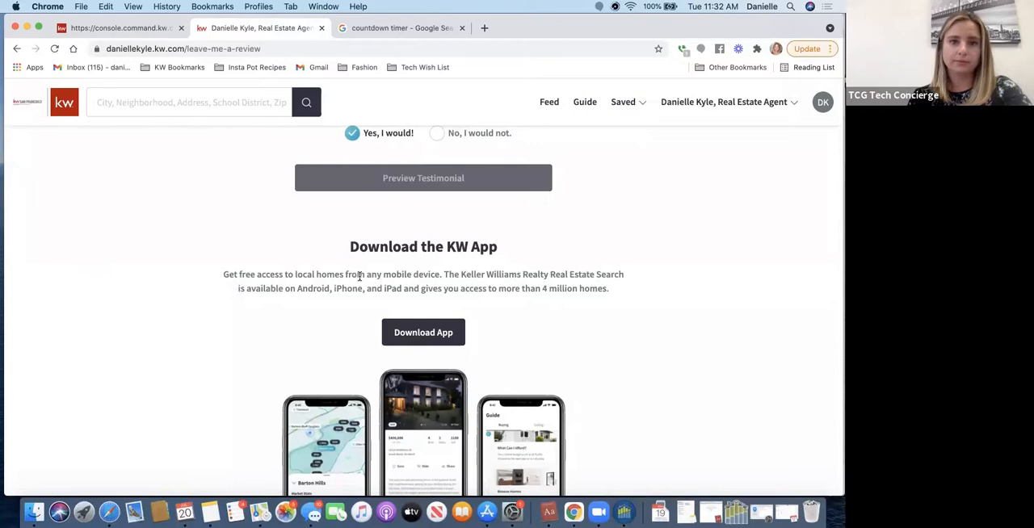
scroll(359, 276, "up", 5)
scroll(360, 280, "up", 2)
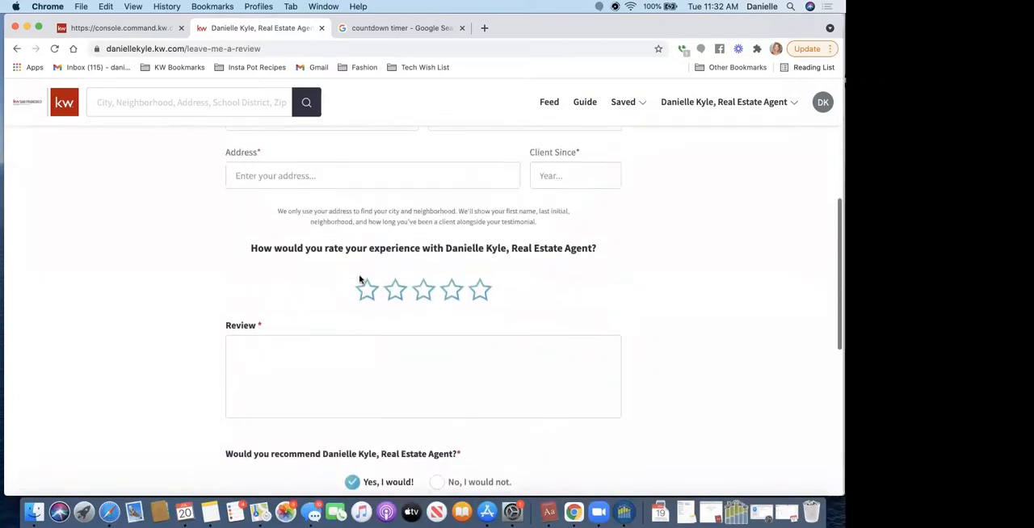
scroll(360, 280, "up", 1)
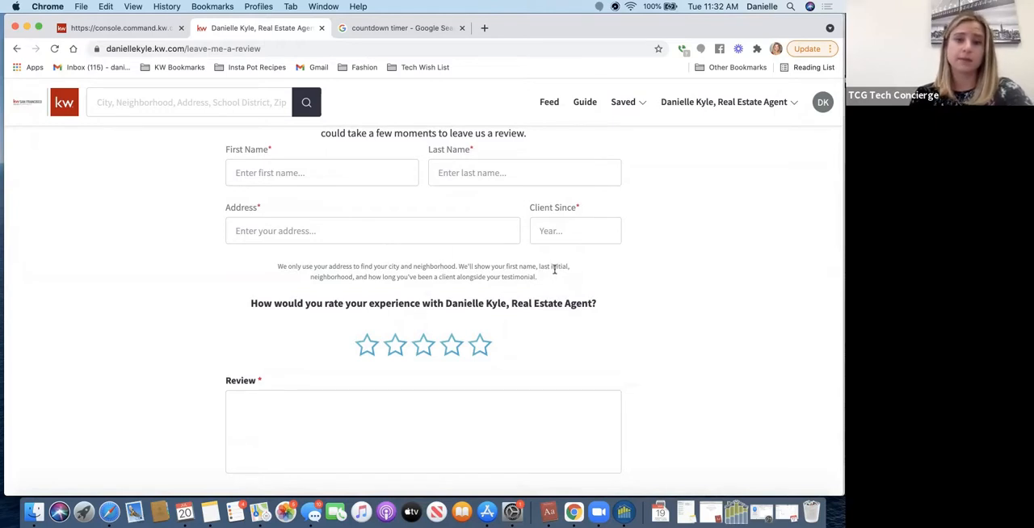
- Check the Client Since year options, then examine the review form's rating, review text and recommendation fields
left_click(572, 231)
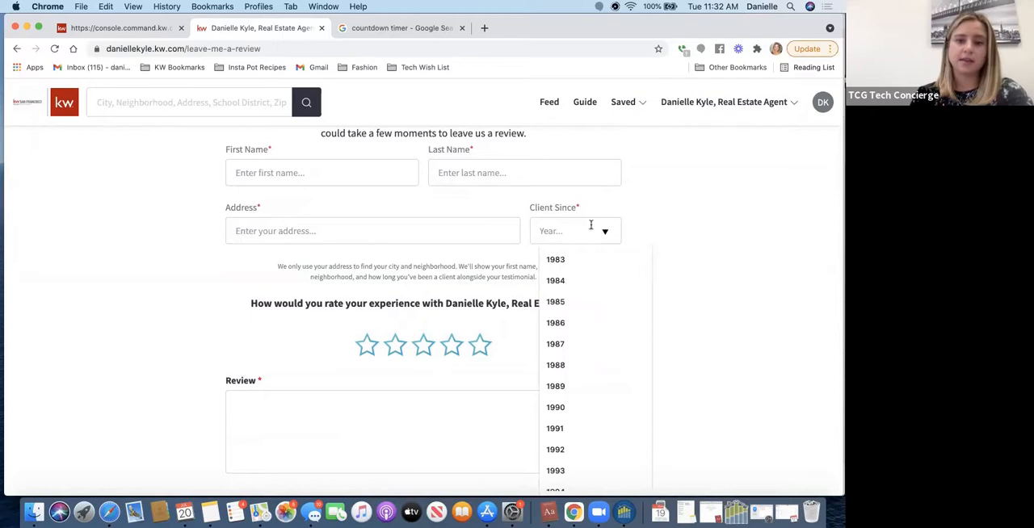
left_click(681, 228)
scroll(501, 376, "down", 1)
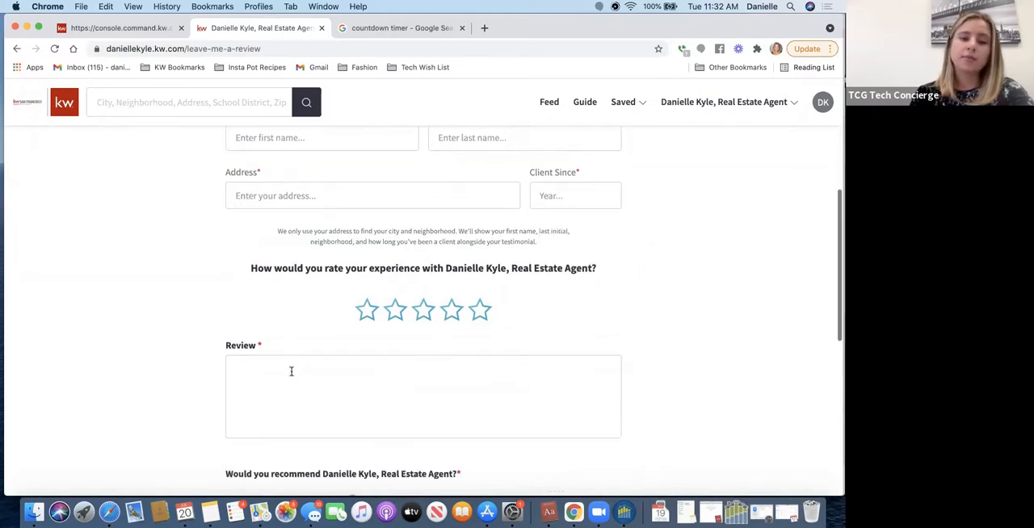
left_click(361, 330)
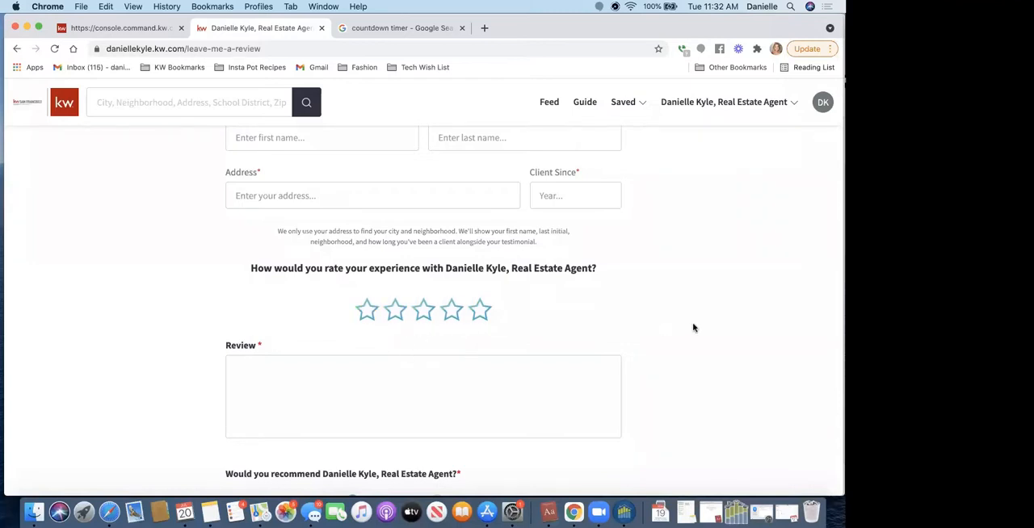
scroll(693, 327, "down", 8)
scroll(693, 327, "up", 2)
scroll(694, 327, "up", 4)
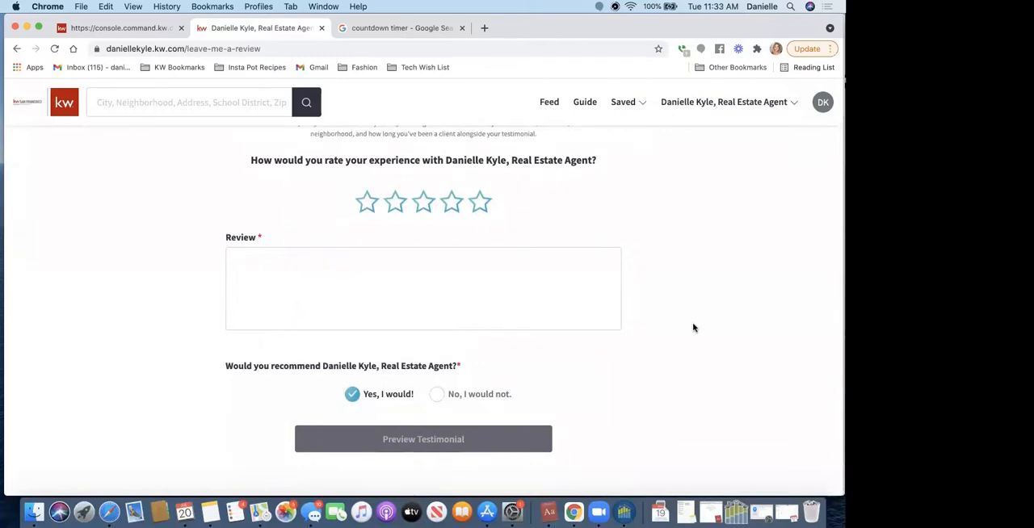
- Return to the Testimonials Carousel editor and review the client details and selected testimonials in the widget settings
left_click(114, 33)
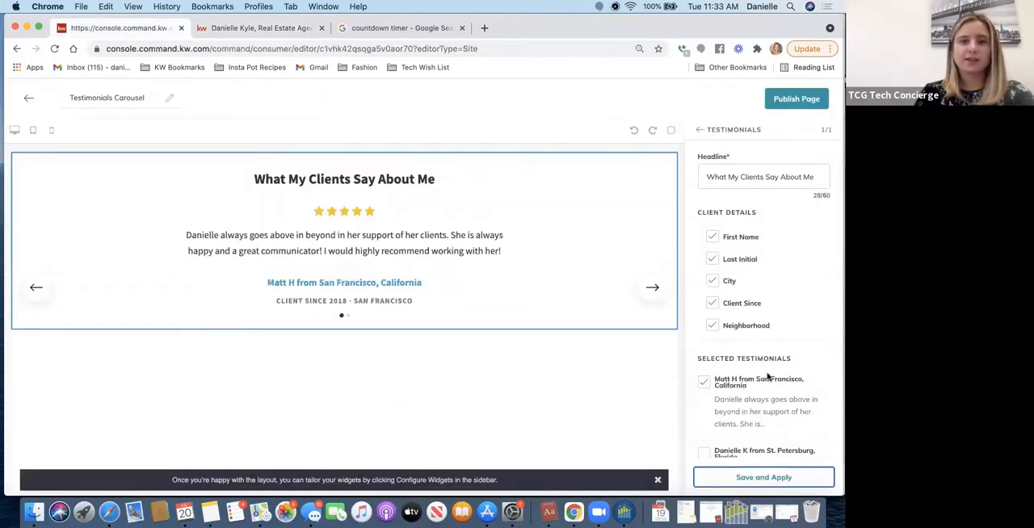
scroll(808, 396, "down", 2)
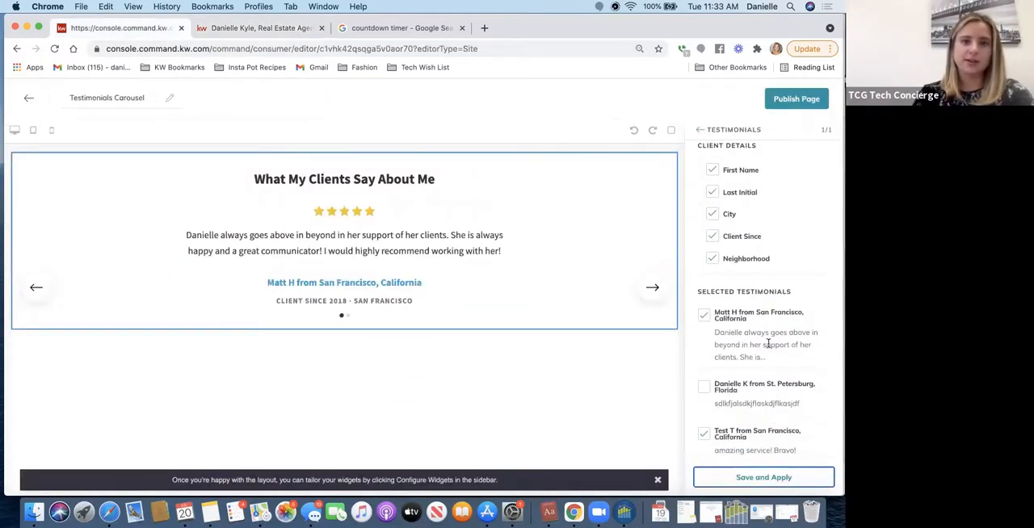